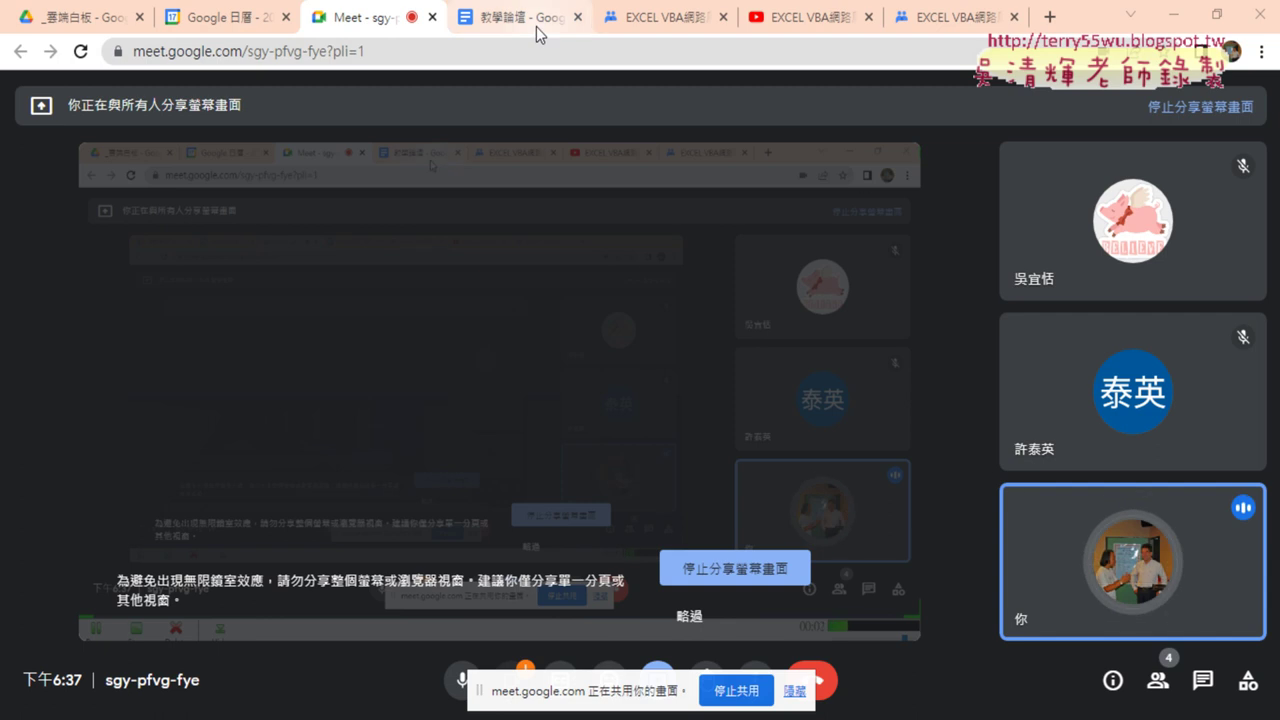
Return to the EXCEL VBA class group's conversation list and scroll through the course outline.
{"action": "left_click", "coordinate": [663, 22]}
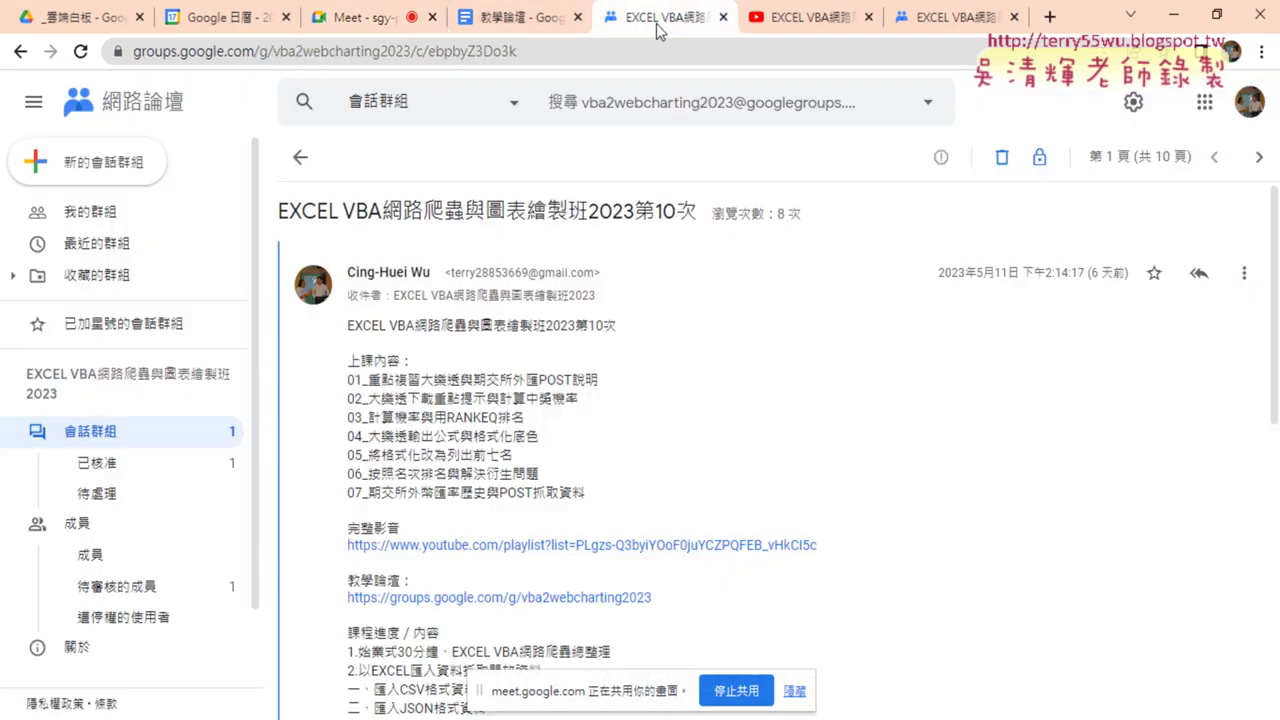
{"action": "left_click", "coordinate": [299, 158]}
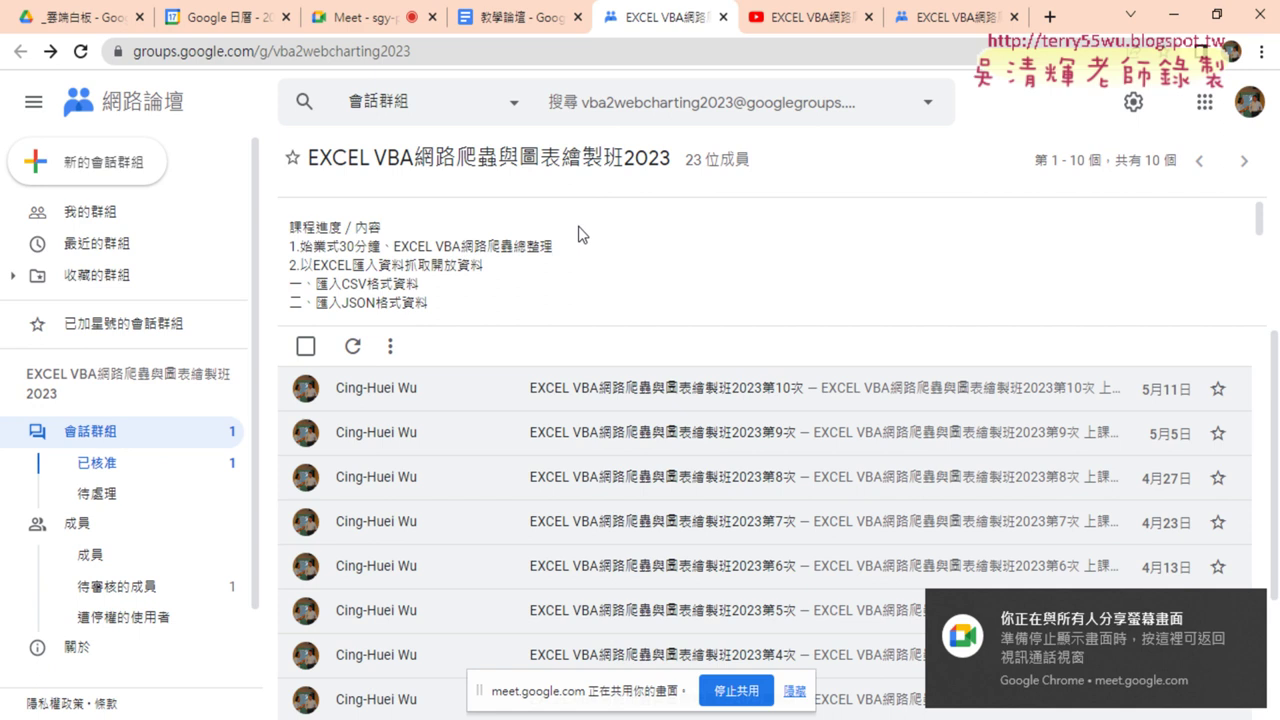
{"action": "scroll", "coordinate": [700, 309], "scroll_direction": "down", "scroll_amount": 2}
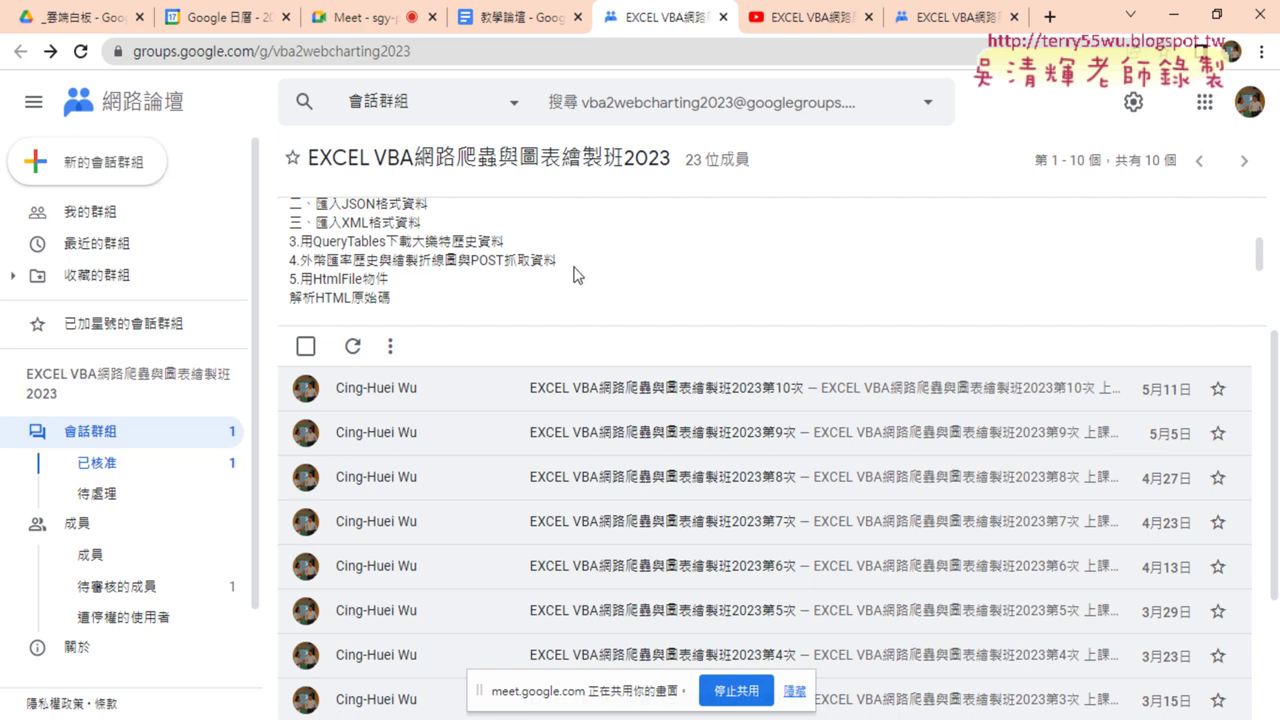
Open the 05_用HtmlFile物件解析HTML原始碼與擷取網路資料 document from the Drive course folder.
{"action": "left_click", "coordinate": [80, 20]}
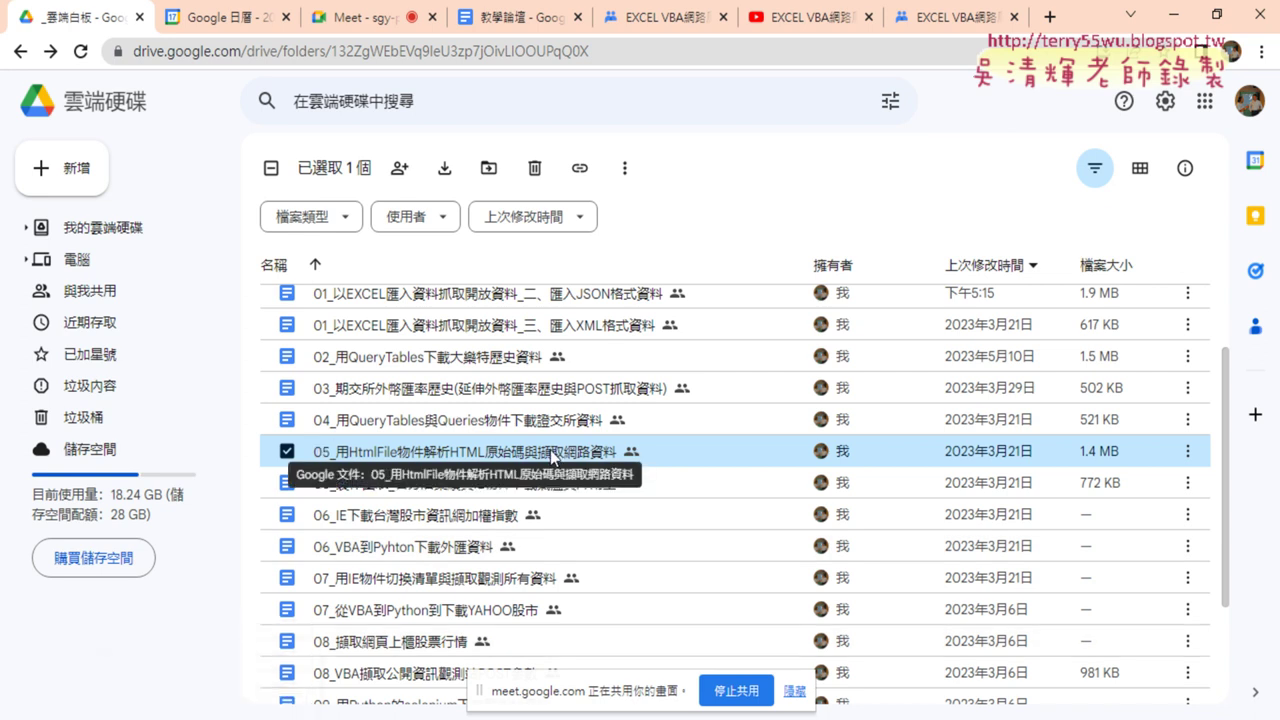
{"action": "double_click", "coordinate": [478, 461]}
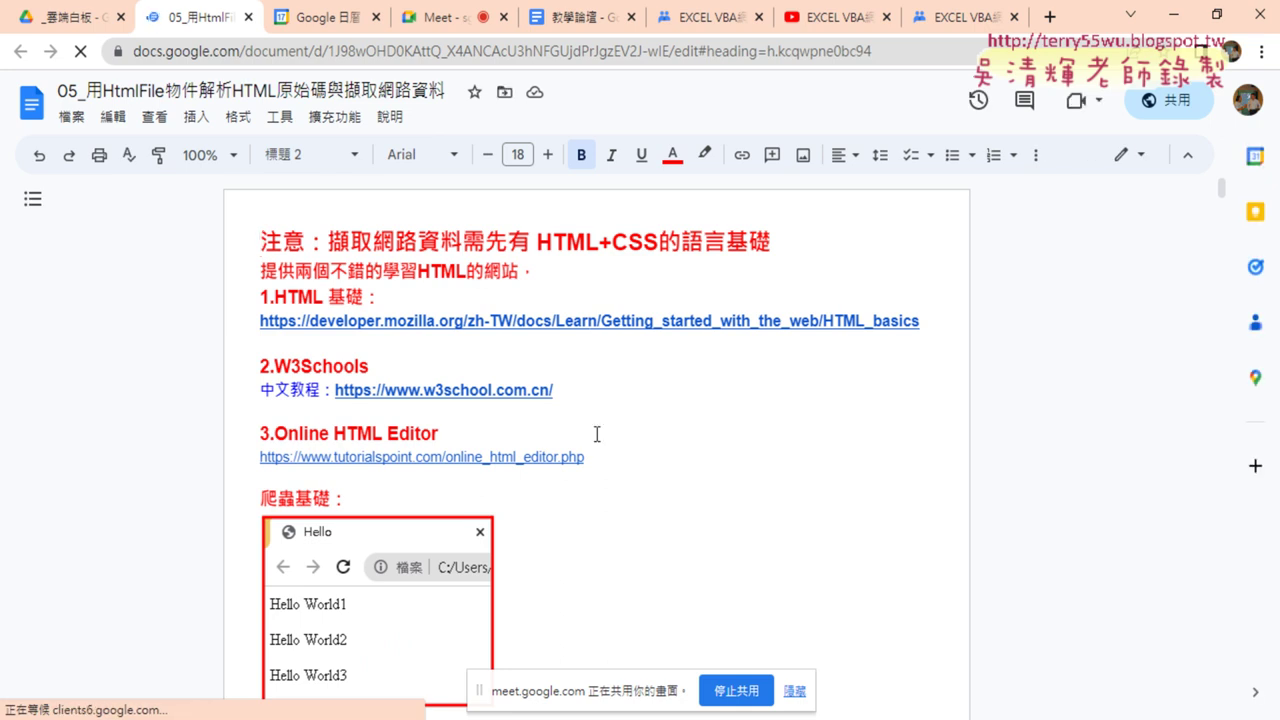
Highlight HTML+CSS and the Online HTML Editor entry, then follow the MDN HTML basics link.
{"action": "left_click", "coordinate": [537, 242]}
{"action": "left_click_drag", "start_coordinate": [537, 242], "coordinate": [658, 244]}
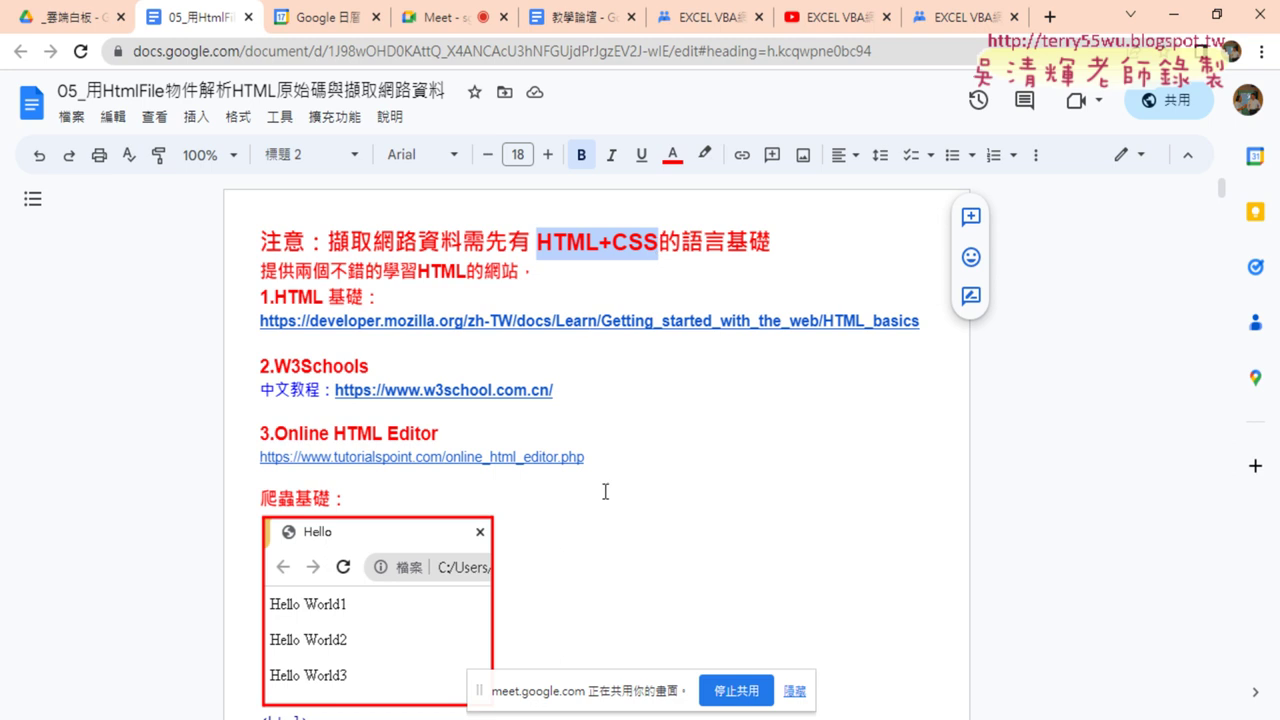
{"action": "mouse_move", "coordinate": [650, 462]}
{"action": "left_mouse_down"}
{"action": "mouse_move", "coordinate": [418, 463]}
{"action": "mouse_move", "coordinate": [260, 320]}
{"action": "left_mouse_up"}
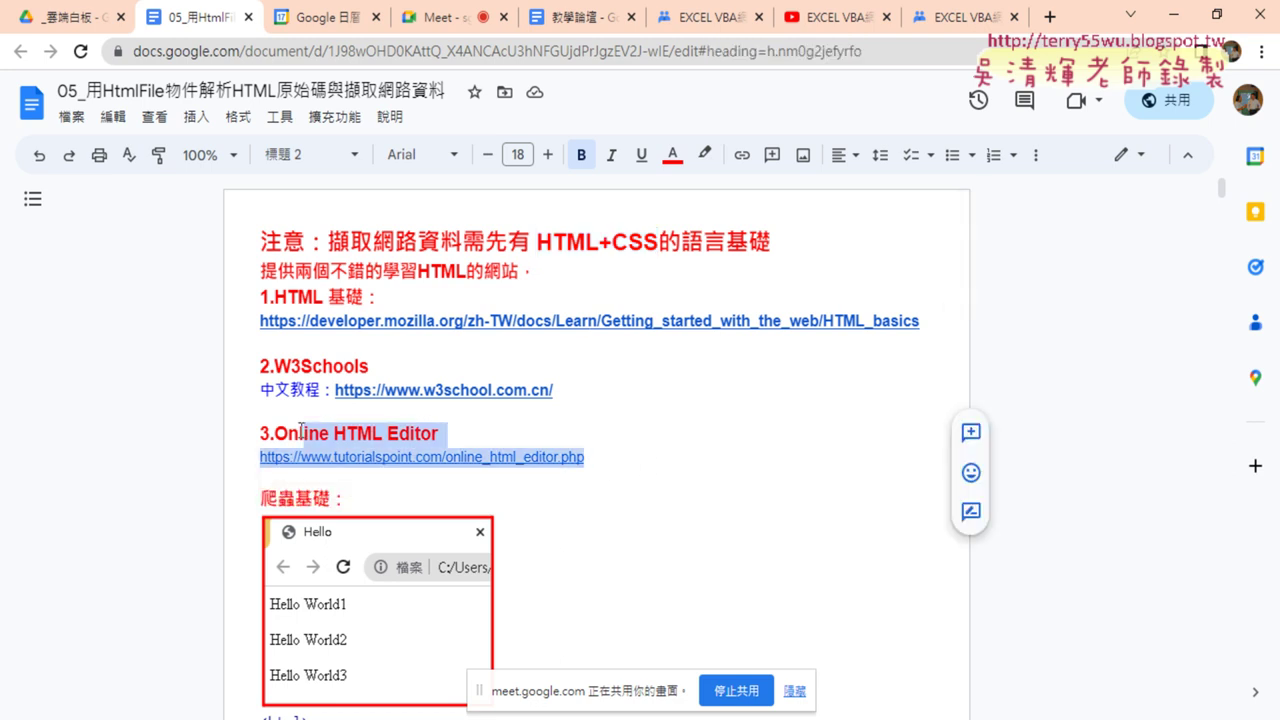
{"action": "left_click", "coordinate": [695, 411]}
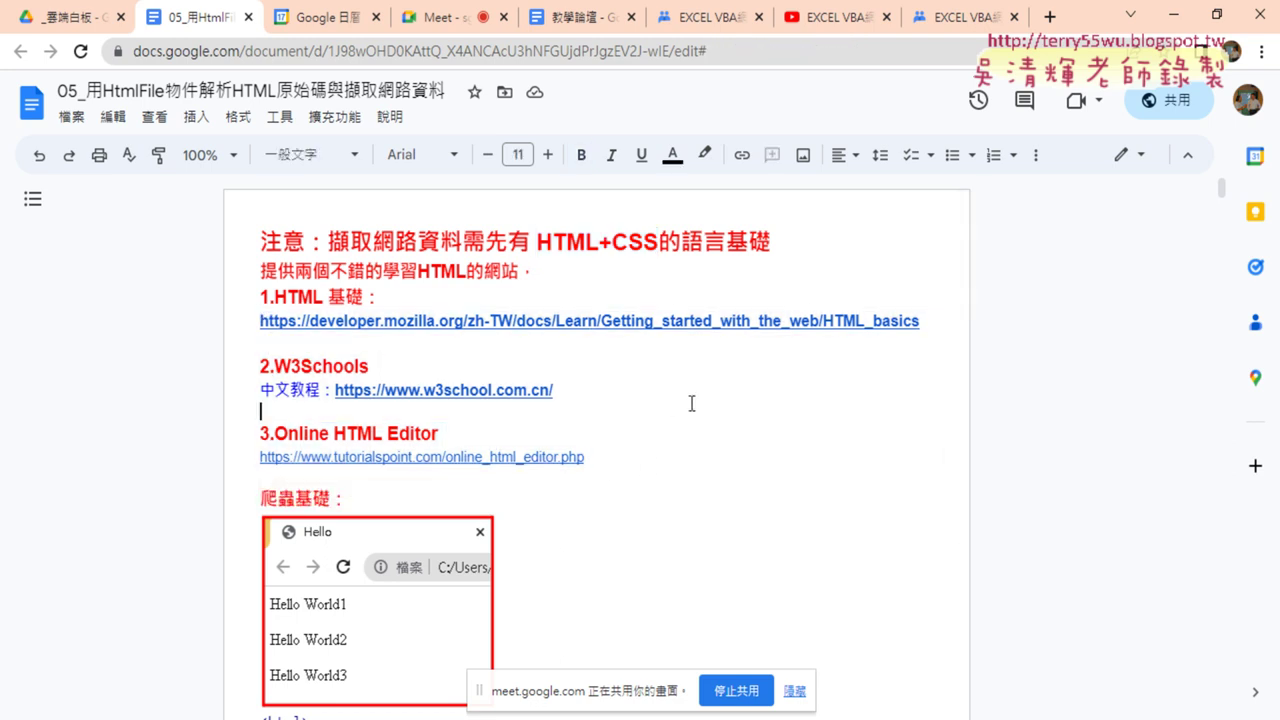
{"action": "left_click", "coordinate": [648, 321]}
Open the MDN HTML 基礎 page in a new tab and mark its HTML, CSS and JavaScript topics.
{"action": "left_click", "coordinate": [425, 352]}
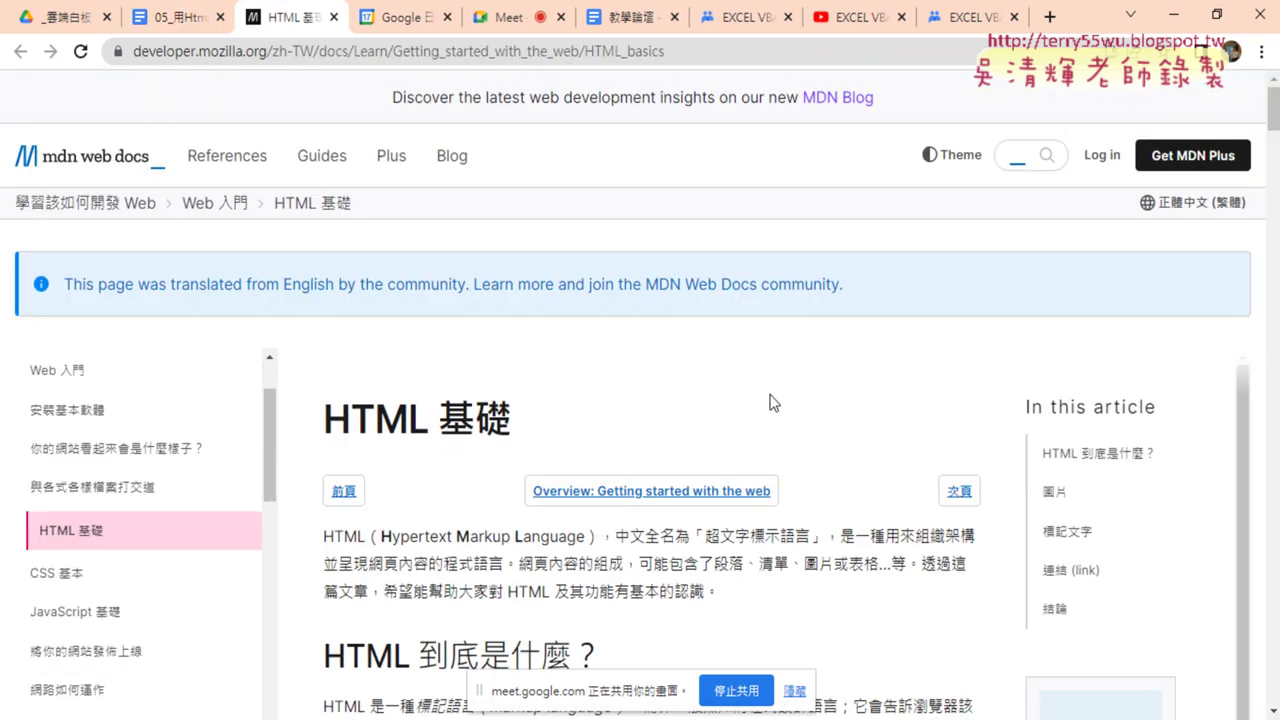
{"action": "scroll", "coordinate": [694, 400], "scroll_direction": "down", "scroll_amount": 3}
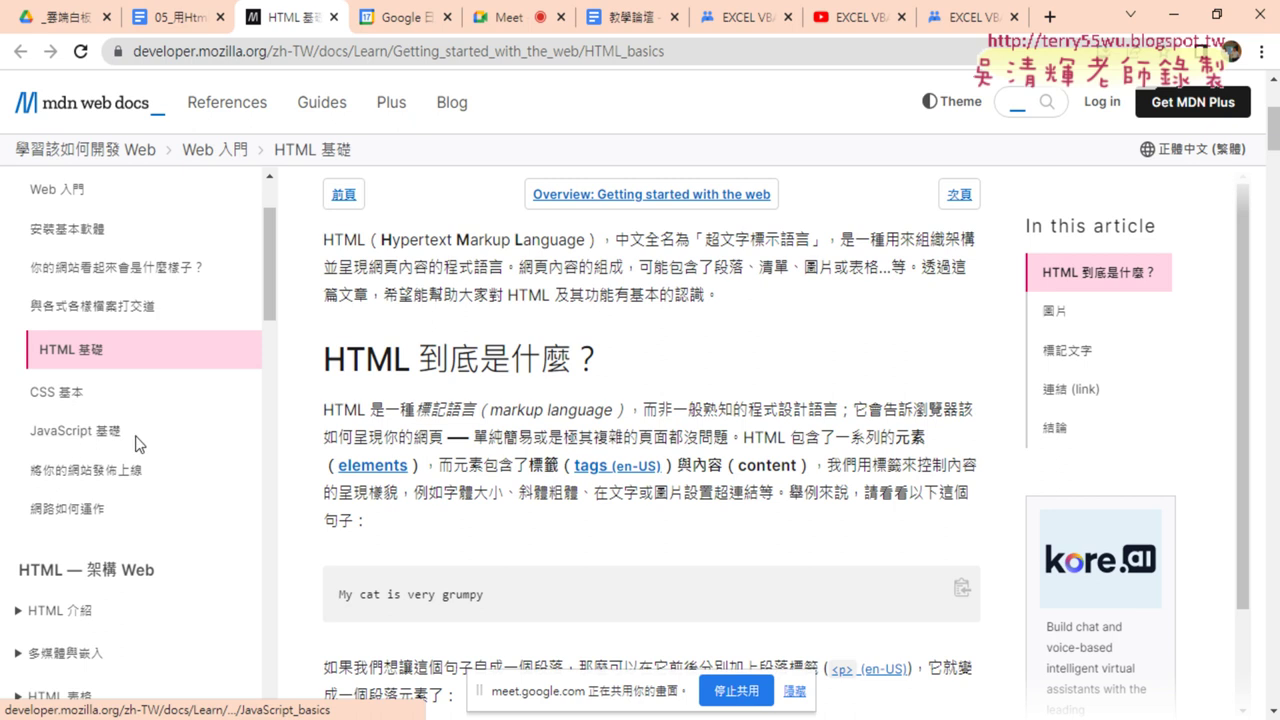
{"action": "left_click_drag", "start_coordinate": [165, 440], "coordinate": [38, 345]}
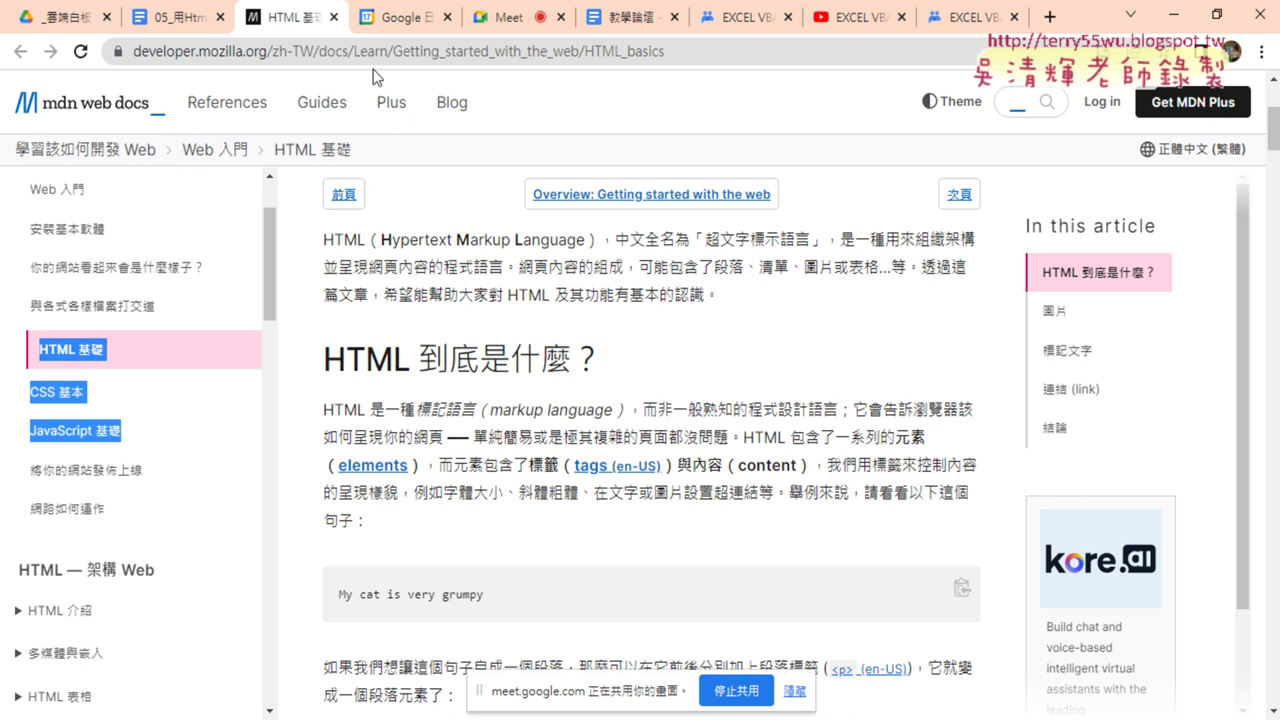
Close the MDN tab and select the Hello World HTML code block in the lesson.
{"action": "left_click", "coordinate": [333, 17]}
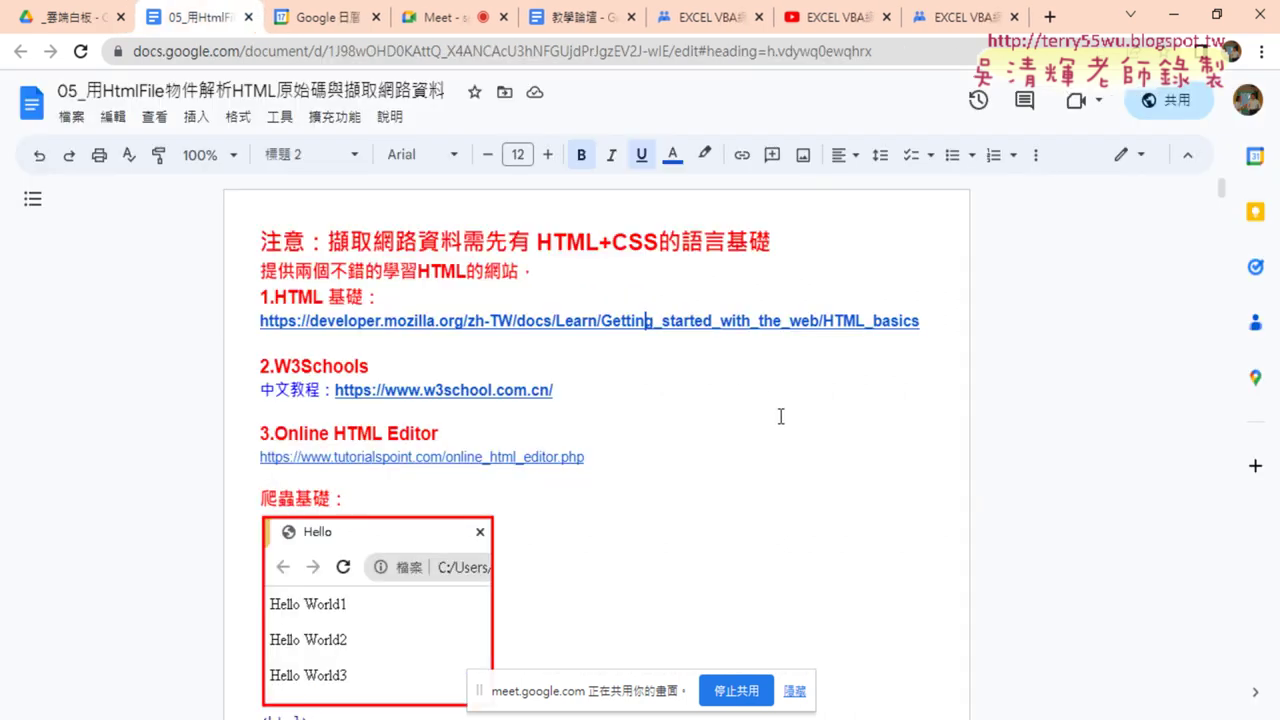
{"action": "scroll", "coordinate": [780, 416], "scroll_direction": "down", "scroll_amount": 3}
{"action": "scroll", "coordinate": [780, 416], "scroll_direction": "down", "scroll_amount": 3}
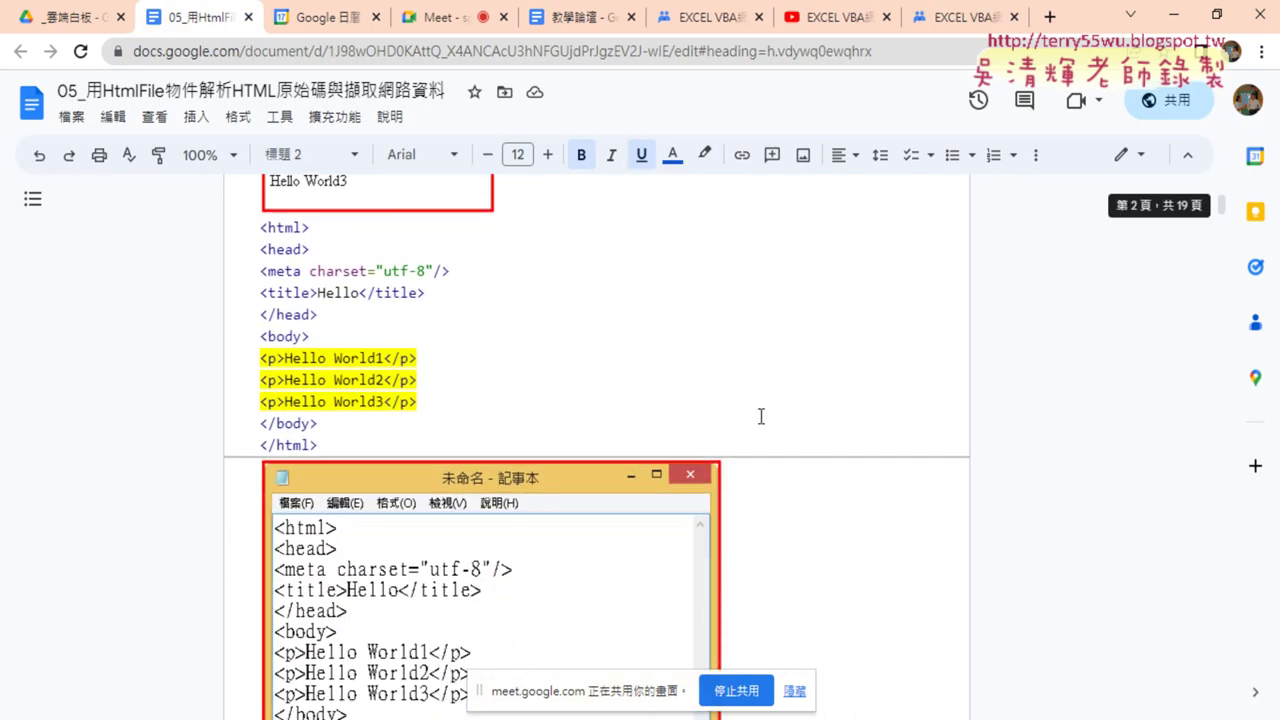
{"action": "left_click_drag", "start_coordinate": [259, 228], "coordinate": [369, 427]}
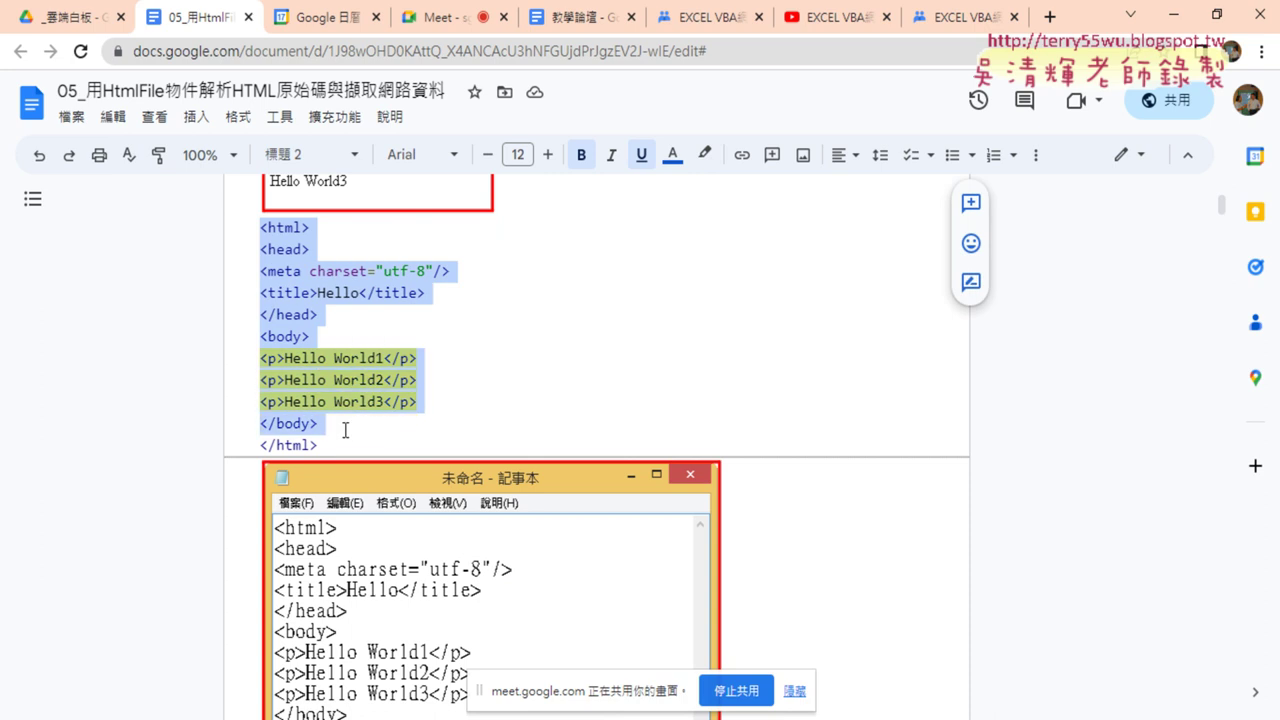
{"action": "scroll", "coordinate": [520, 386], "scroll_direction": "up", "scroll_amount": 2}
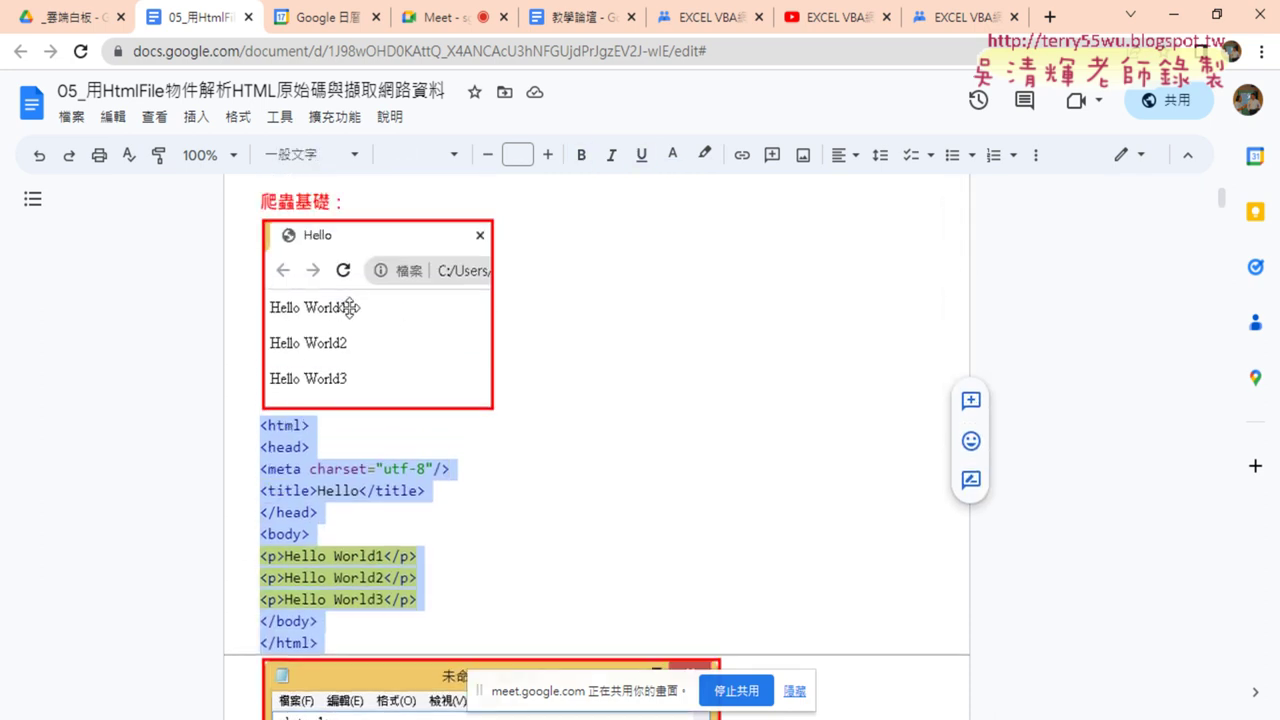
{"action": "scroll", "coordinate": [520, 443], "scroll_direction": "down", "scroll_amount": 2}
{"action": "mouse_move", "coordinate": [391, 440]}
{"action": "left_mouse_down"}
{"action": "mouse_move", "coordinate": [313, 430]}
{"action": "mouse_move", "coordinate": [258, 227]}
{"action": "left_mouse_up"}
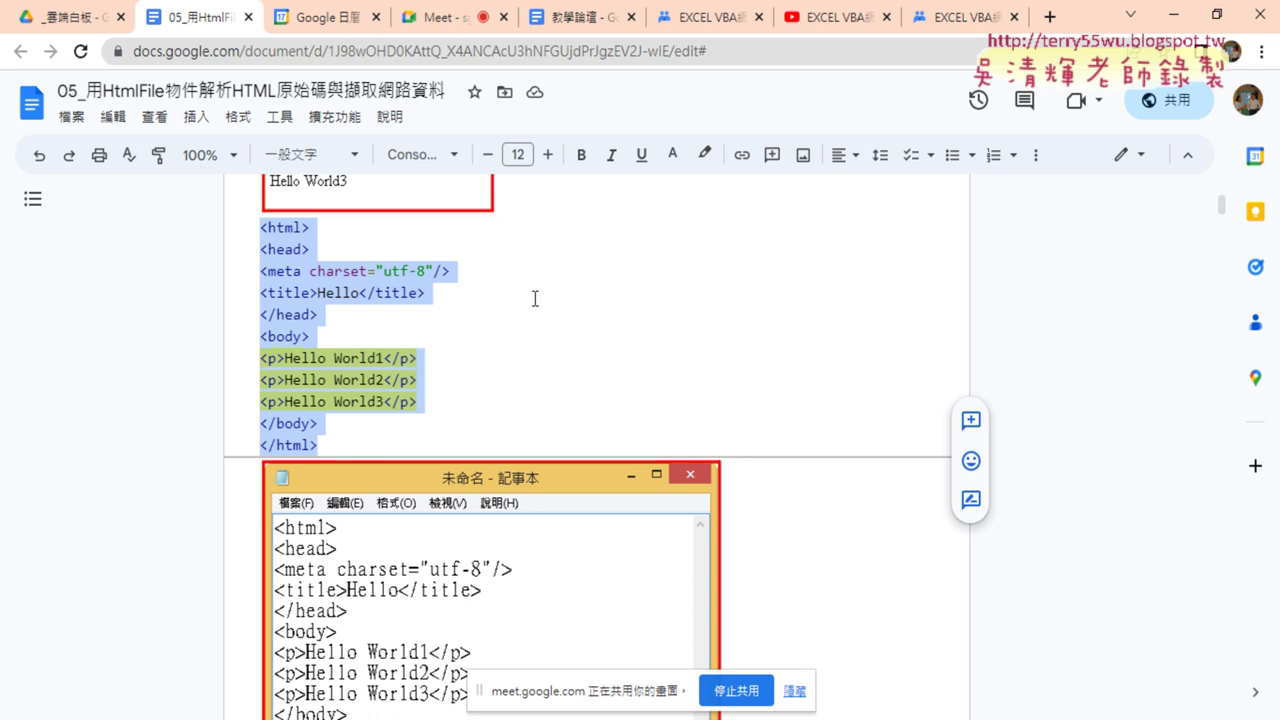
Highlight Hello World1 and its <p> tag, then scroll to the Excel output table.
{"action": "left_click", "coordinate": [486, 357]}
{"action": "left_click_drag", "start_coordinate": [285, 358], "coordinate": [384, 358]}
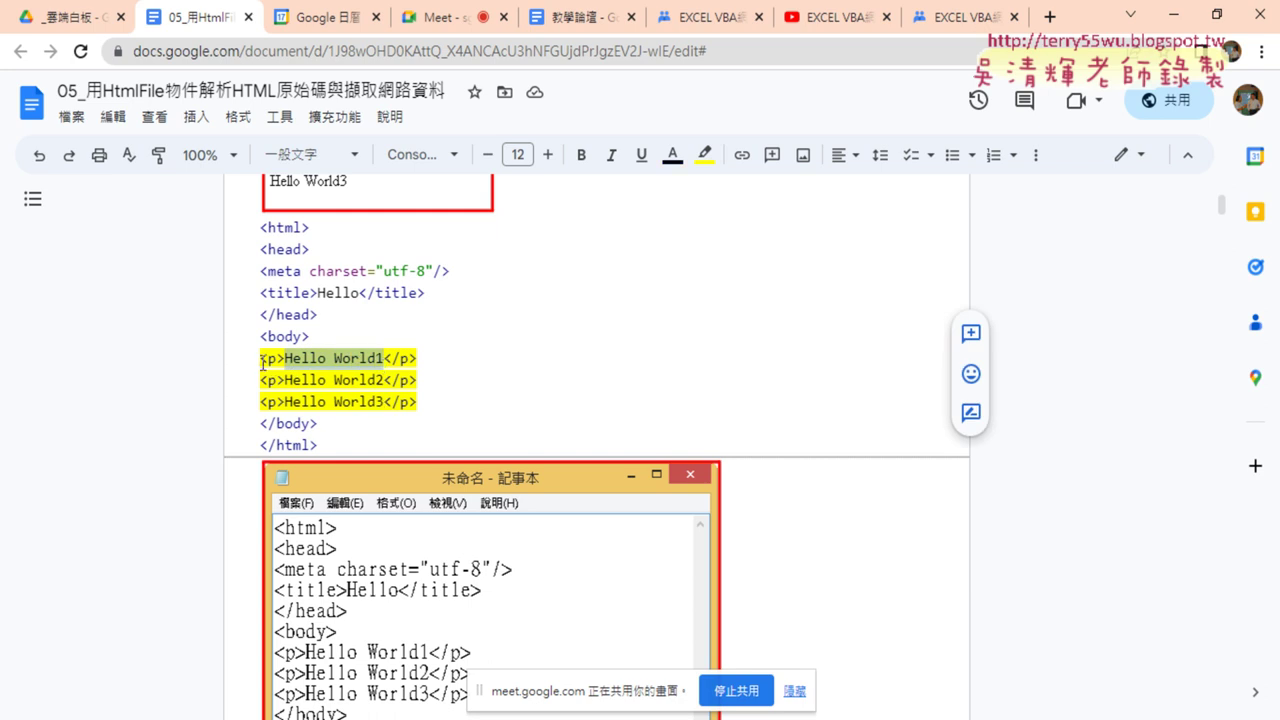
{"action": "left_click_drag", "start_coordinate": [260, 358], "coordinate": [284, 358]}
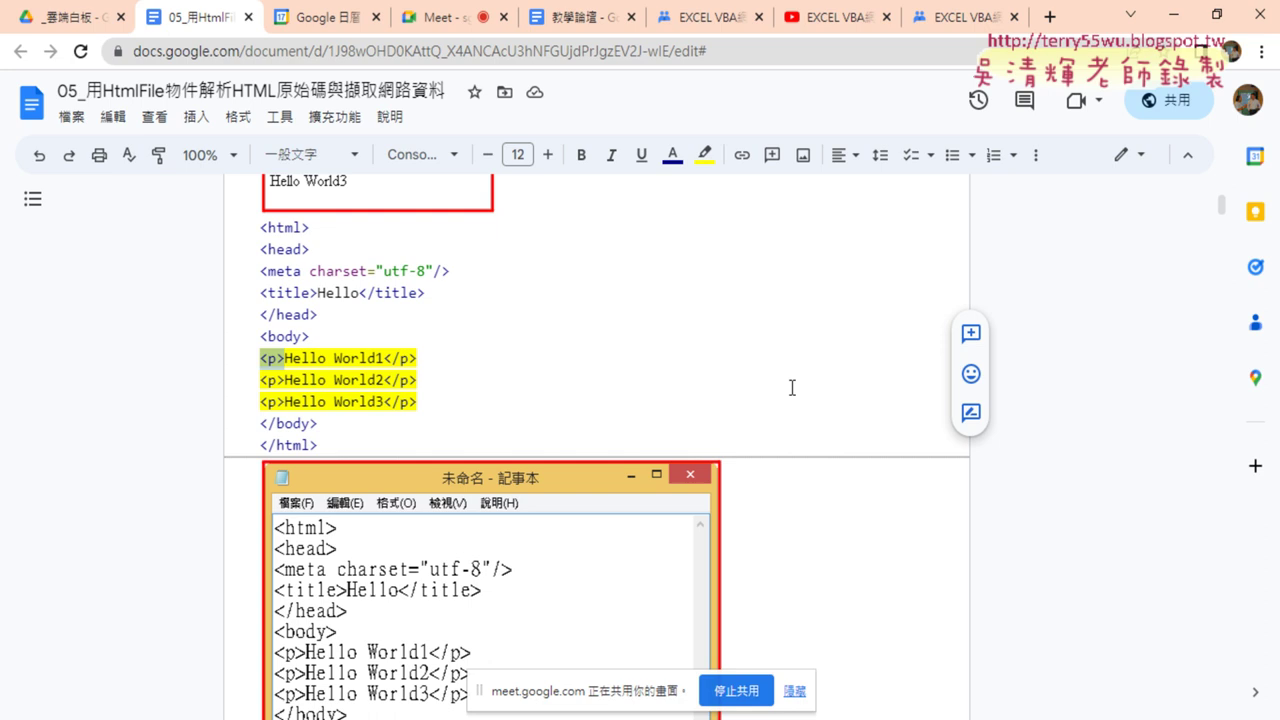
{"action": "scroll", "coordinate": [791, 386], "scroll_direction": "down", "scroll_amount": 3}
{"action": "scroll", "coordinate": [792, 386], "scroll_direction": "down", "scroll_amount": 3}
{"action": "scroll", "coordinate": [792, 386], "scroll_direction": "down", "scroll_amount": 2}
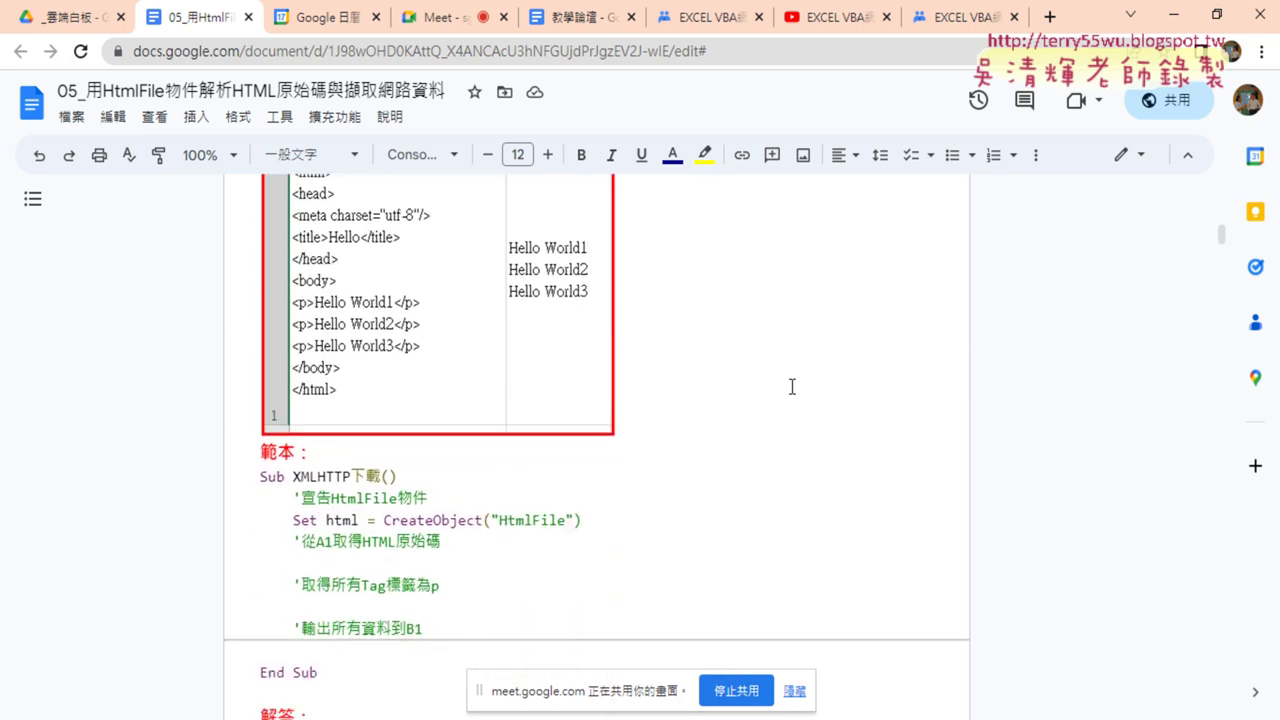
{"action": "scroll", "coordinate": [792, 386], "scroll_direction": "down", "scroll_amount": 1}
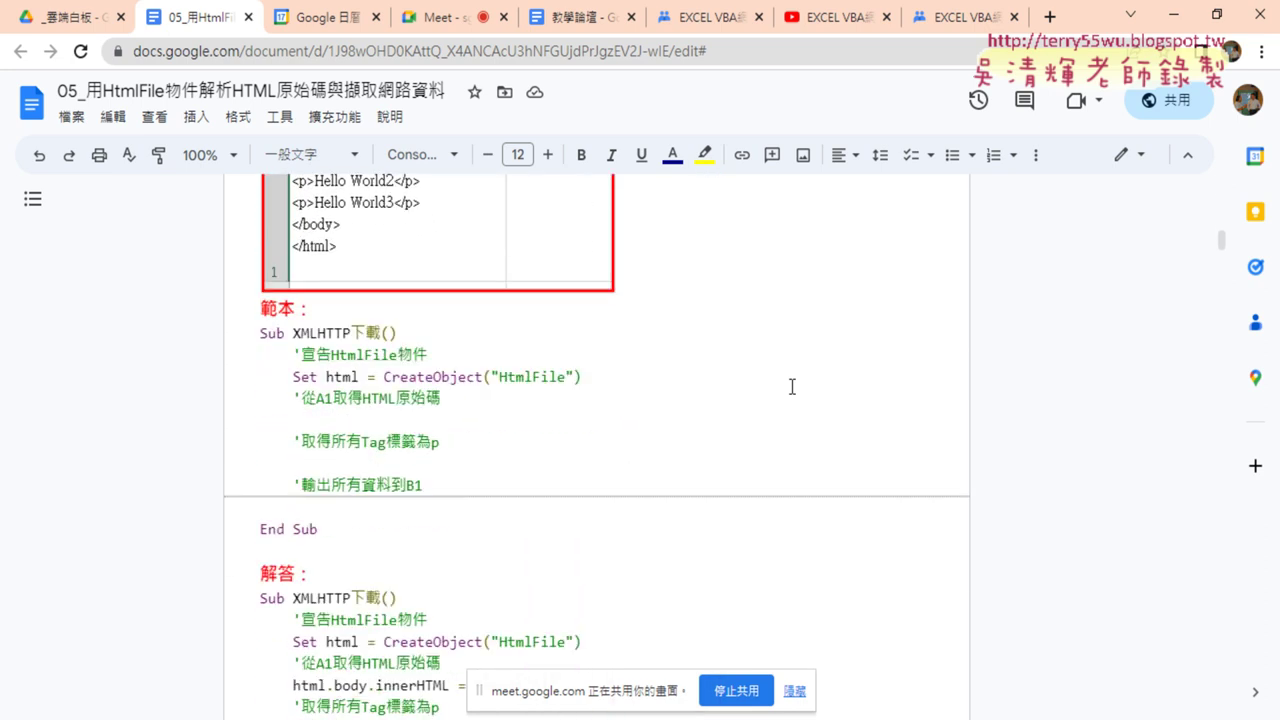
{"action": "scroll", "coordinate": [792, 385], "scroll_direction": "up", "scroll_amount": 1}
{"action": "scroll", "coordinate": [792, 385], "scroll_direction": "up", "scroll_amount": 2}
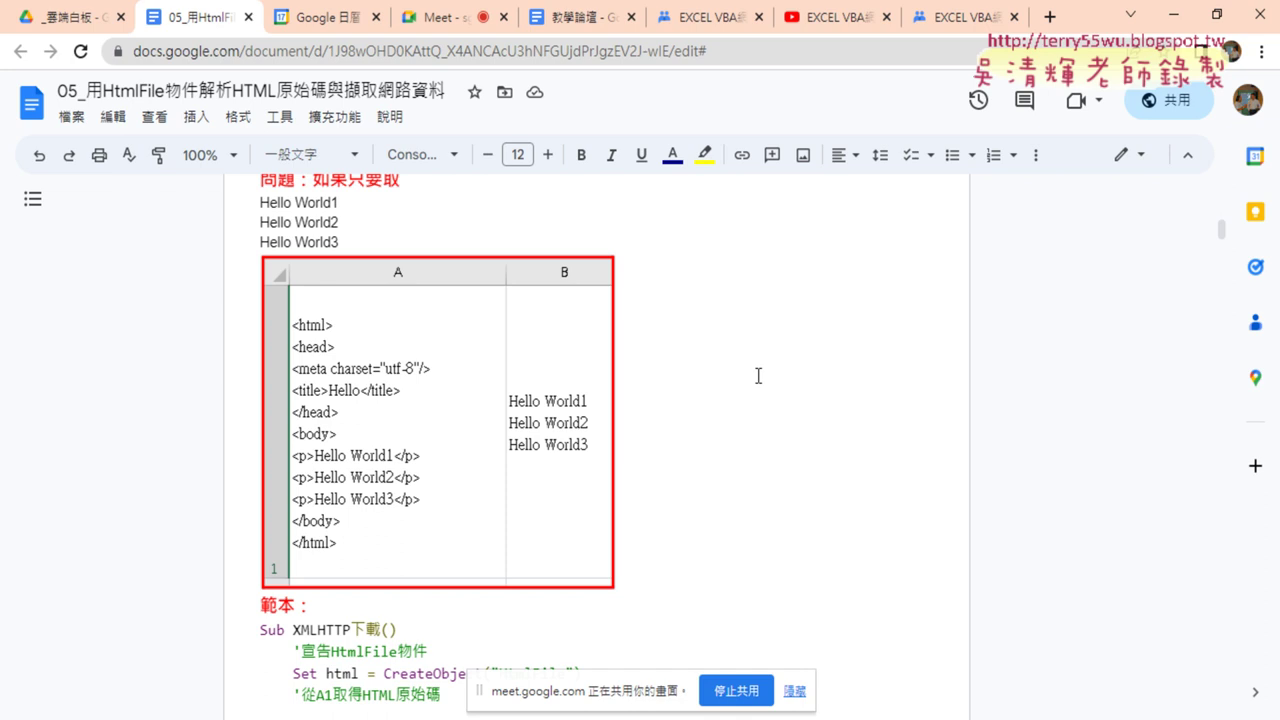
Open the 01_以EXCEL匯入資料抓取開放資料_二、匯入JSON格式資料 document from the Drive folder.
{"action": "left_click", "coordinate": [75, 20]}
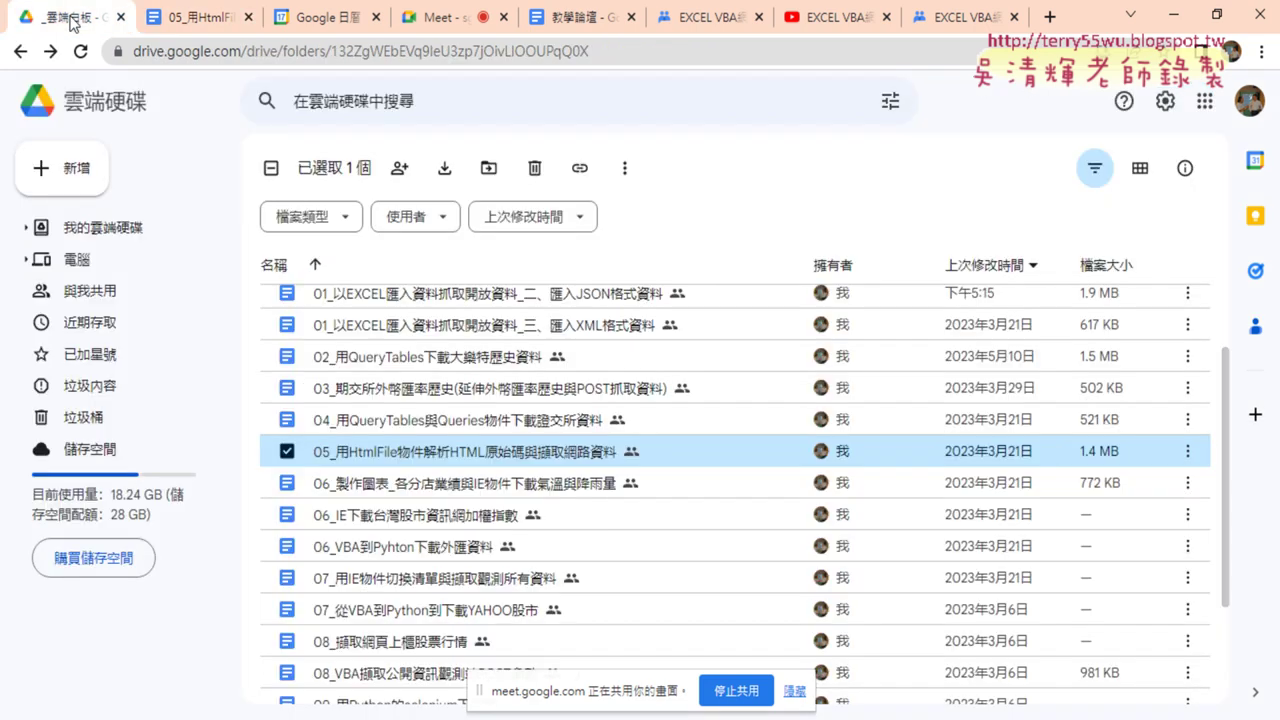
{"action": "left_click", "coordinate": [648, 298]}
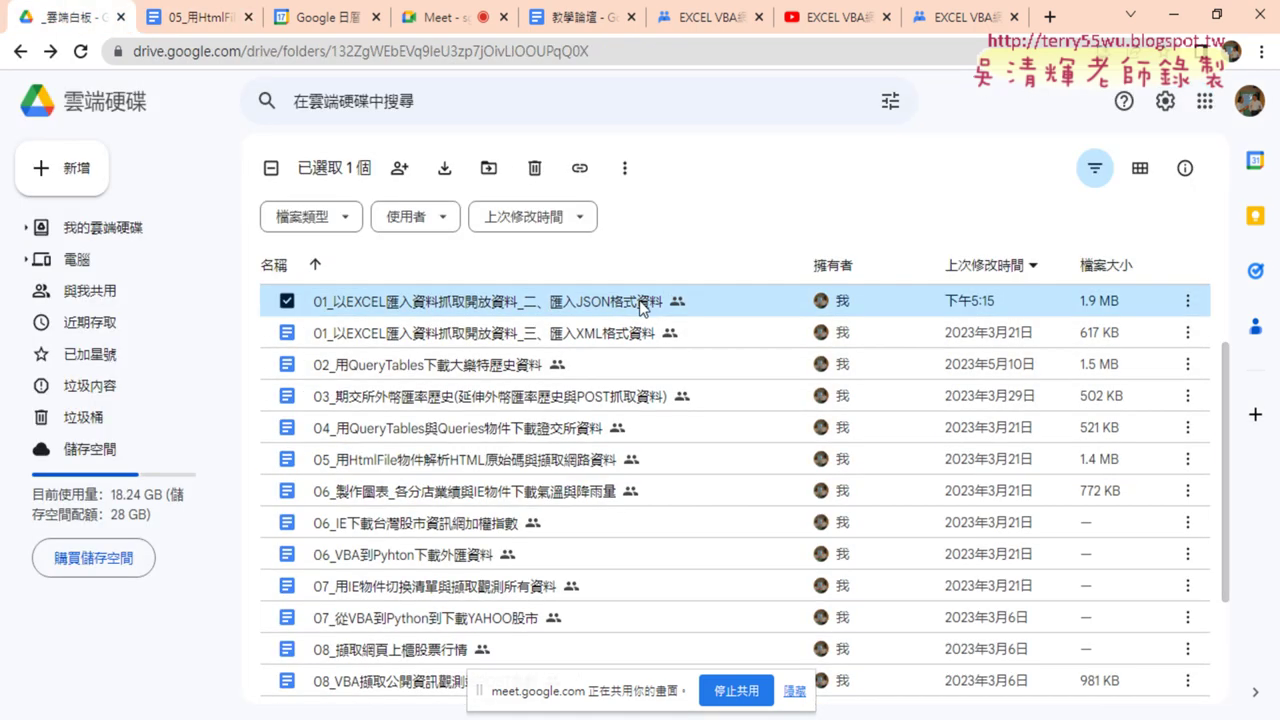
{"action": "scroll", "coordinate": [639, 306], "scroll_direction": "up", "scroll_amount": 2}
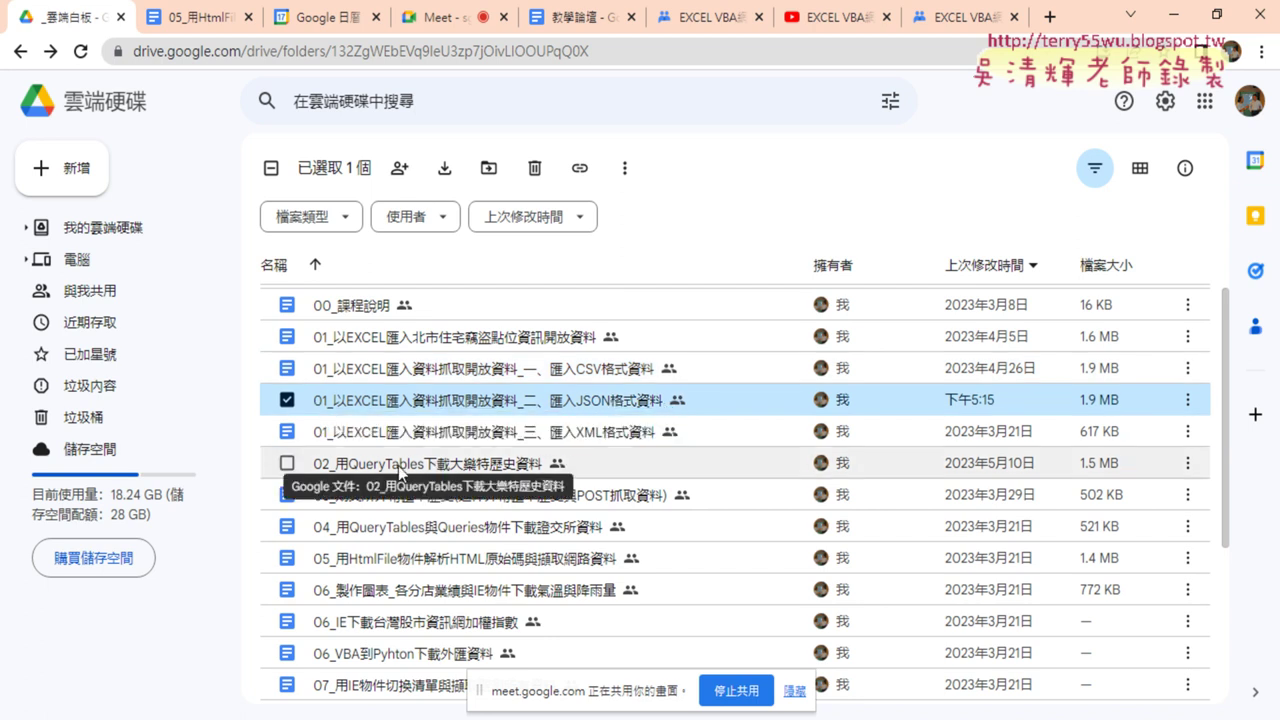
{"action": "double_click", "coordinate": [592, 405]}
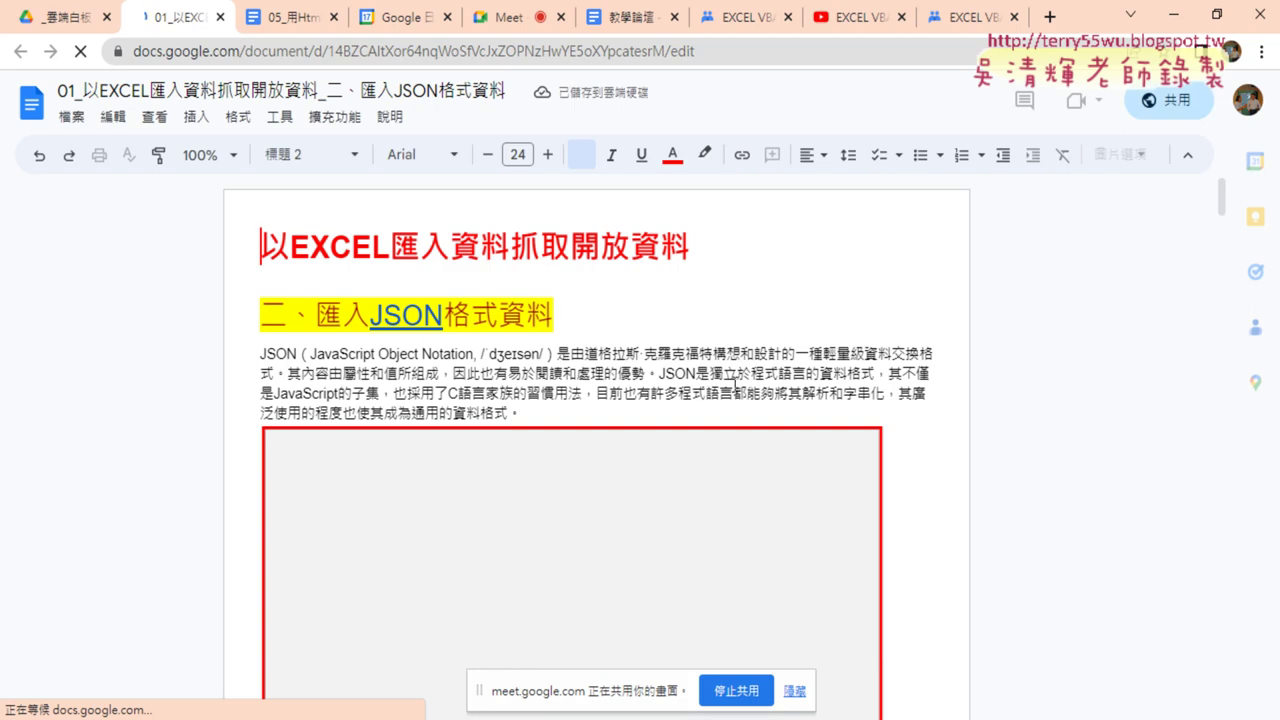
Open the 第10次 class post in Google Groups and highlight 大樂透 in line 01.
{"action": "left_click", "coordinate": [748, 28]}
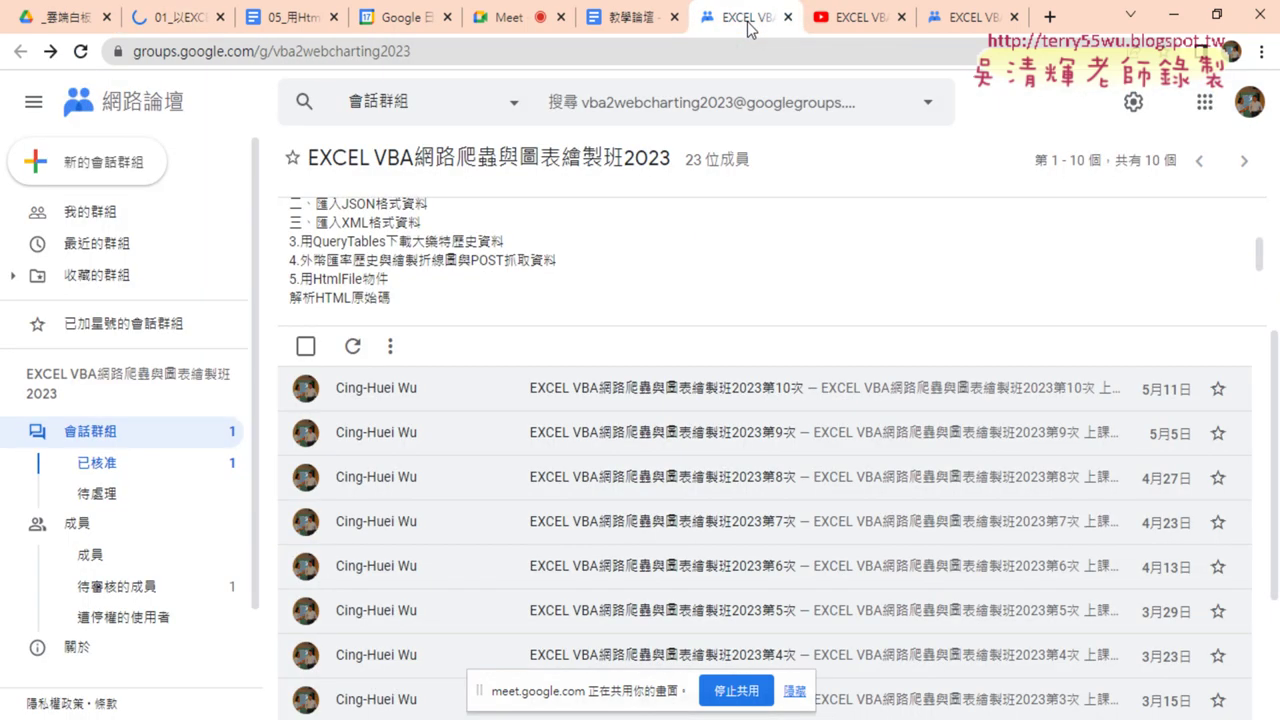
{"action": "left_click", "coordinate": [727, 395]}
{"action": "scroll", "coordinate": [720, 390], "scroll_direction": "down", "scroll_amount": 1}
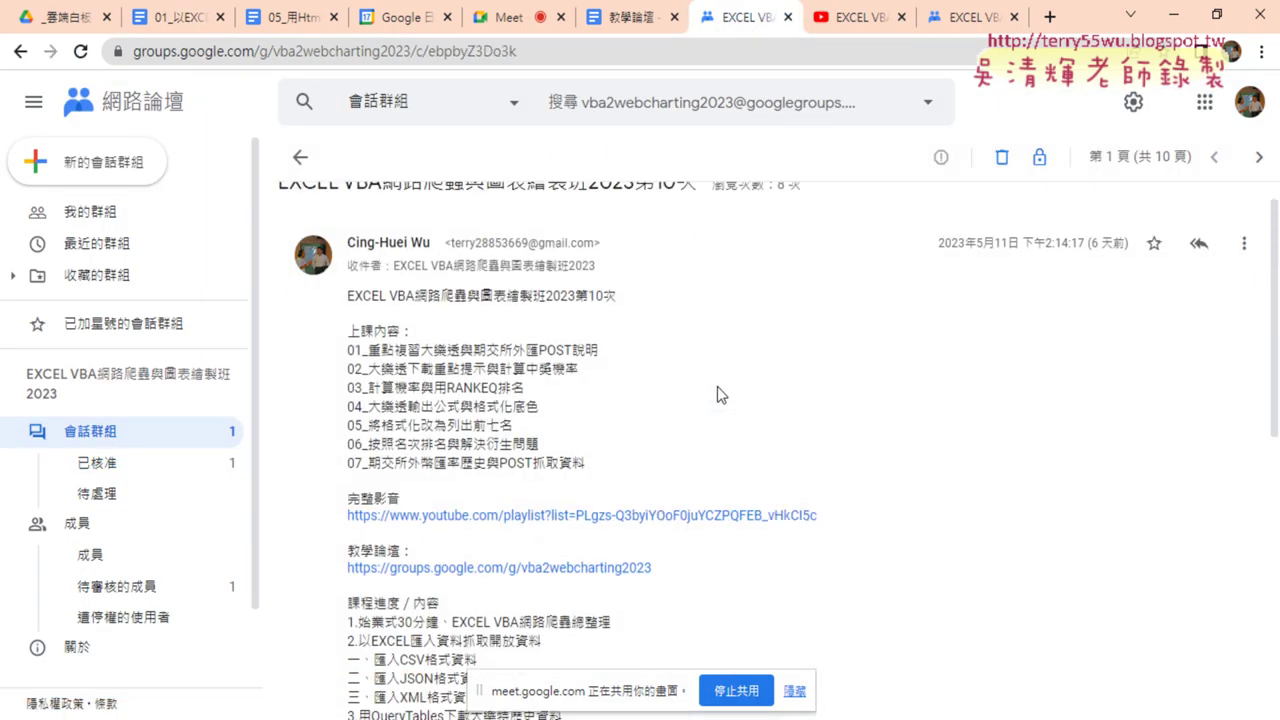
{"action": "left_click_drag", "start_coordinate": [421, 283], "coordinate": [465, 285]}
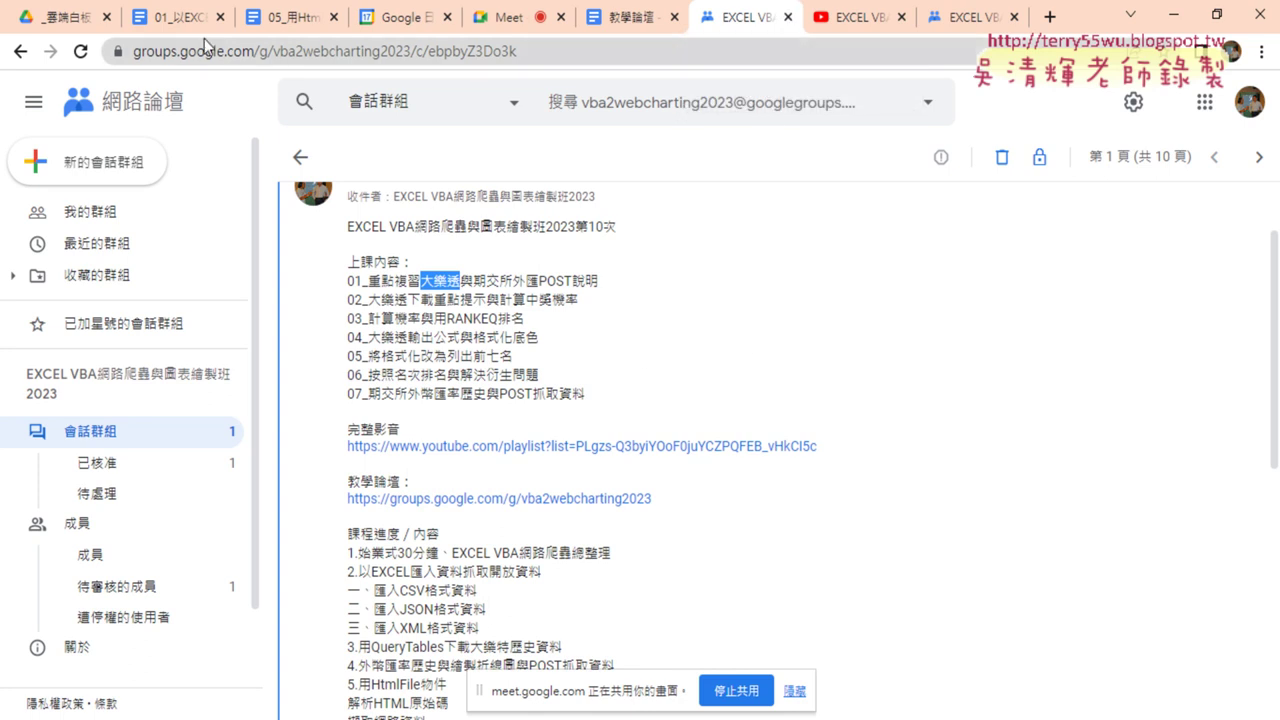
Reopen the JSON-import lesson document from the Drive course folder.
{"action": "left_click", "coordinate": [62, 16]}
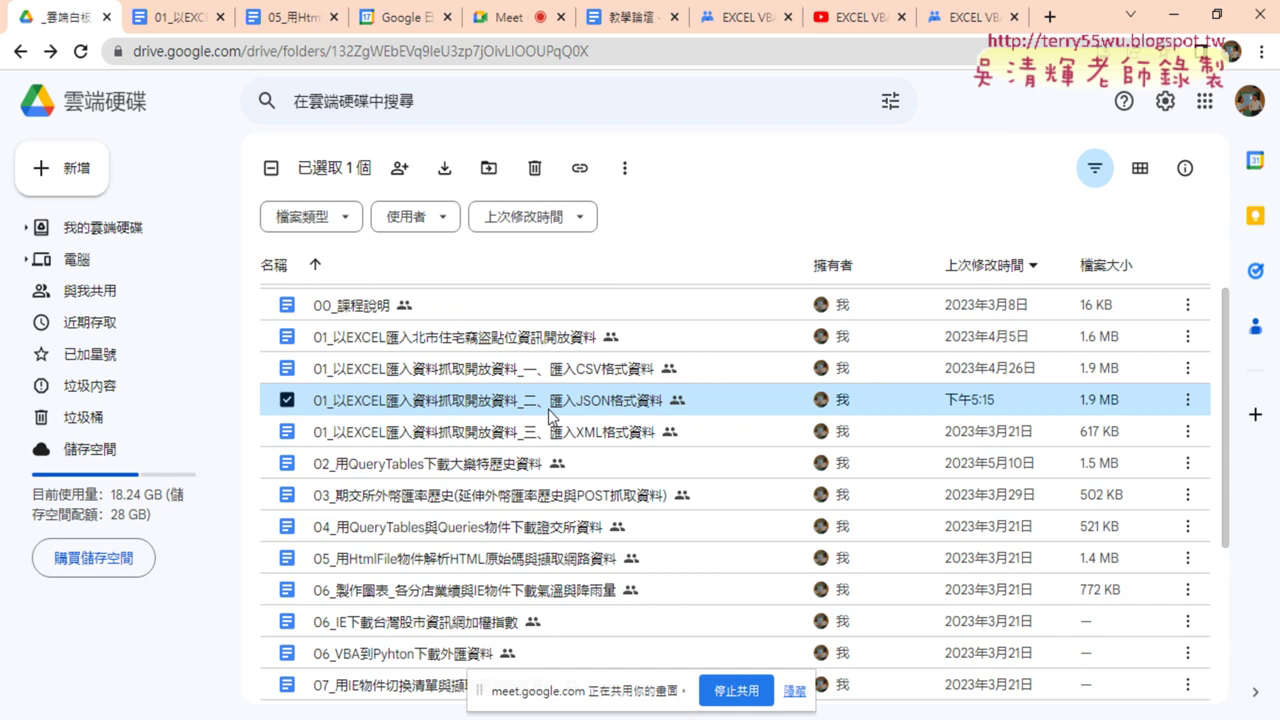
{"action": "double_click", "coordinate": [548, 409]}
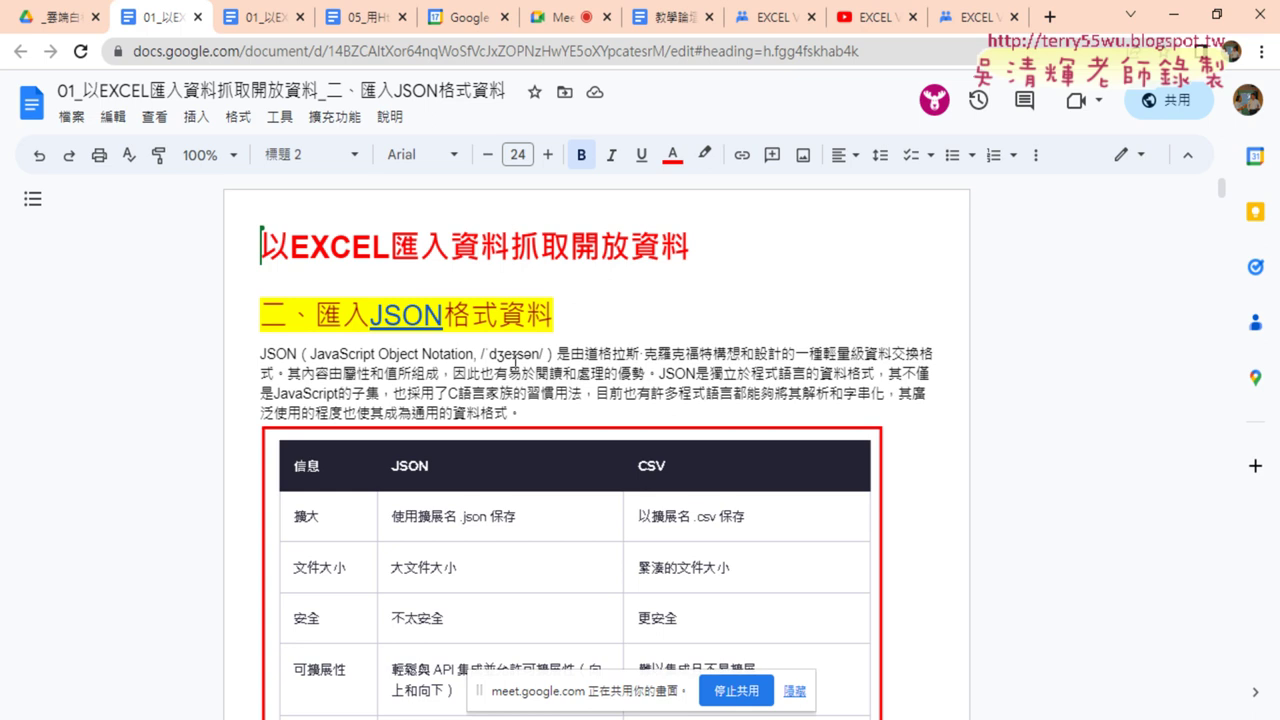
Preview the JSON link in the section heading, highlight the word JSON, then dismiss the preview.
{"action": "left_click", "coordinate": [372, 316]}
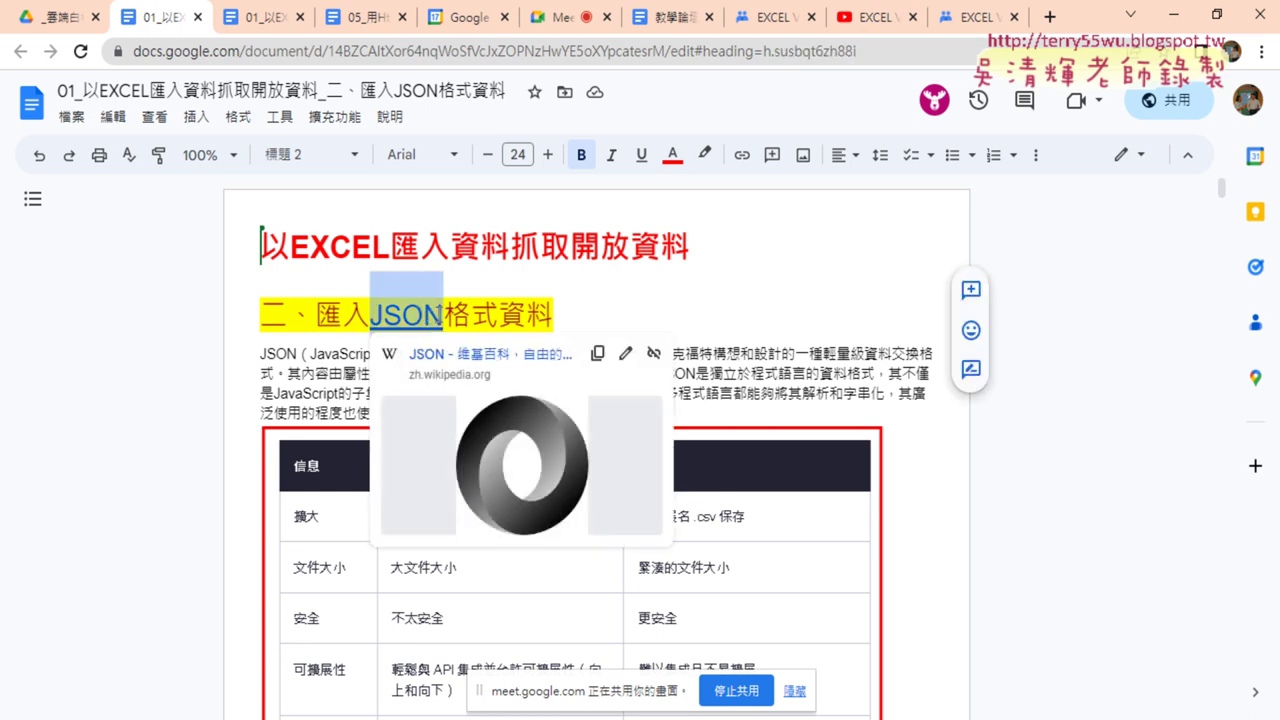
{"action": "left_click", "coordinate": [594, 316]}
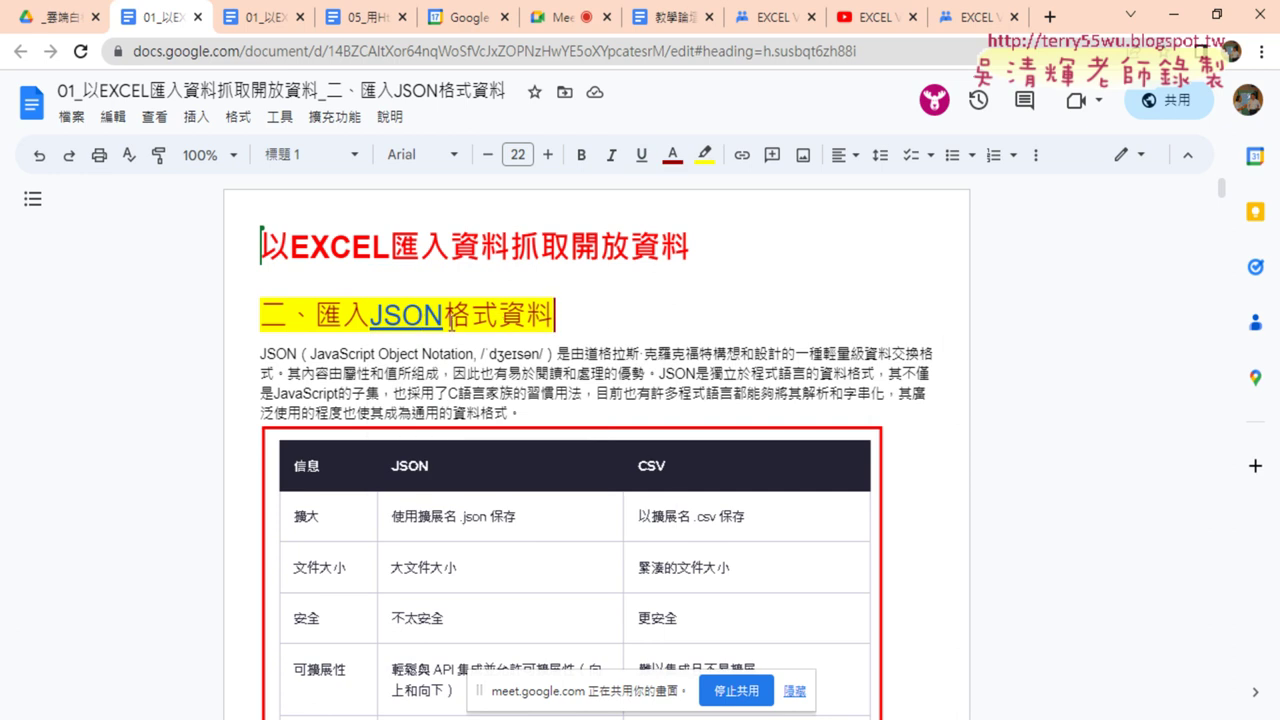
{"action": "left_click_drag", "start_coordinate": [443, 316], "coordinate": [385, 316]}
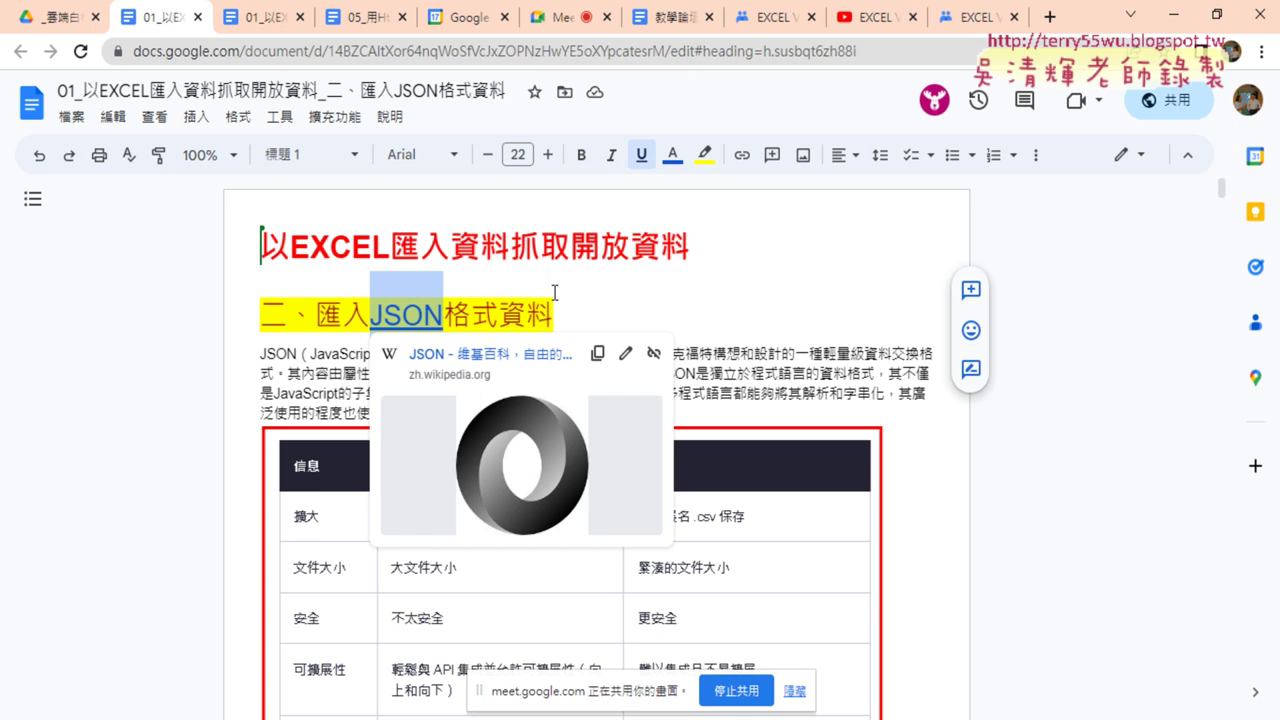
{"action": "left_click", "coordinate": [765, 352]}
{"action": "scroll", "coordinate": [758, 358], "scroll_direction": "down", "scroll_amount": 1}
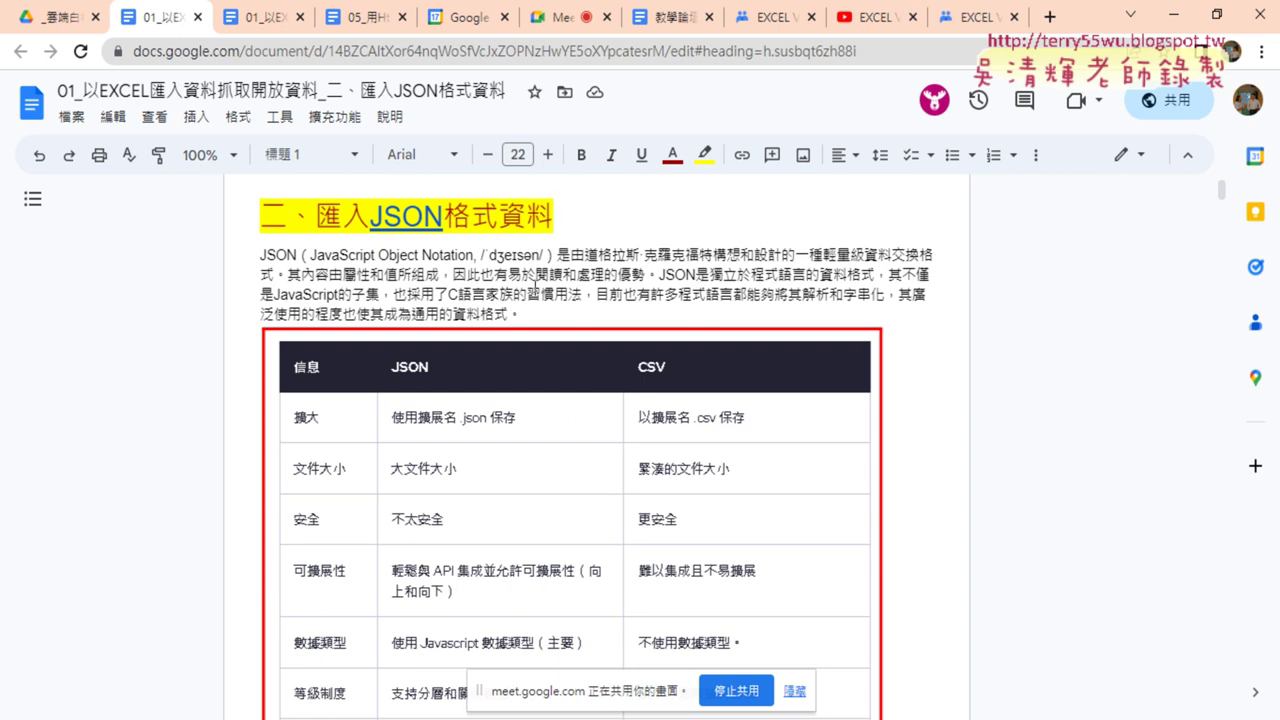
{"action": "left_click_drag", "start_coordinate": [310, 256], "coordinate": [376, 260]}
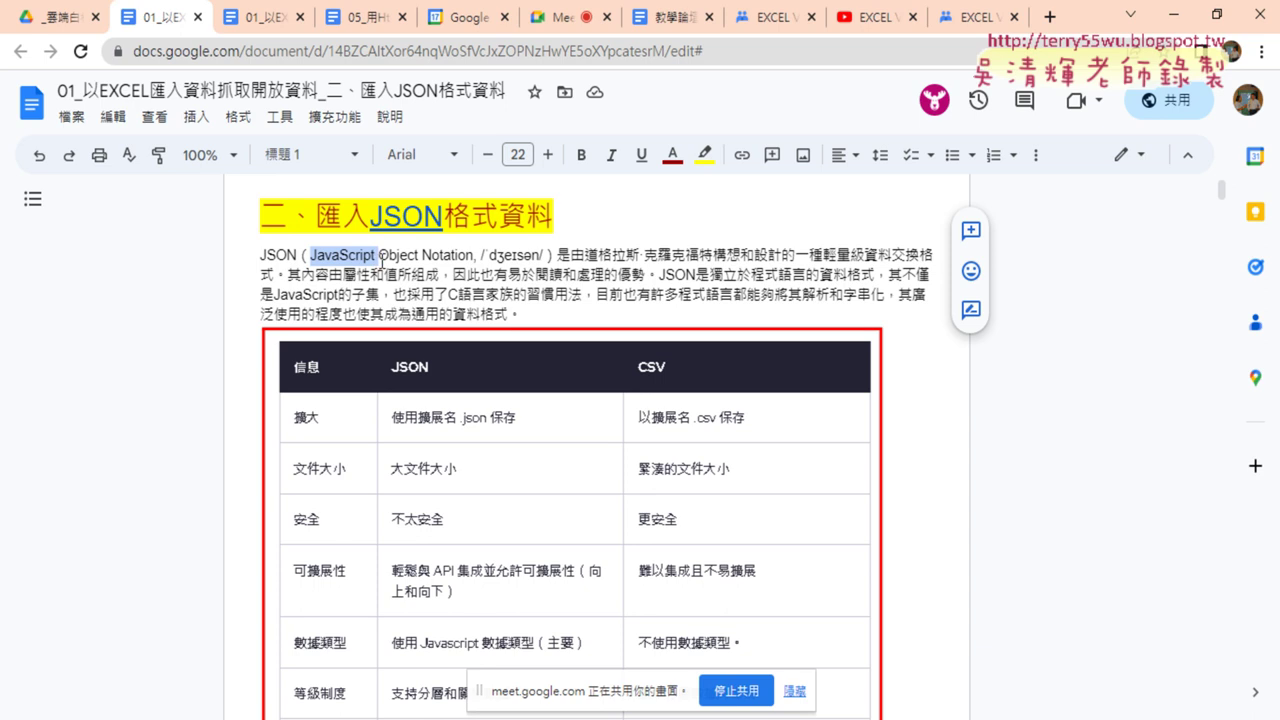
{"action": "left_click_drag", "start_coordinate": [376, 260], "coordinate": [420, 257]}
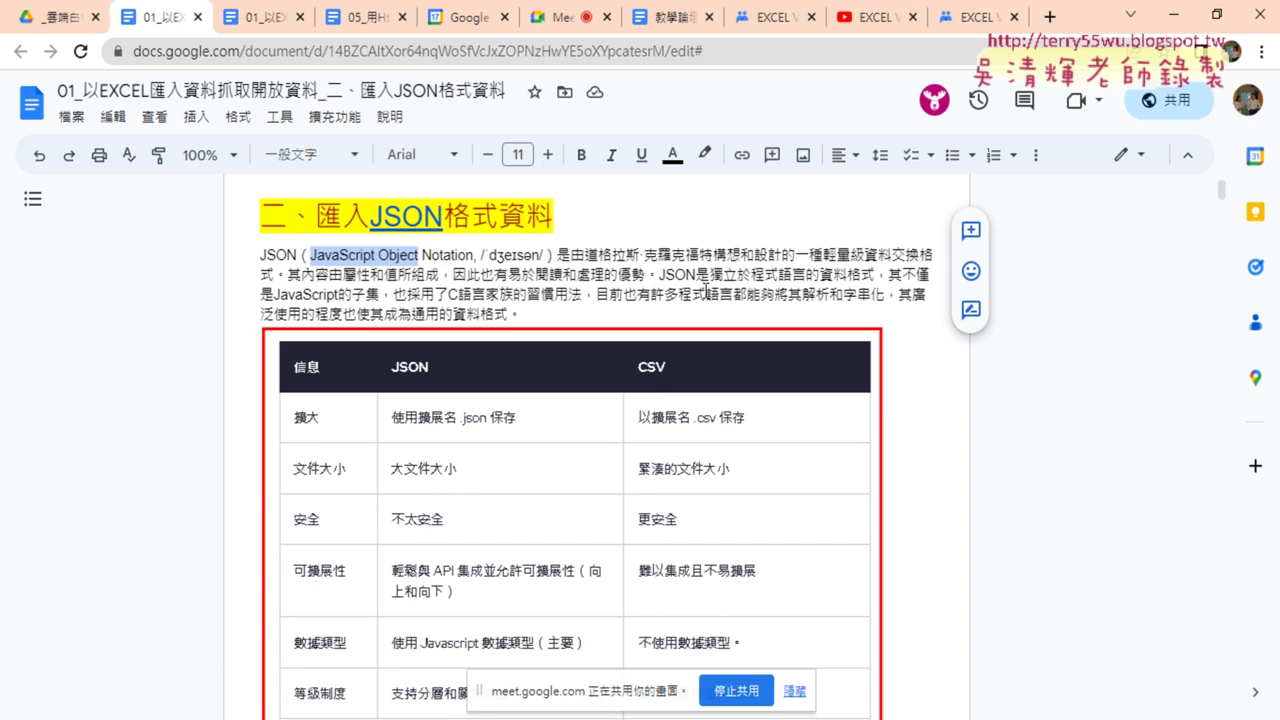
{"action": "left_click", "coordinate": [283, 296]}
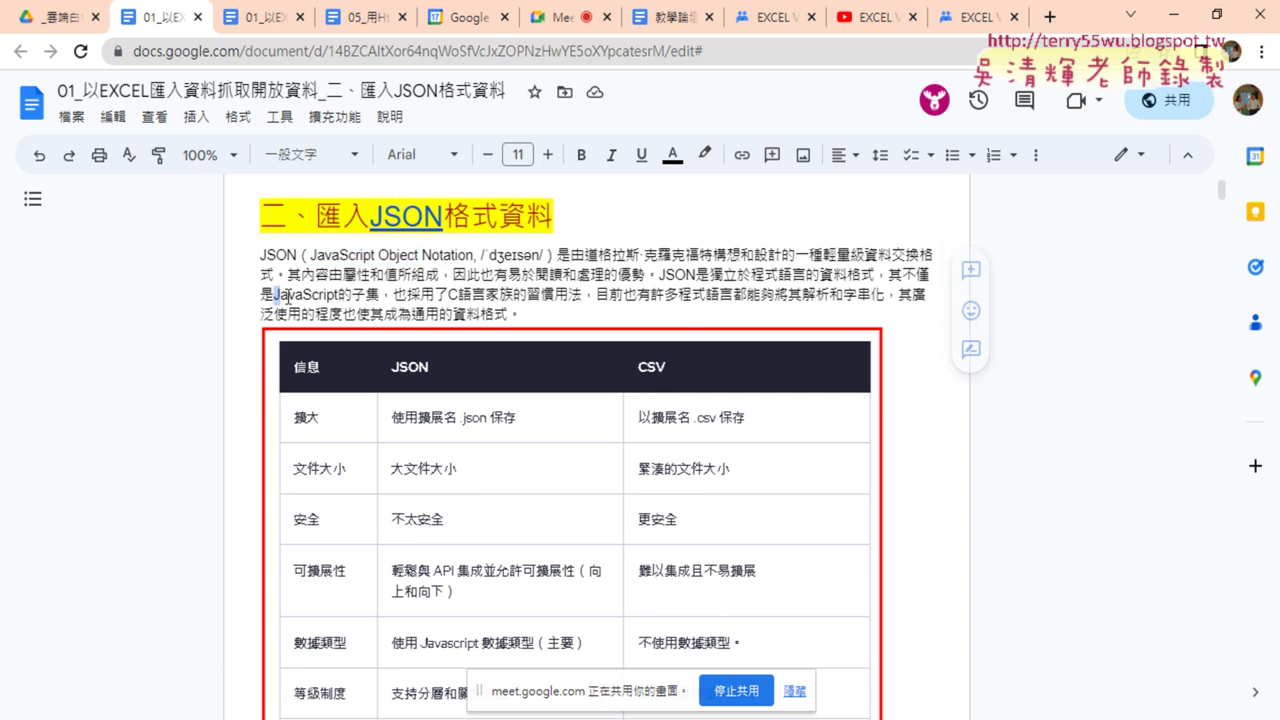
{"action": "left_click_drag", "start_coordinate": [286, 296], "coordinate": [338, 296]}
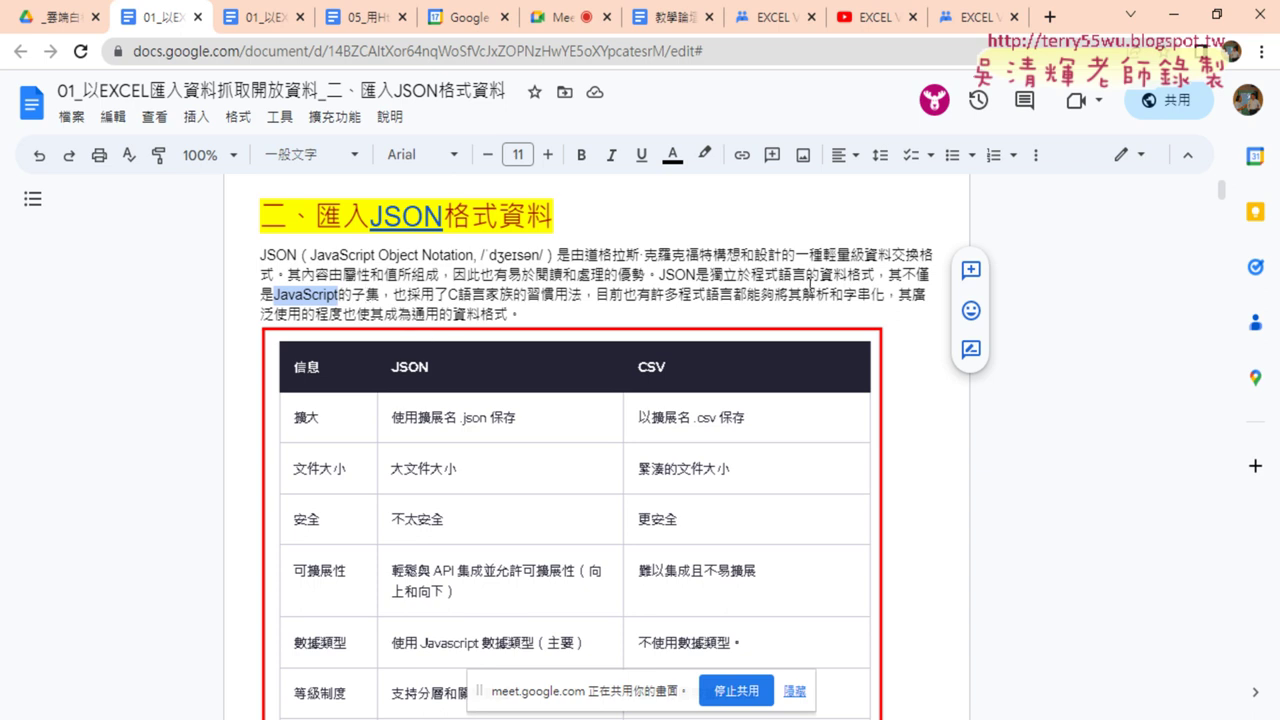
{"action": "scroll", "coordinate": [719, 292], "scroll_direction": "down", "scroll_amount": 1}
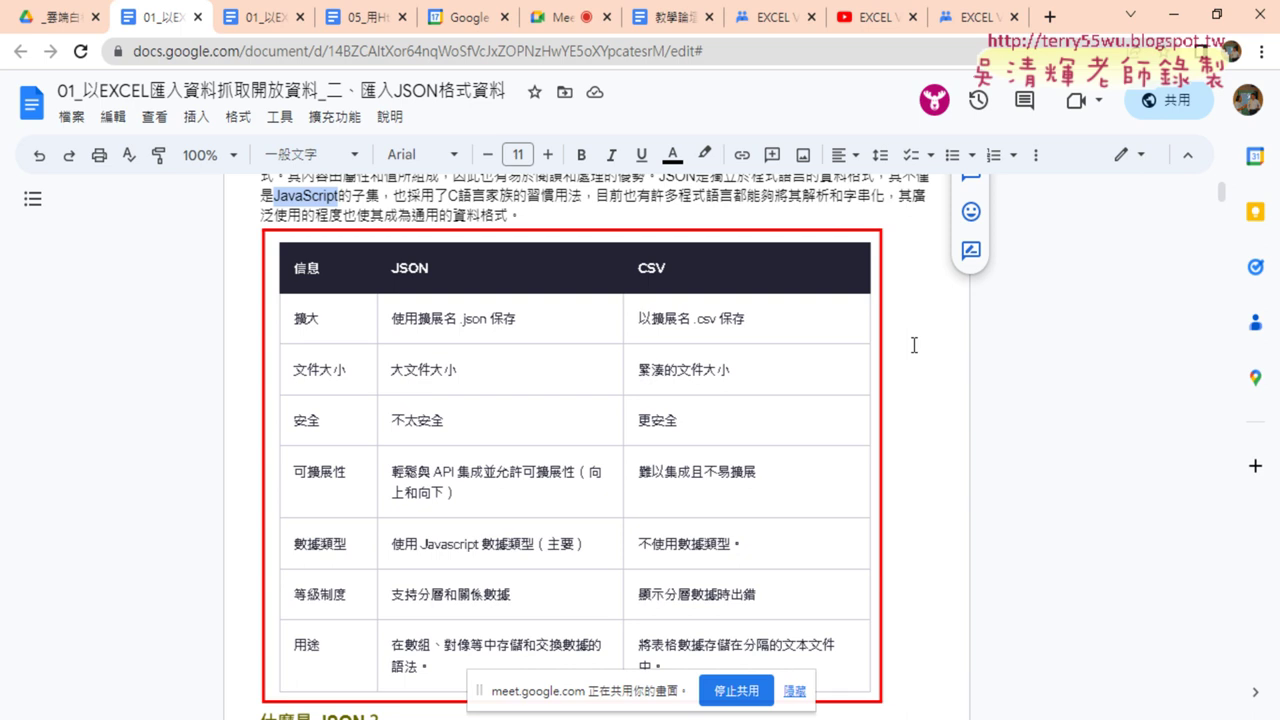
Hide the sharing bar and underline .csv, .json, 可擴展性 and API in red, adding a check mark.
{"action": "left_click", "coordinate": [796, 690]}
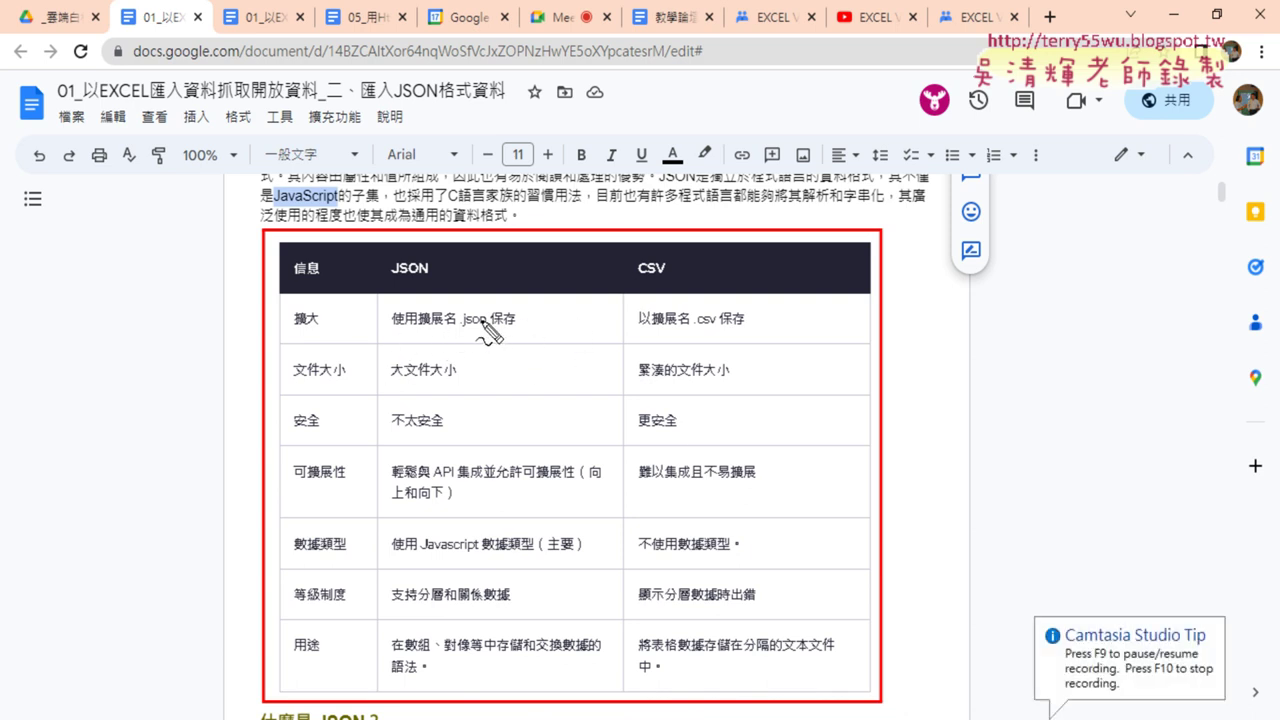
{"action": "left_click_drag", "start_coordinate": [690, 327], "coordinate": [719, 328]}
{"action": "left_click_drag", "start_coordinate": [458, 328], "coordinate": [489, 327]}
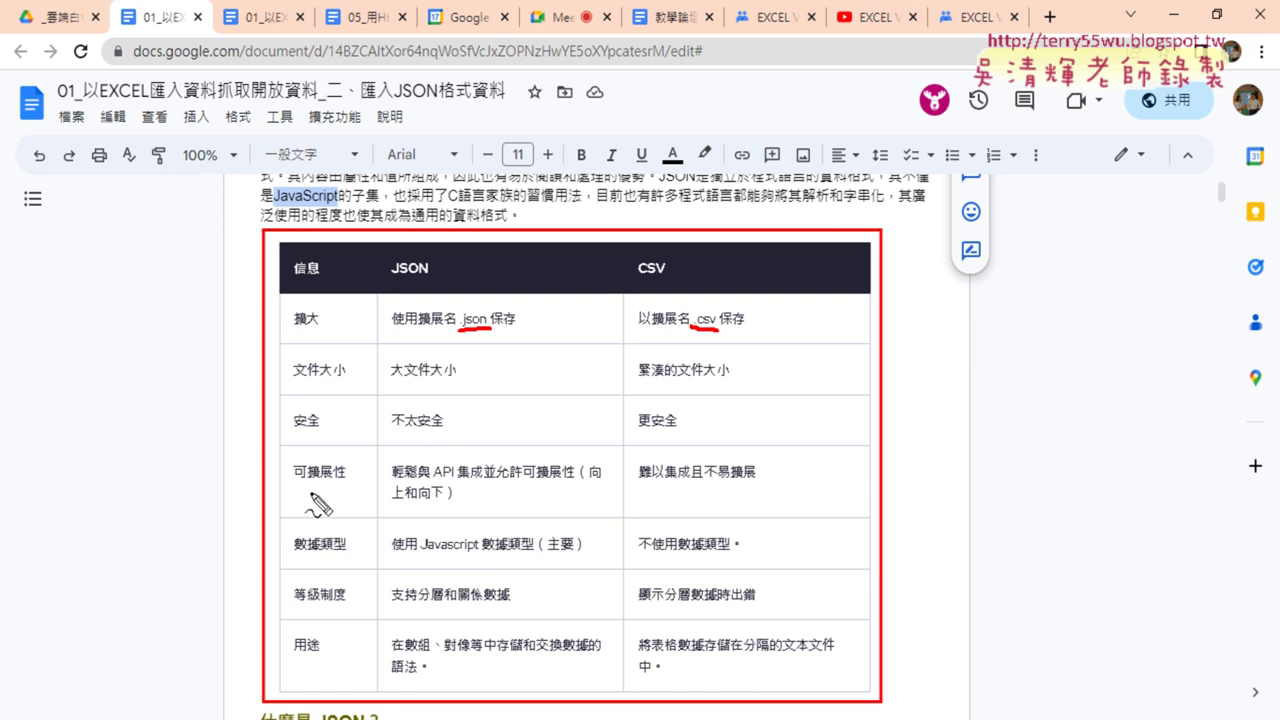
{"action": "left_click_drag", "start_coordinate": [290, 488], "coordinate": [347, 488]}
{"action": "left_click_drag", "start_coordinate": [264, 470], "coordinate": [292, 462]}
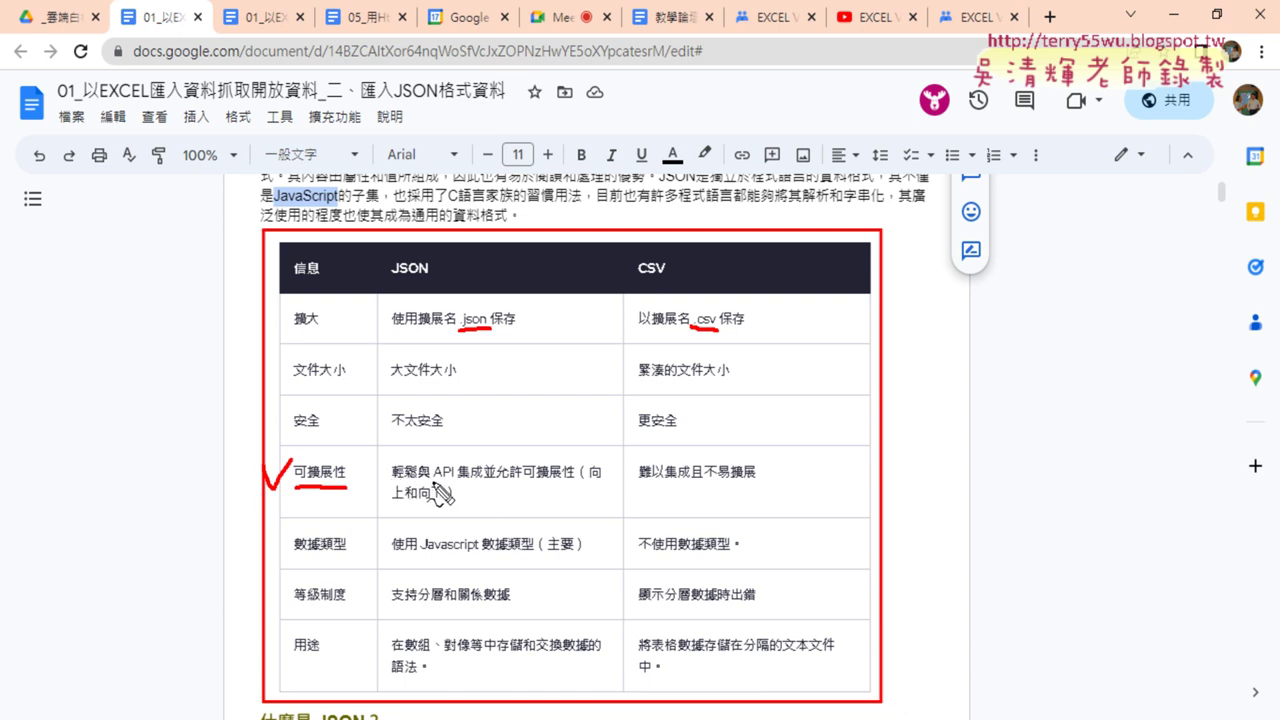
{"action": "left_click_drag", "start_coordinate": [433, 482], "coordinate": [463, 488]}
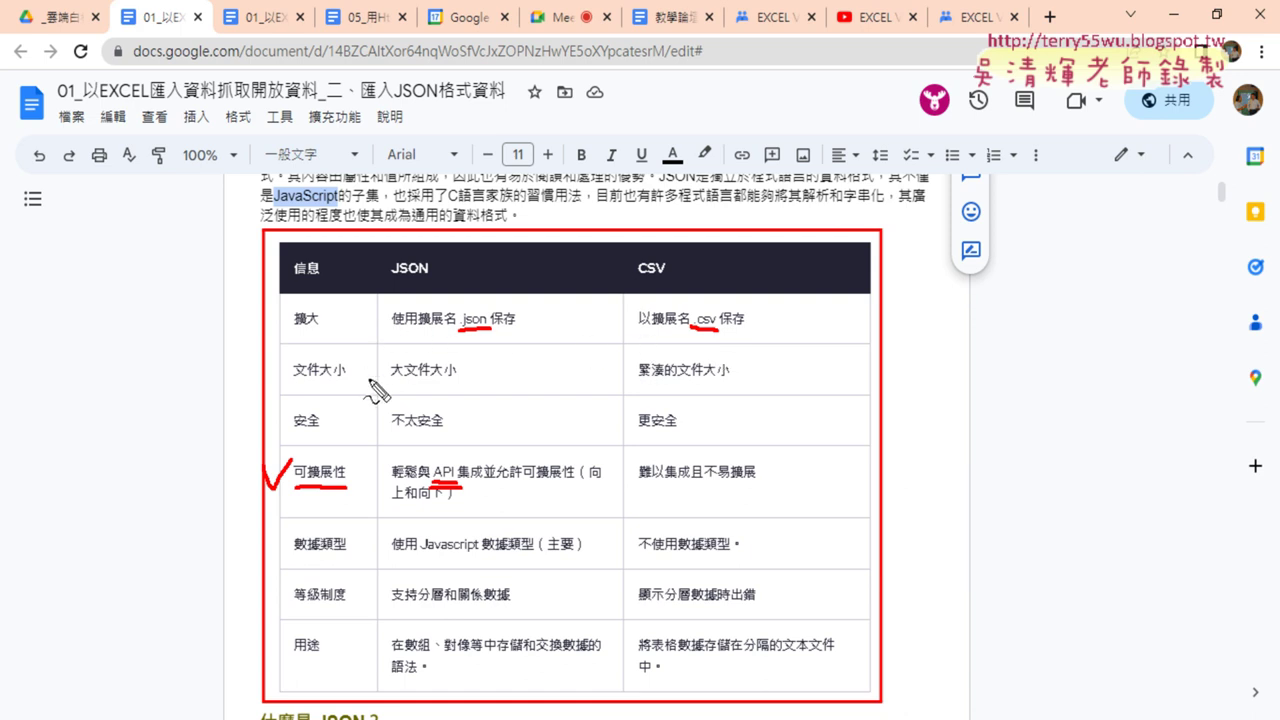
Mark the table in red (check, two underlines, JSON and CSV header circles), then erase all marks.
{"action": "left_click_drag", "start_coordinate": [367, 463], "coordinate": [402, 458]}
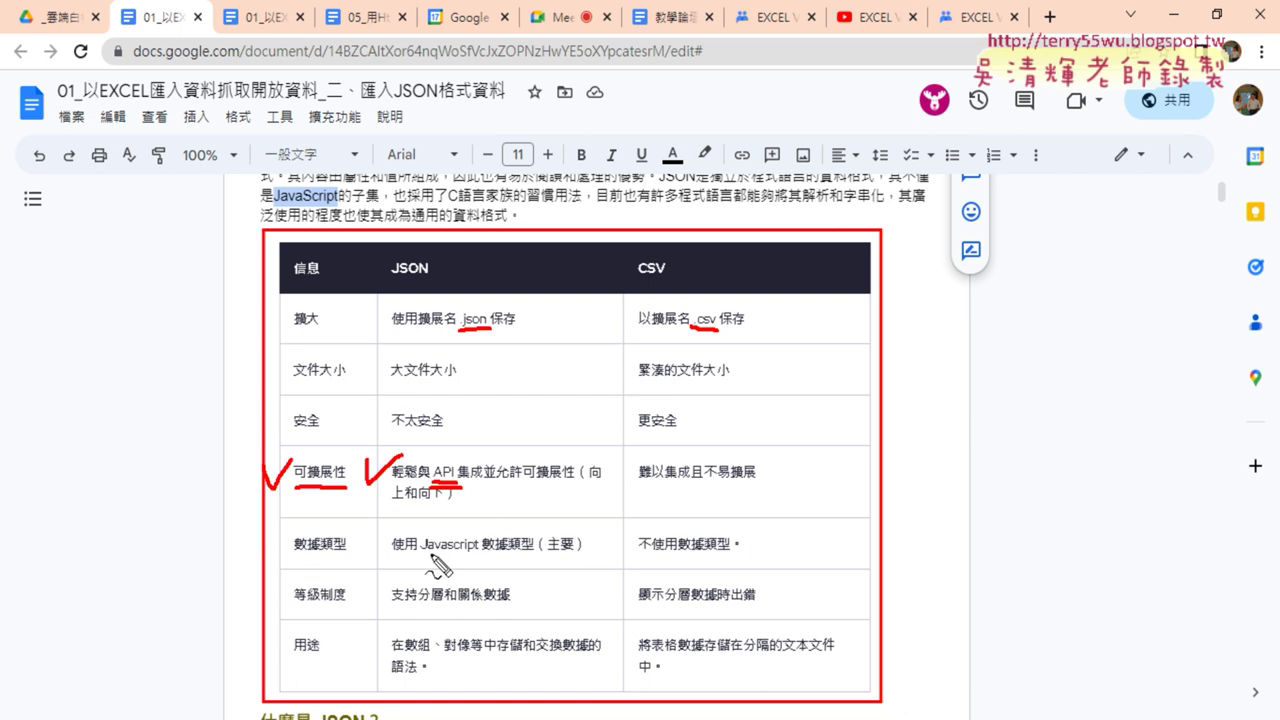
{"action": "left_click_drag", "start_coordinate": [422, 553], "coordinate": [478, 552]}
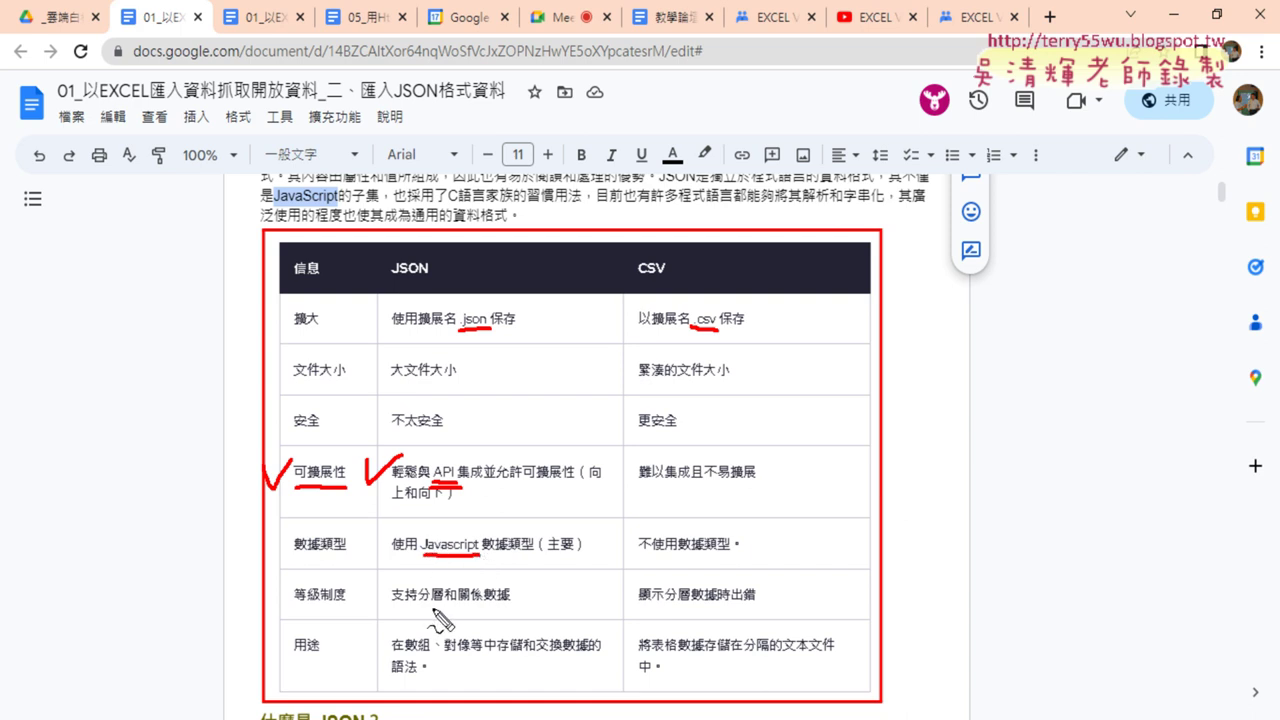
{"action": "left_click_drag", "start_coordinate": [418, 604], "coordinate": [472, 604]}
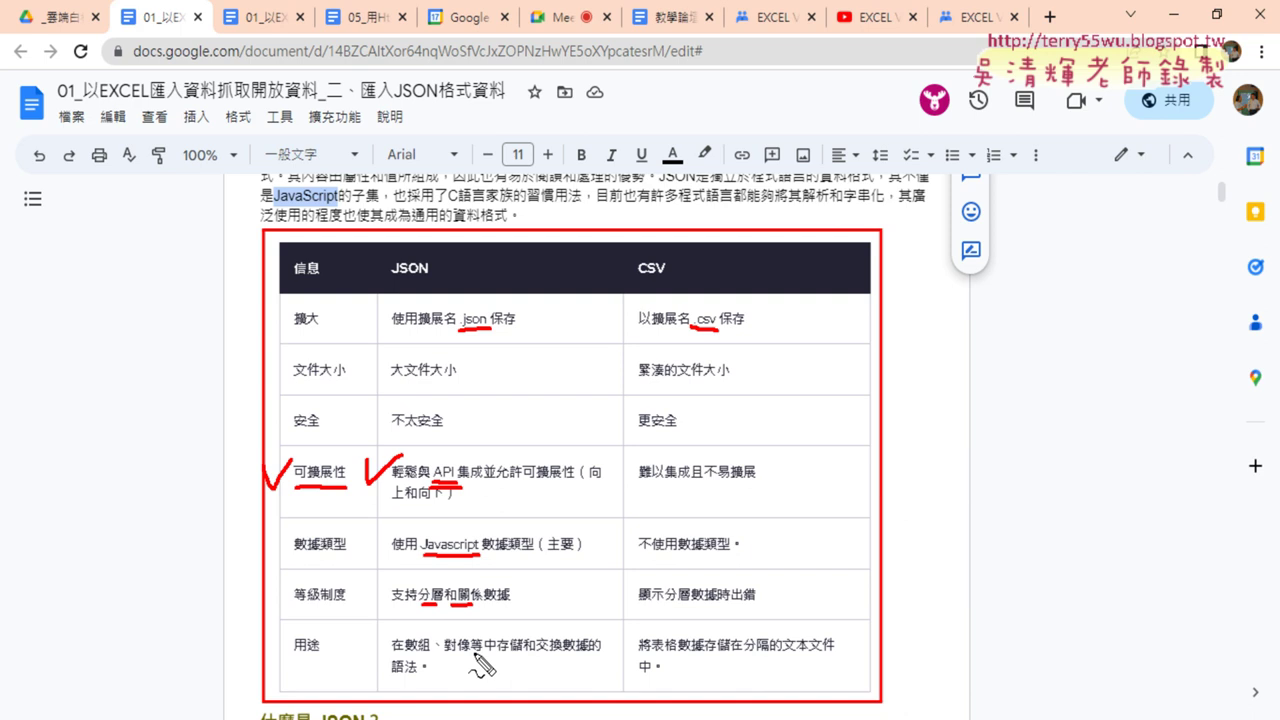
{"action": "left_click_drag", "start_coordinate": [395, 275], "coordinate": [450, 282]}
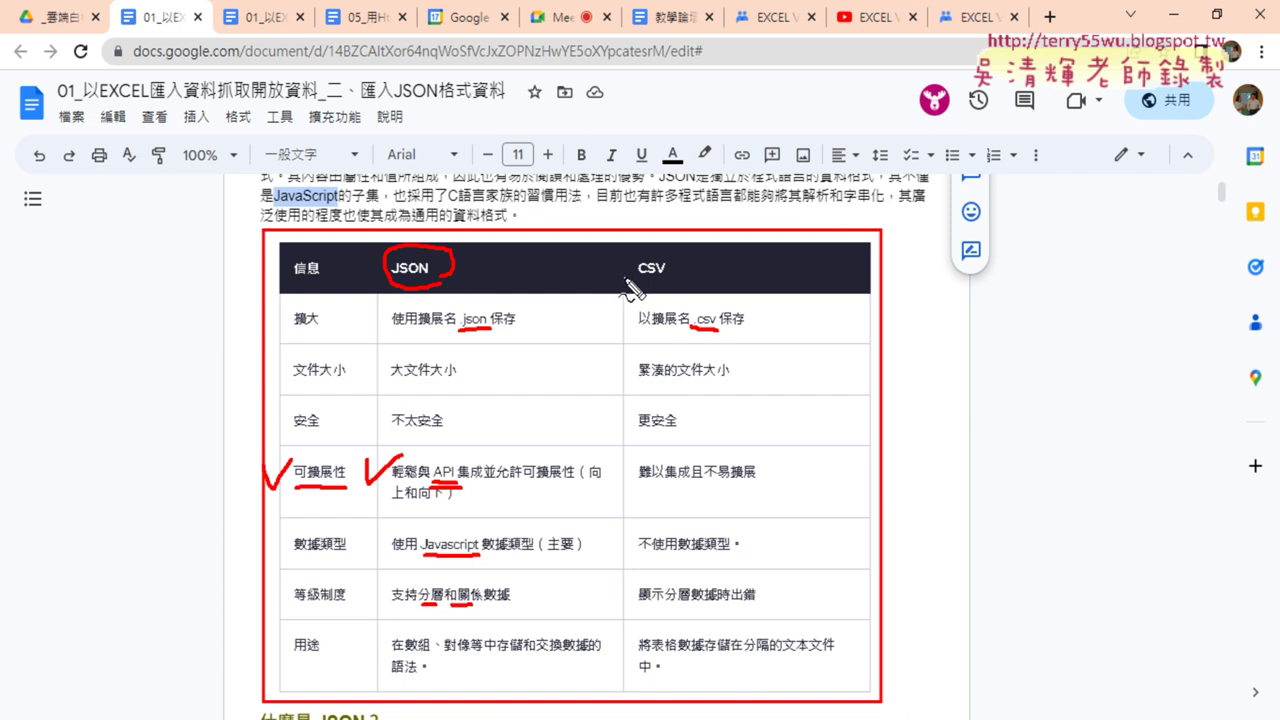
{"action": "left_click_drag", "start_coordinate": [665, 252], "coordinate": [680, 285]}
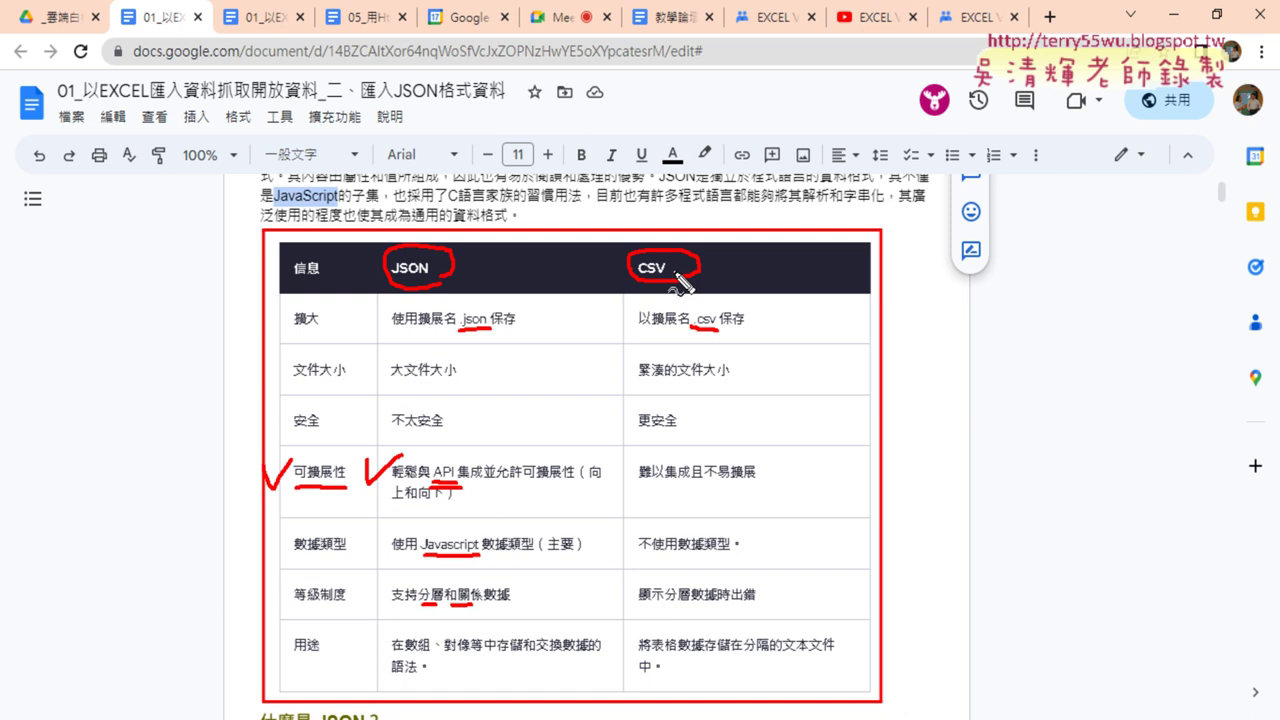
{"action": "key", "text": "Escape"}
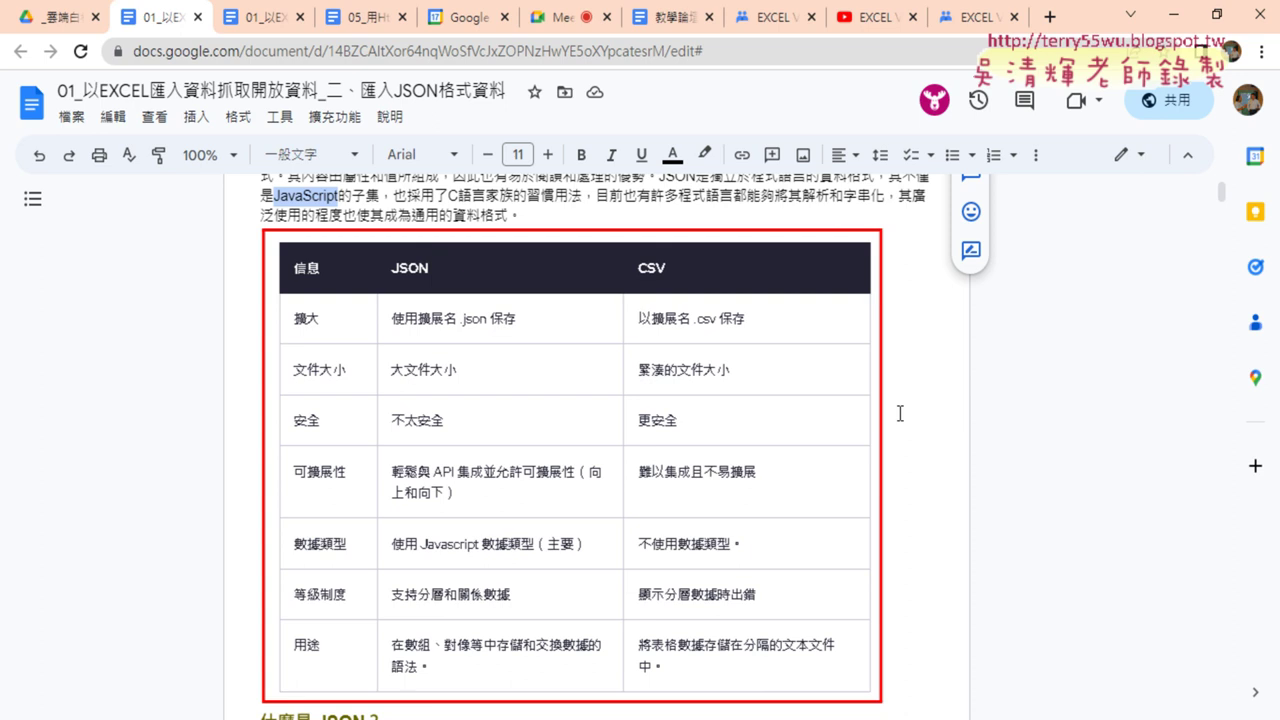
Scroll to the 範例：PM2.5 example, highlight PM2.5, and preview its data.gov.tw dataset link.
{"action": "scroll", "coordinate": [902, 430], "scroll_direction": "down", "scroll_amount": 3}
{"action": "scroll", "coordinate": [903, 440], "scroll_direction": "down", "scroll_amount": 3}
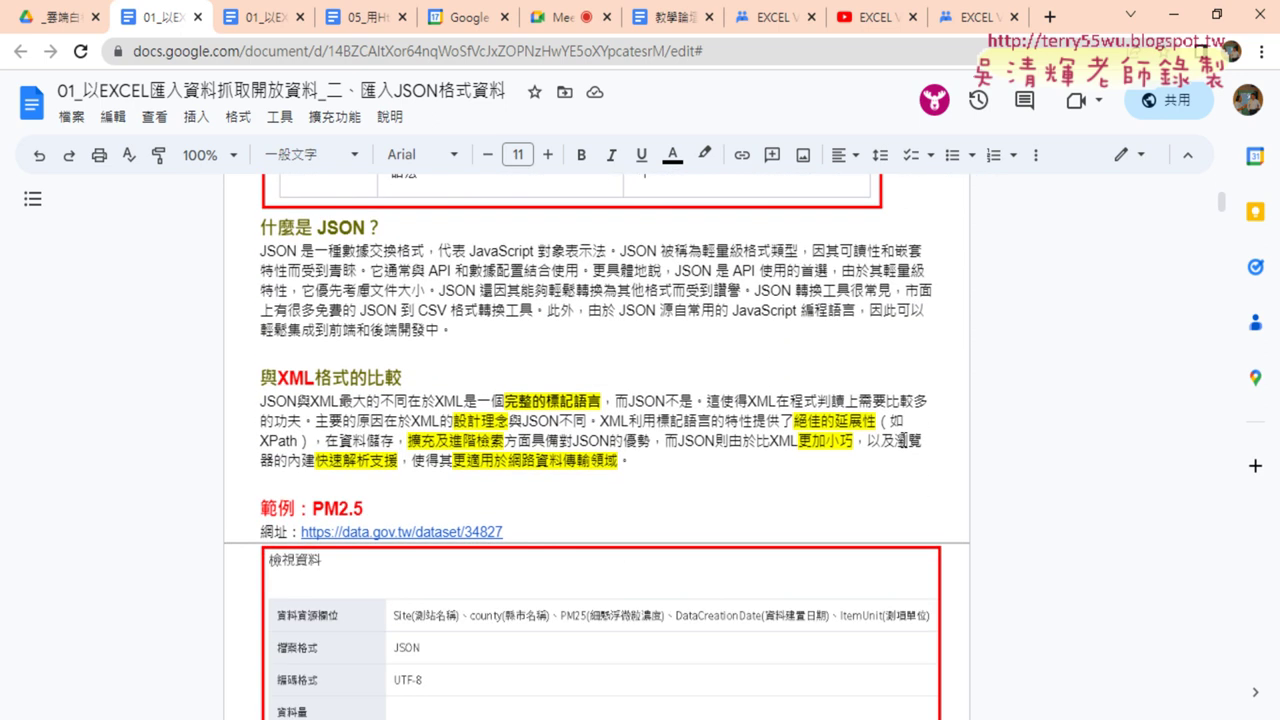
{"action": "scroll", "coordinate": [882, 430], "scroll_direction": "up", "scroll_amount": 1}
{"action": "scroll", "coordinate": [664, 328], "scroll_direction": "down", "scroll_amount": 3}
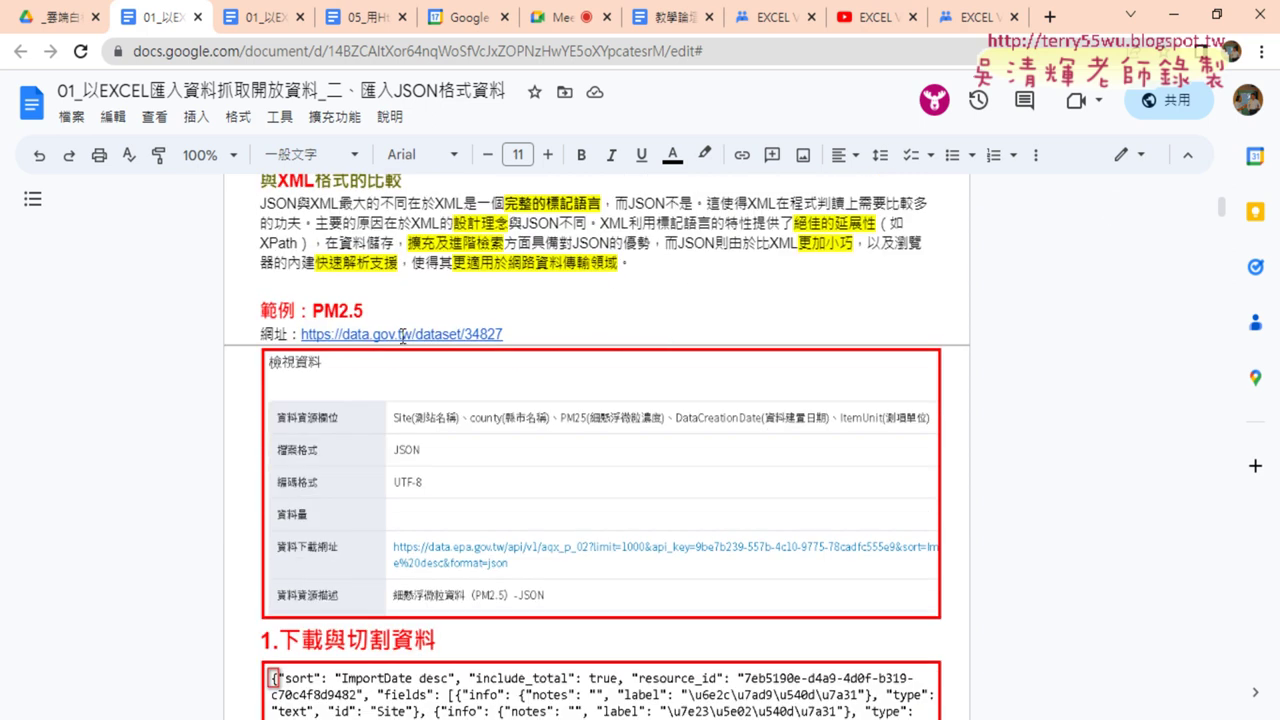
{"action": "left_click_drag", "start_coordinate": [313, 311], "coordinate": [363, 311]}
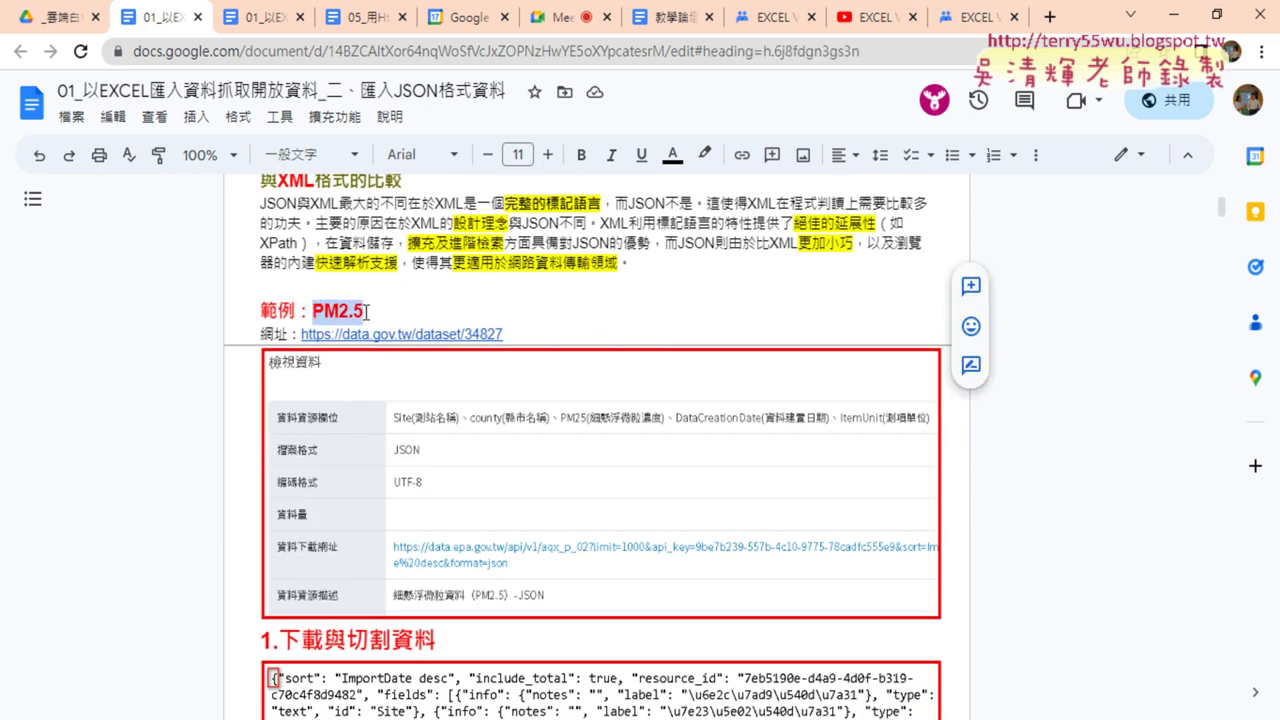
{"action": "left_click", "coordinate": [433, 334]}
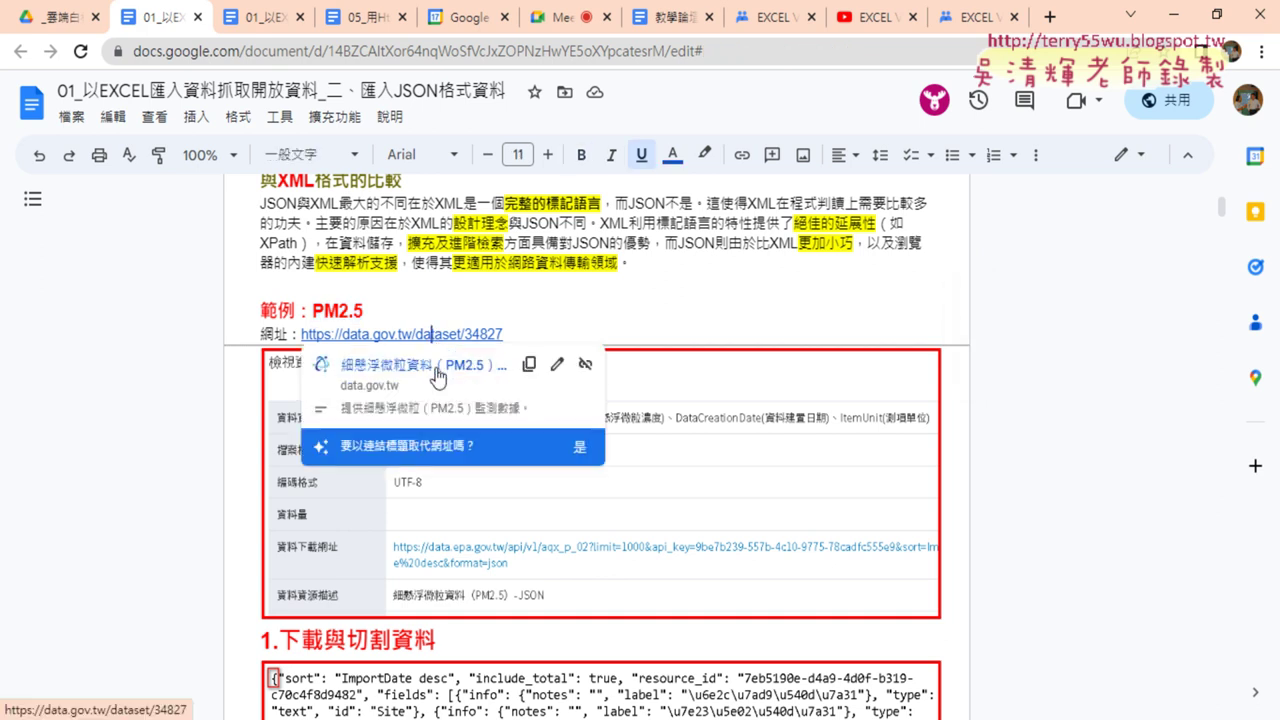
Open the PM2.5 dataset page on data.gov.tw and highlight PM2.5 in its title.
{"action": "left_click", "coordinate": [437, 366]}
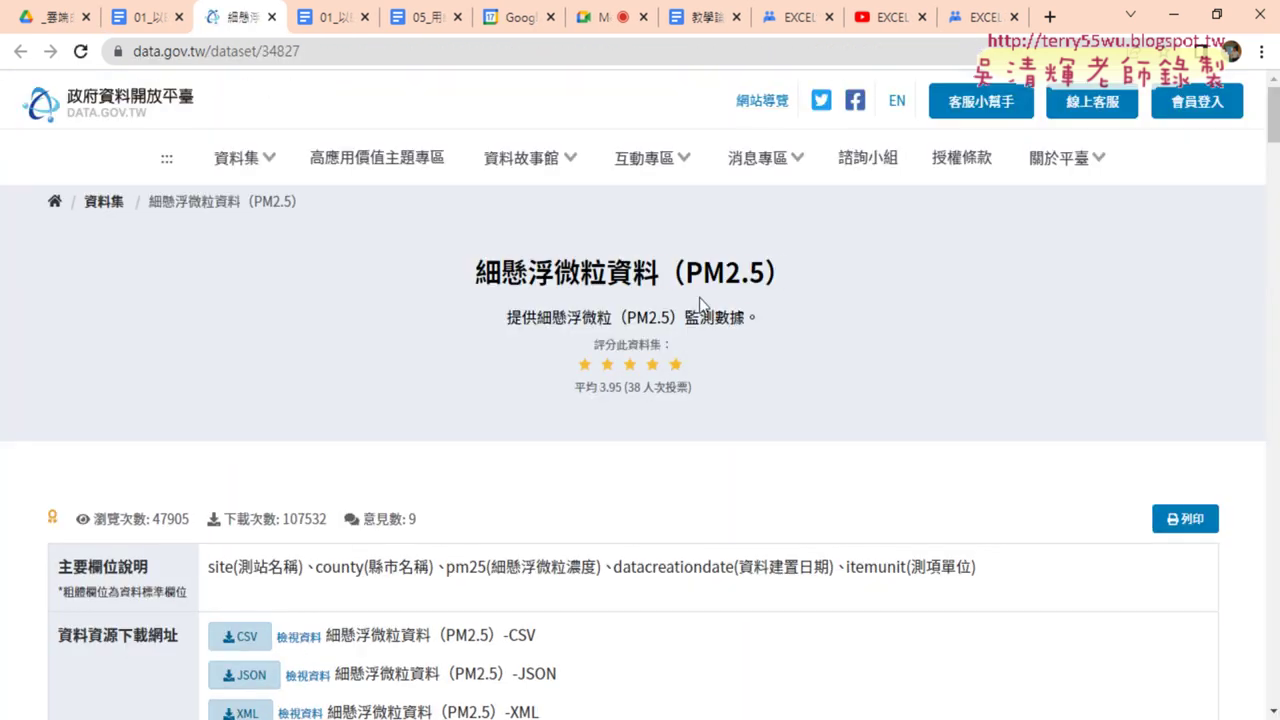
{"action": "left_click_drag", "start_coordinate": [478, 274], "coordinate": [766, 274]}
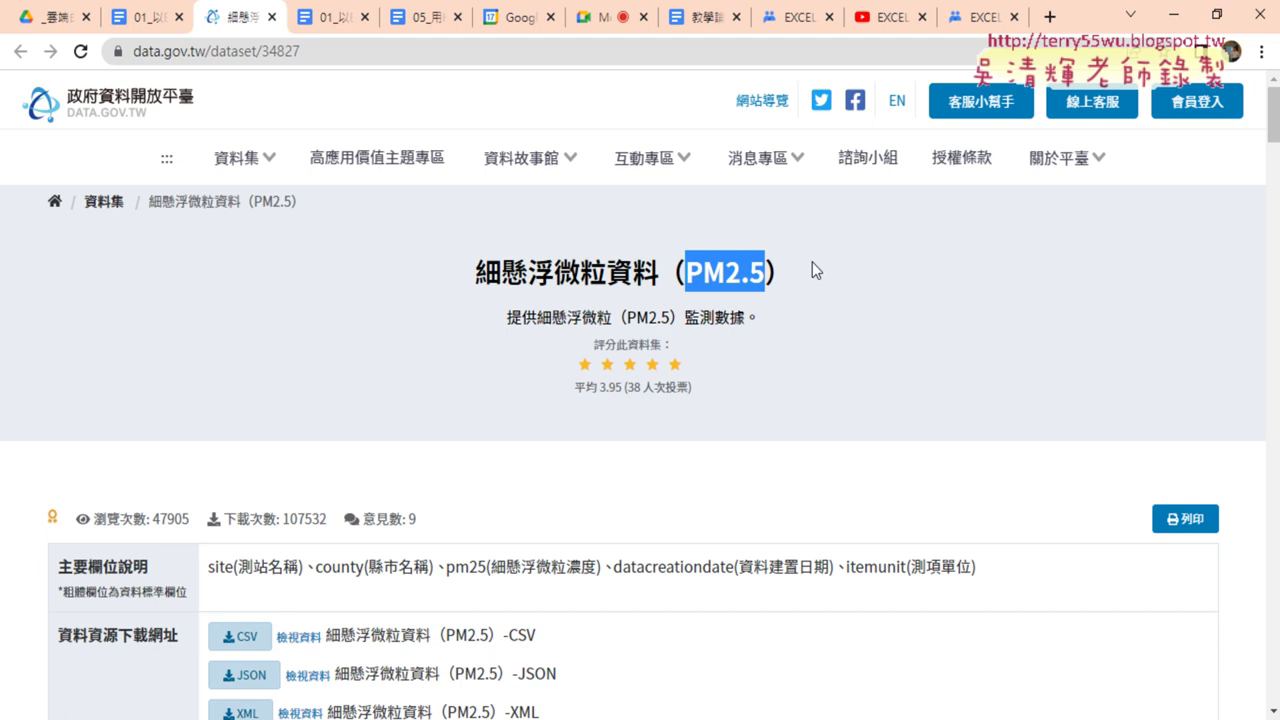
{"action": "scroll", "coordinate": [797, 308], "scroll_direction": "down", "scroll_amount": 3}
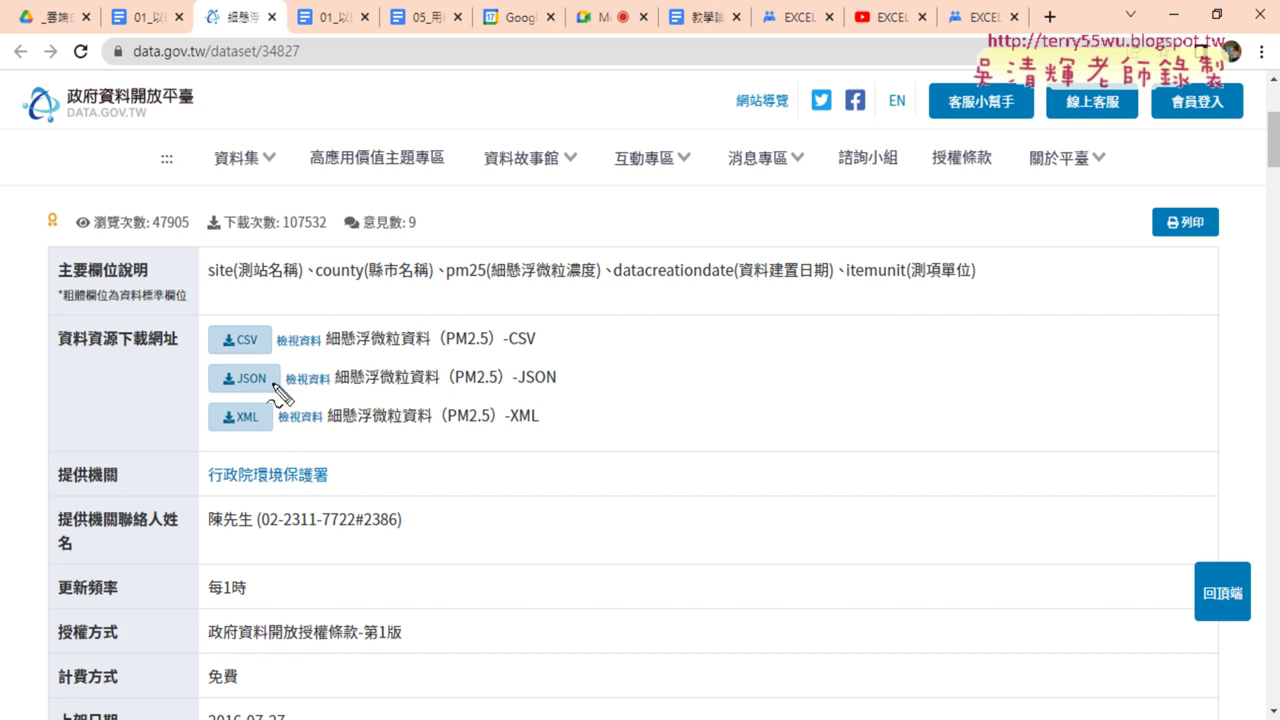
Mark the CSV and JSON download options in red, then erase the marks.
{"action": "left_click_drag", "start_coordinate": [198, 324], "coordinate": [225, 316]}
{"action": "left_click_drag", "start_coordinate": [333, 400], "coordinate": [343, 378]}
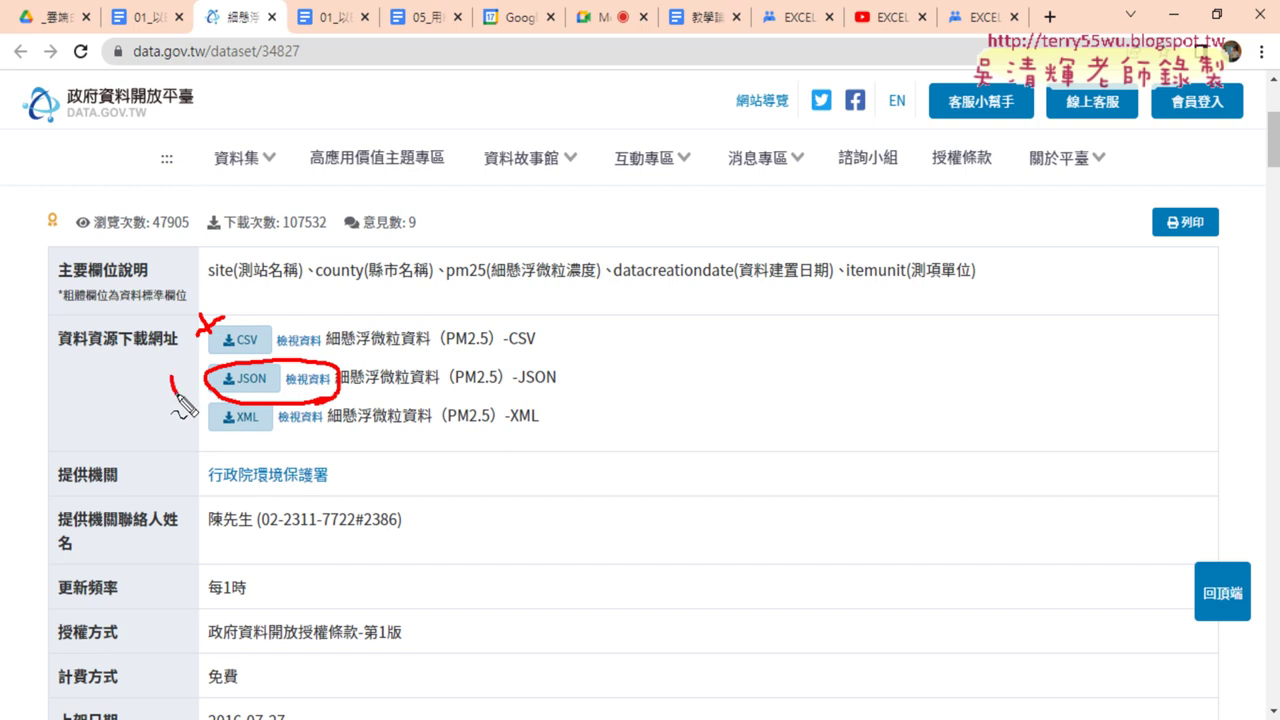
{"action": "left_click_drag", "start_coordinate": [171, 385], "coordinate": [225, 362]}
{"action": "key", "text": "Escape"}
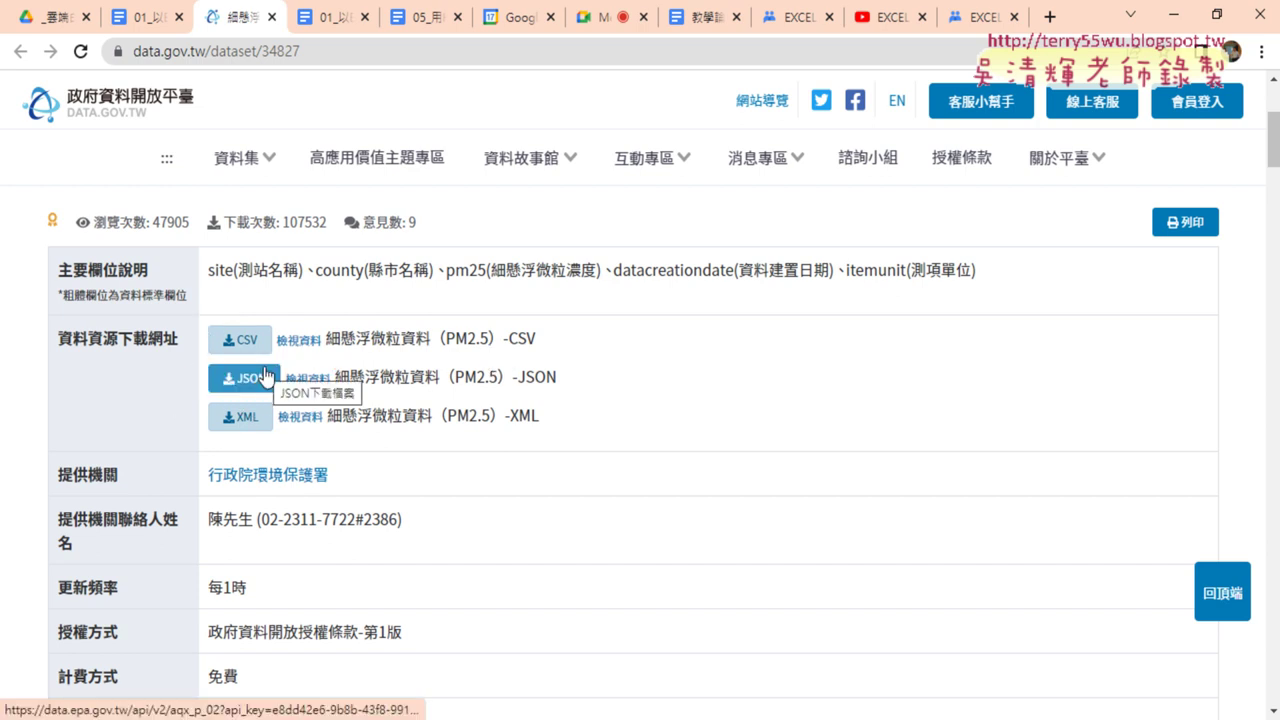
Review the JSON resource details (UTF-8, data fields, JSON format) and open its download URL.
{"action": "left_click", "coordinate": [306, 380]}
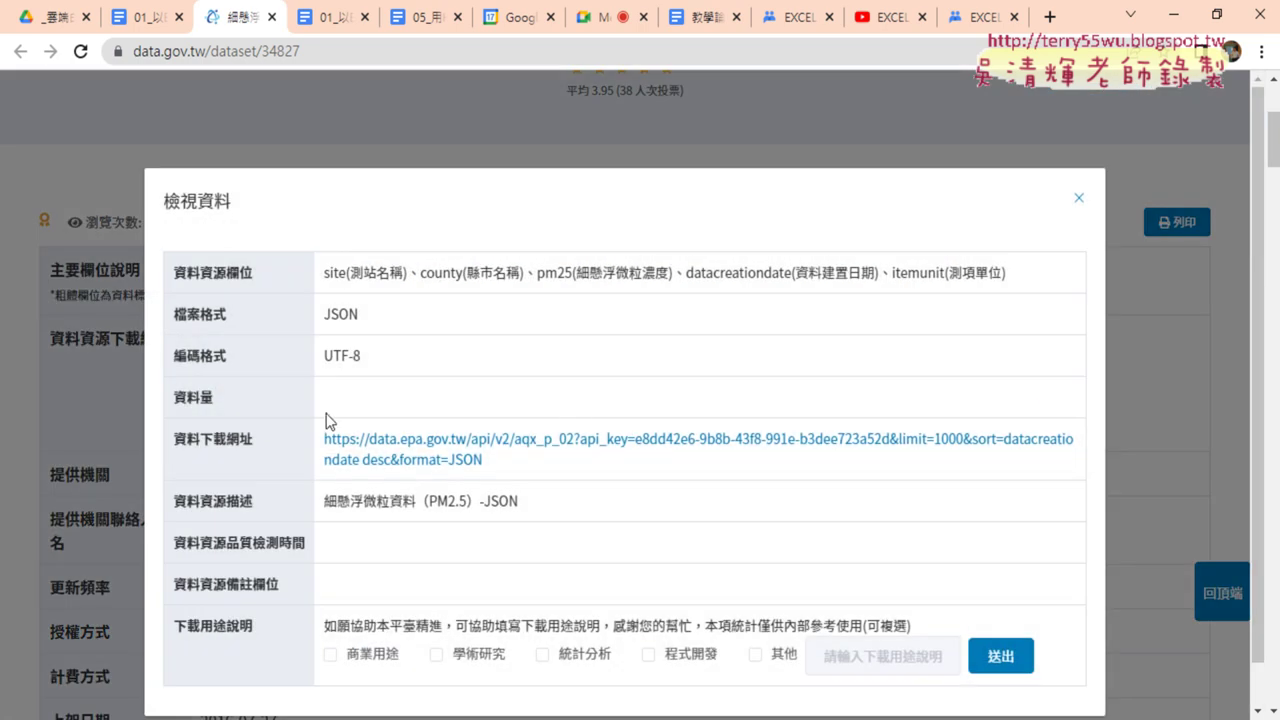
{"action": "left_click_drag", "start_coordinate": [376, 356], "coordinate": [322, 356]}
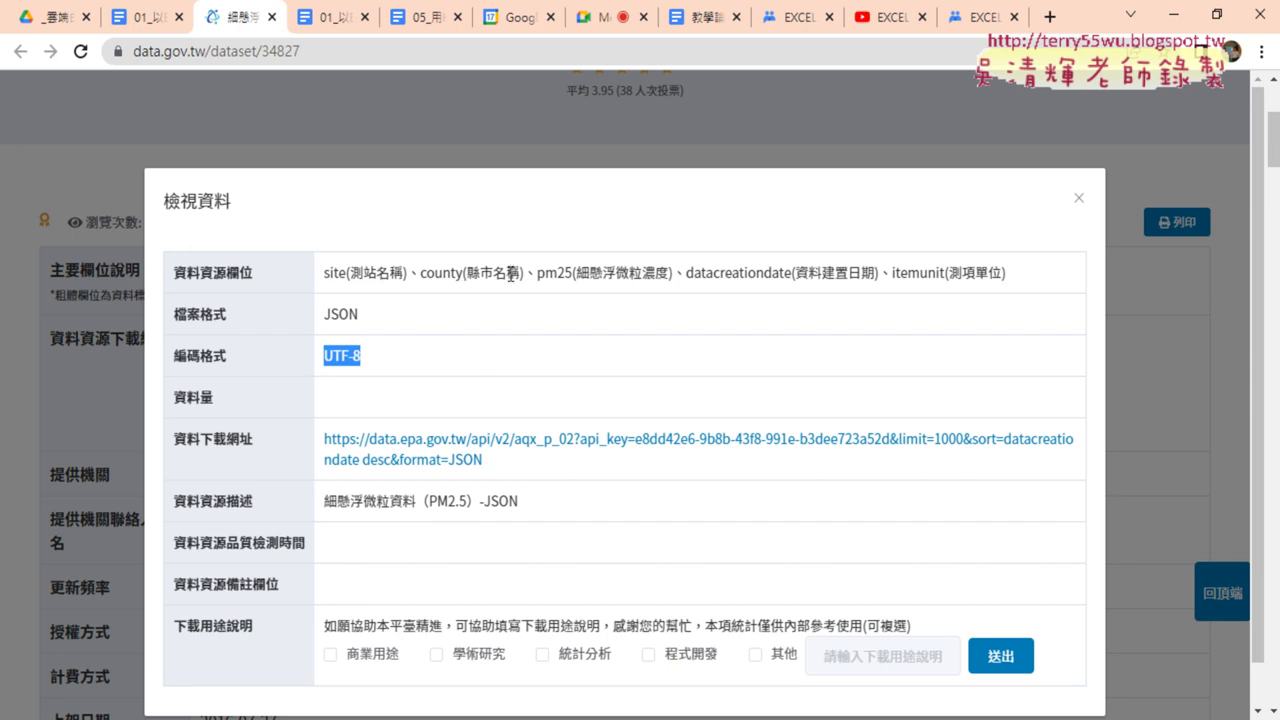
{"action": "left_click_drag", "start_coordinate": [1014, 282], "coordinate": [184, 268]}
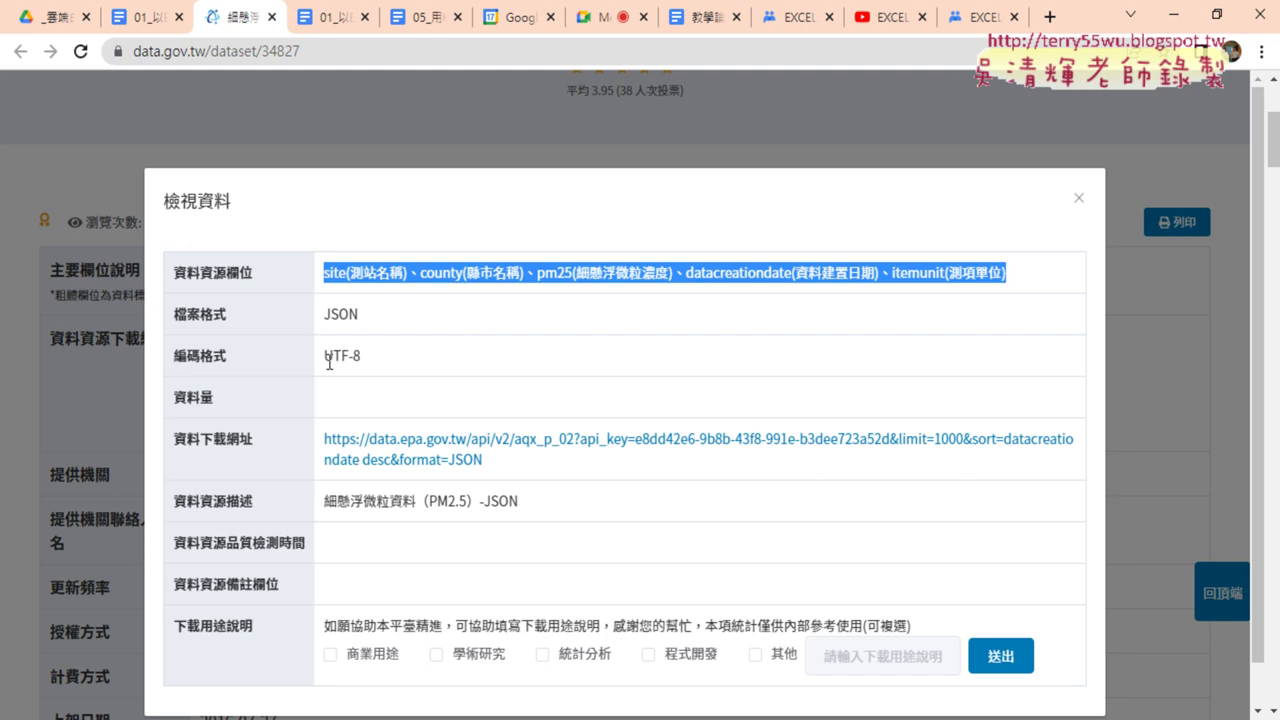
{"action": "left_click_drag", "start_coordinate": [372, 318], "coordinate": [178, 315]}
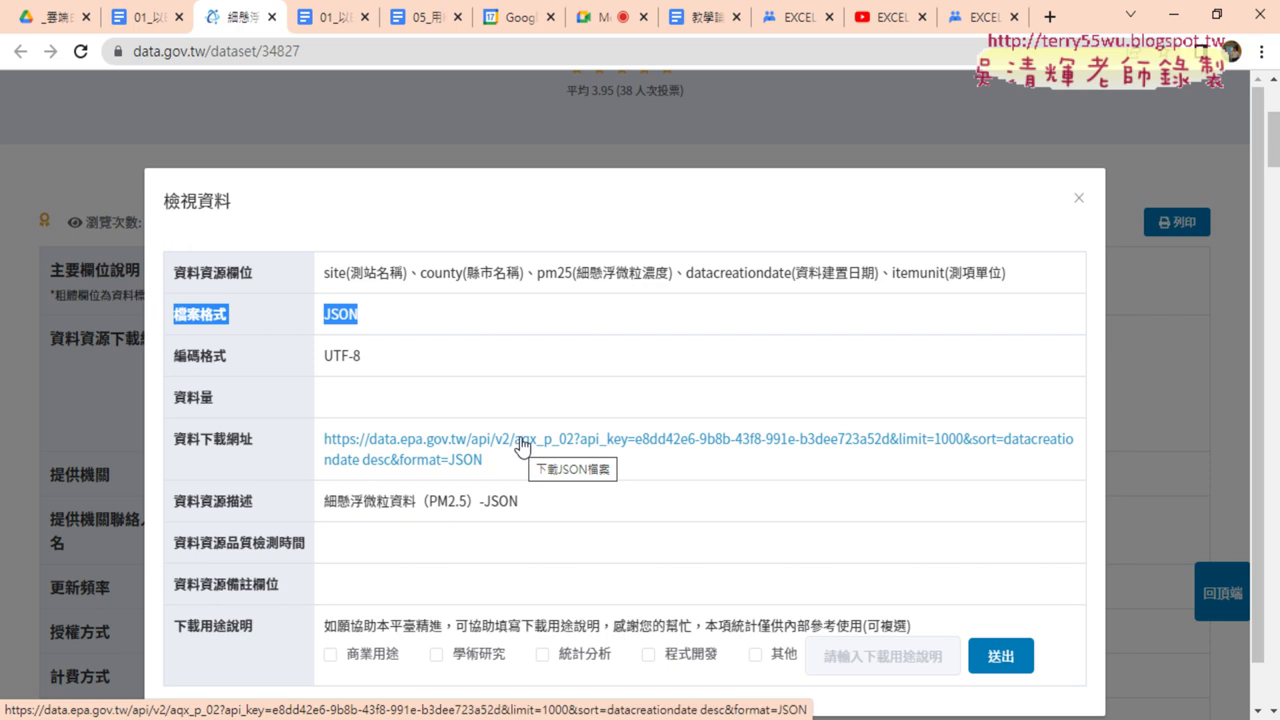
{"action": "left_click", "coordinate": [520, 445]}
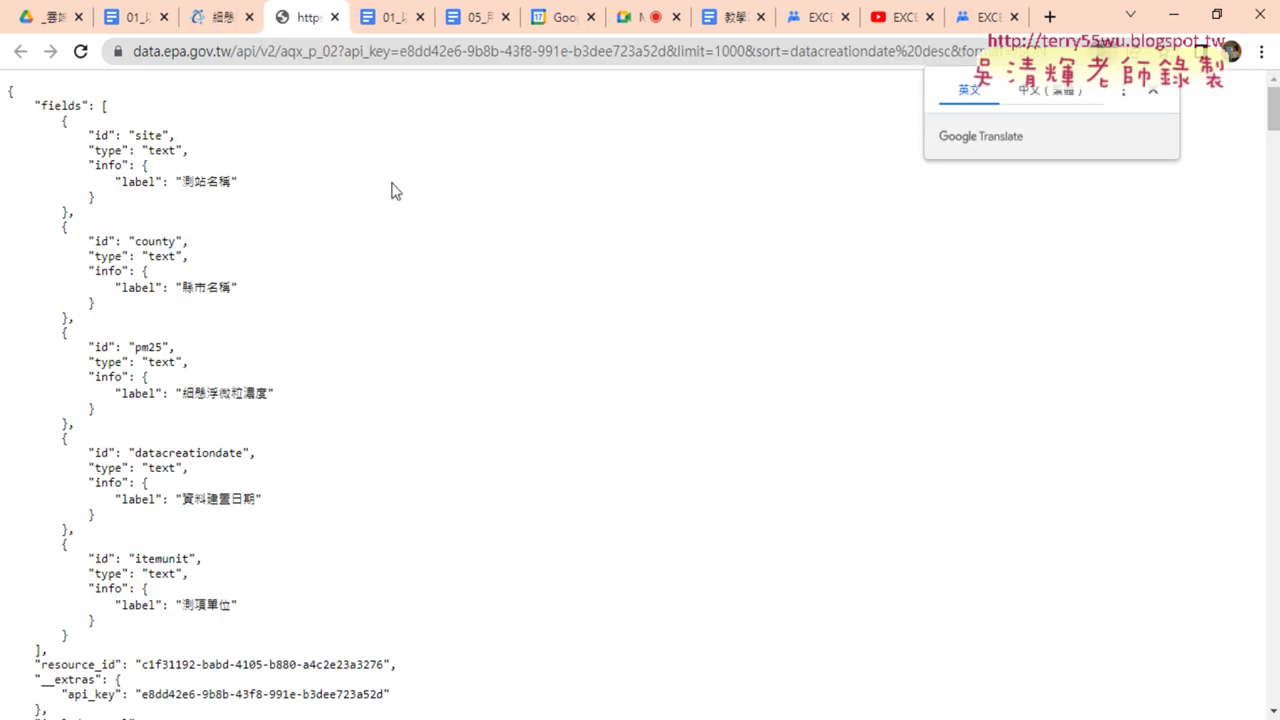
Dismiss the translation popup and scroll through the raw PM2.5 JSON response.
{"action": "left_click", "coordinate": [1155, 92]}
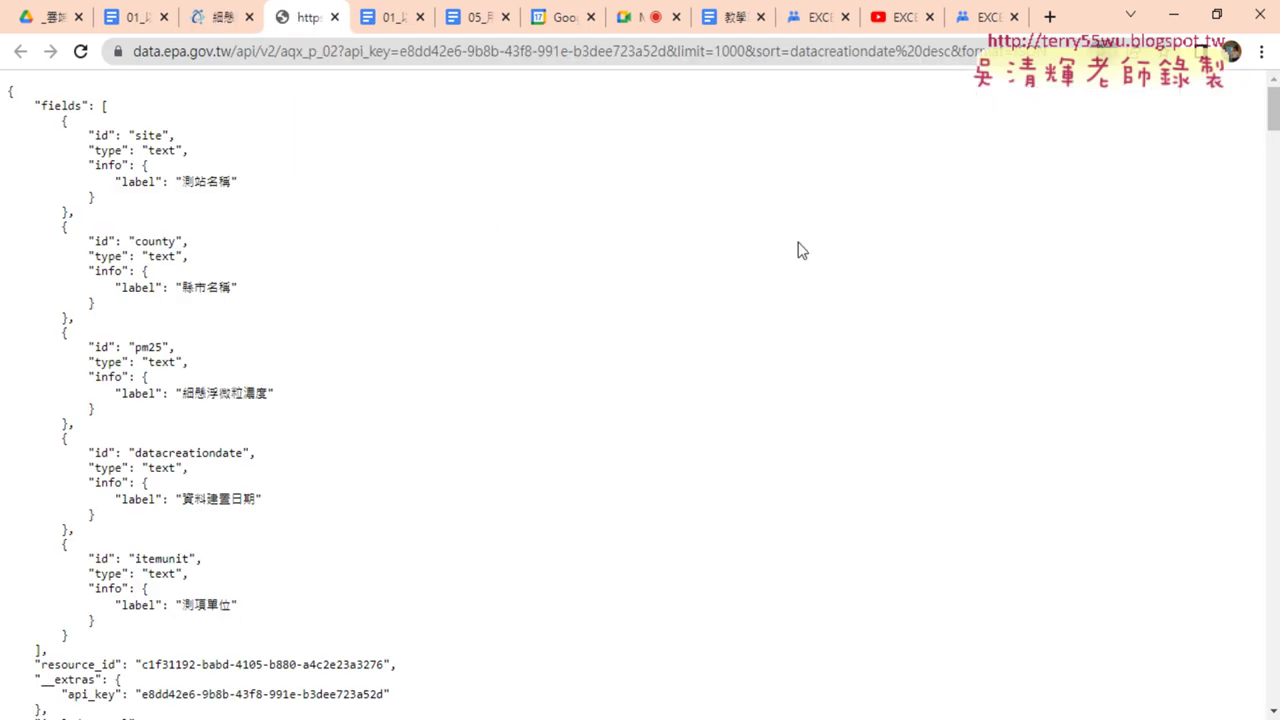
{"action": "scroll", "coordinate": [547, 322], "scroll_direction": "down", "scroll_amount": 5}
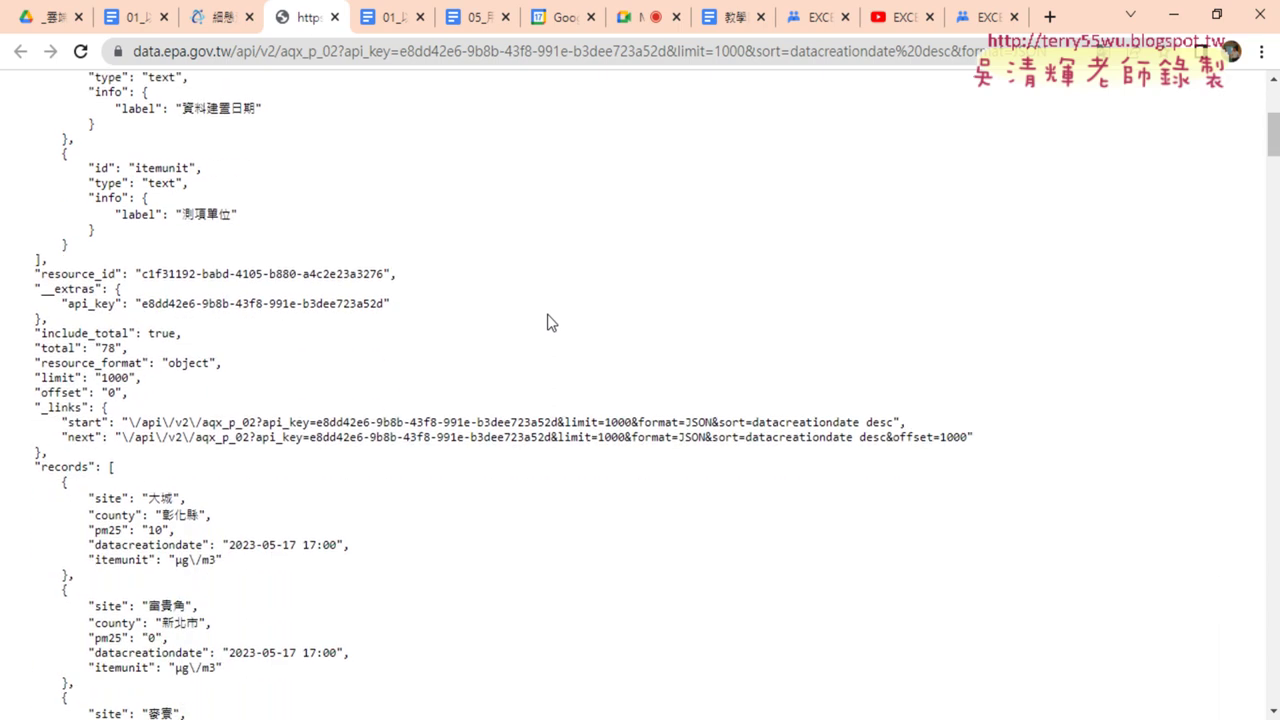
{"action": "scroll", "coordinate": [547, 322], "scroll_direction": "up", "scroll_amount": 4}
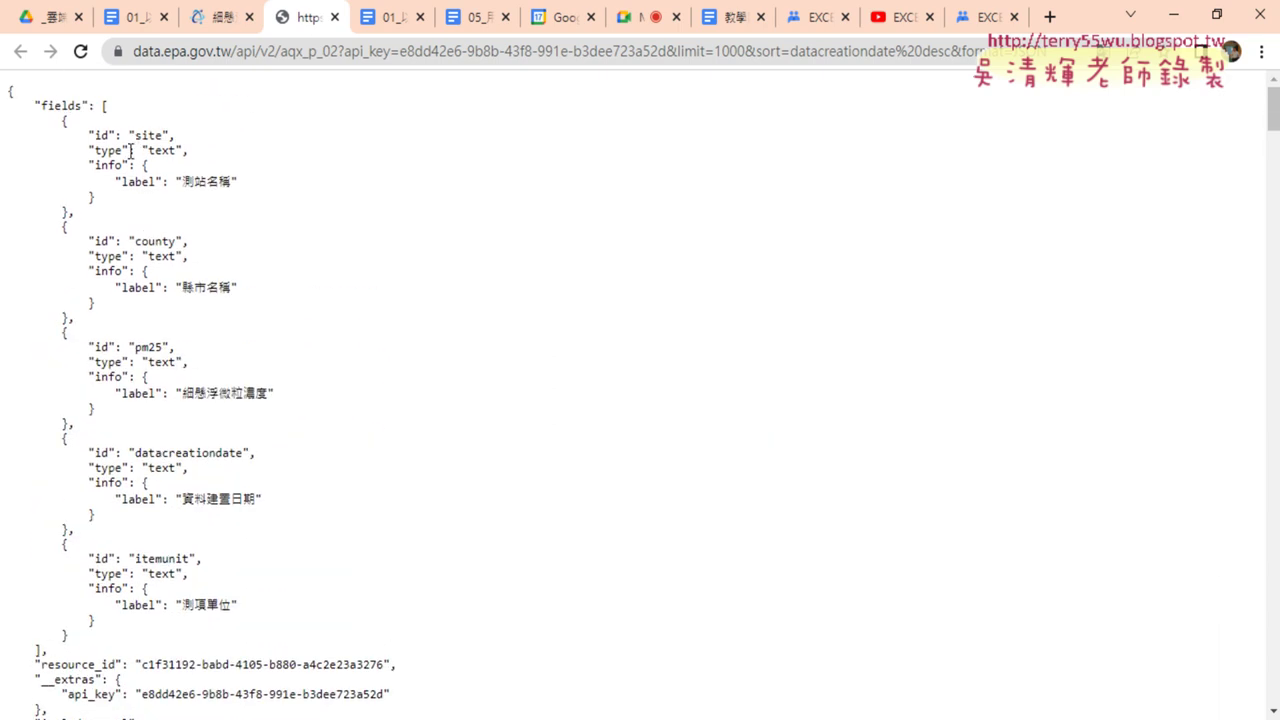
{"action": "scroll", "coordinate": [235, 216], "scroll_direction": "down", "scroll_amount": 2}
{"action": "scroll", "coordinate": [251, 214], "scroll_direction": "down", "scroll_amount": 3}
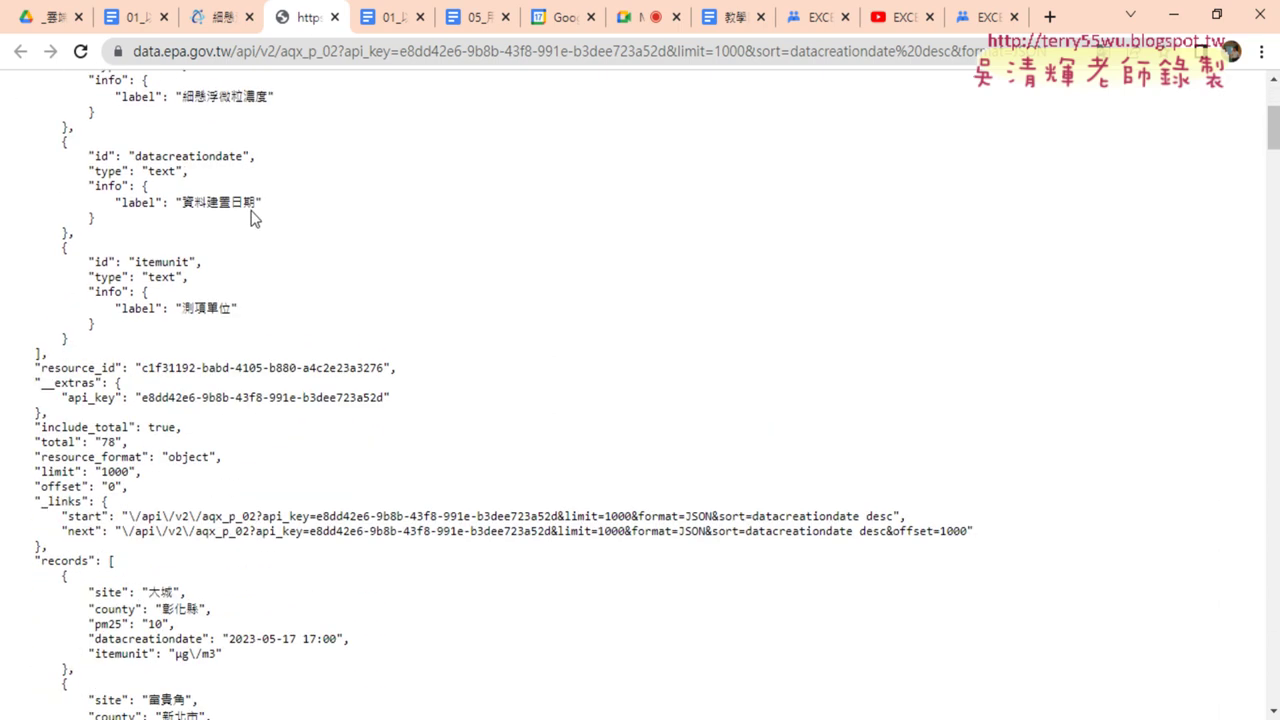
{"action": "scroll", "coordinate": [251, 214], "scroll_direction": "down", "scroll_amount": 2}
{"action": "scroll", "coordinate": [318, 219], "scroll_direction": "down", "scroll_amount": 1}
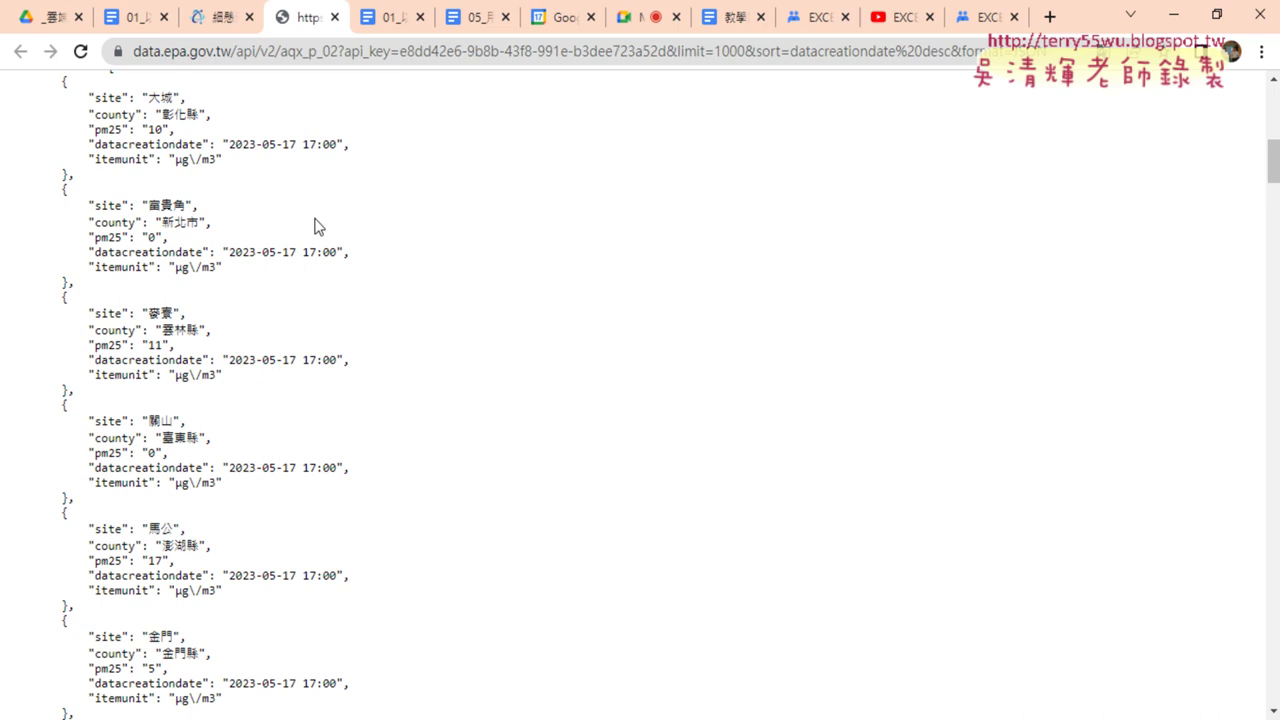
{"action": "scroll", "coordinate": [316, 226], "scroll_direction": "up", "scroll_amount": 2}
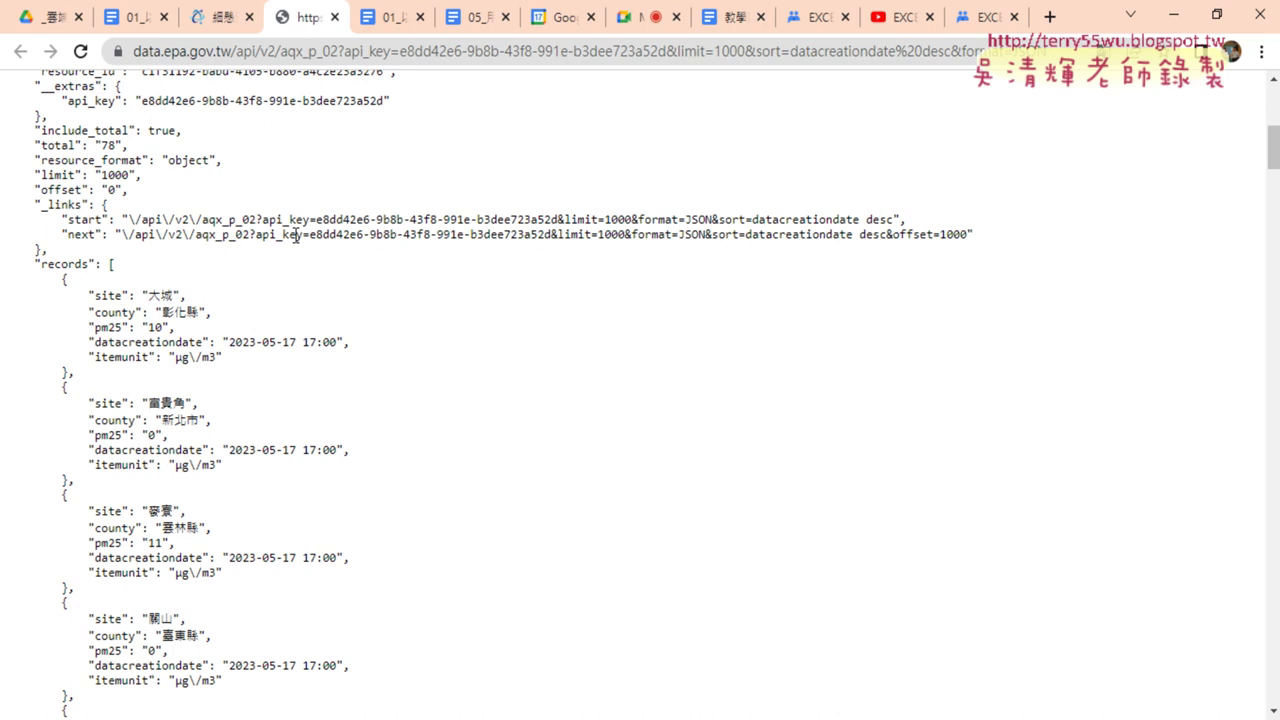
{"action": "scroll", "coordinate": [296, 236], "scroll_direction": "up", "scroll_amount": 1}
{"action": "scroll", "coordinate": [296, 236], "scroll_direction": "up", "scroll_amount": 5}
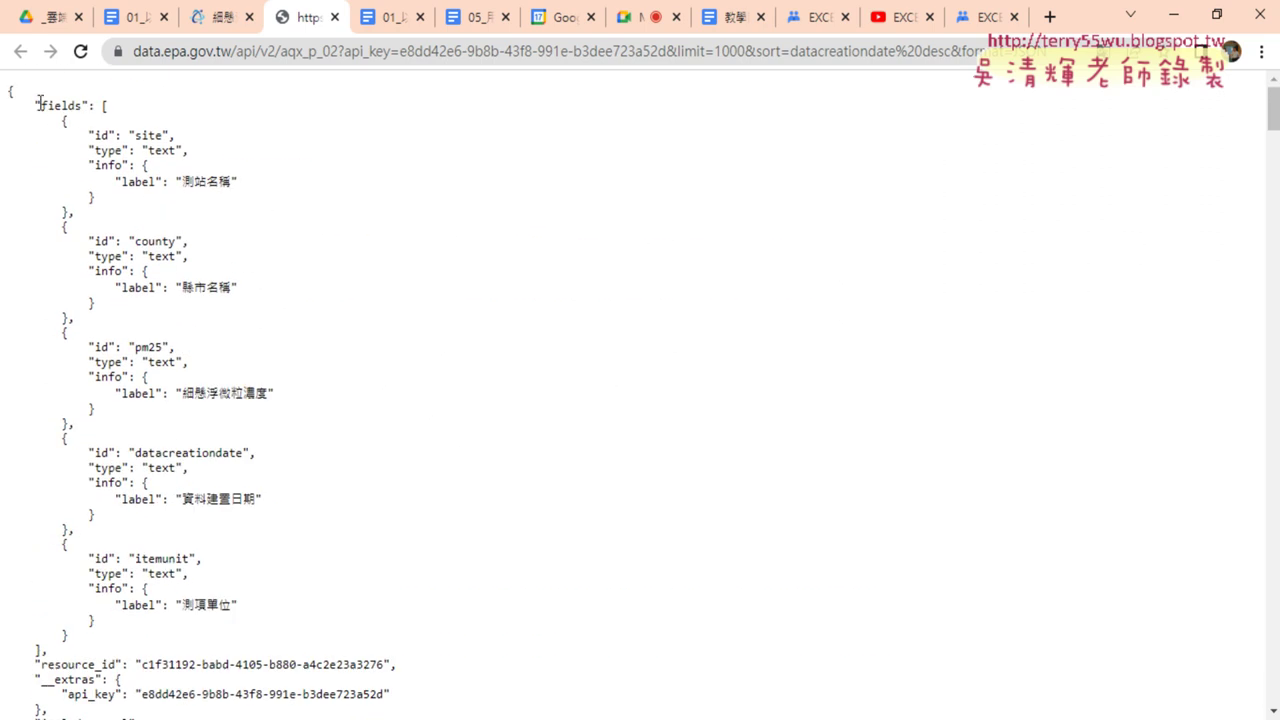
Highlight the fields key and its opening bracket, then scroll on through the records.
{"action": "left_click_drag", "start_coordinate": [39, 103], "coordinate": [12, 90]}
{"action": "left_click", "coordinate": [42, 105]}
{"action": "left_click_drag", "start_coordinate": [100, 105], "coordinate": [108, 108]}
{"action": "left_click_drag", "start_coordinate": [30, 105], "coordinate": [101, 105]}
{"action": "scroll", "coordinate": [186, 165], "scroll_direction": "down", "scroll_amount": 3}
{"action": "scroll", "coordinate": [319, 225], "scroll_direction": "down", "scroll_amount": 1}
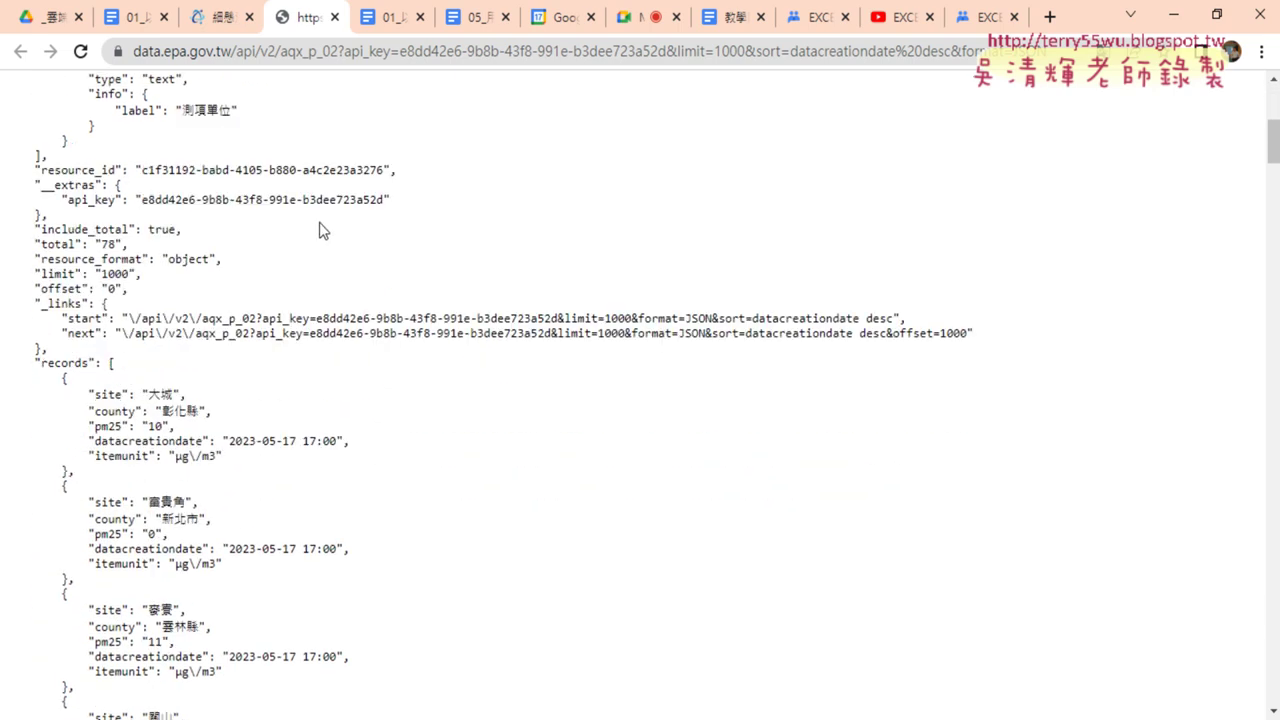
{"action": "scroll", "coordinate": [312, 236], "scroll_direction": "down", "scroll_amount": 2}
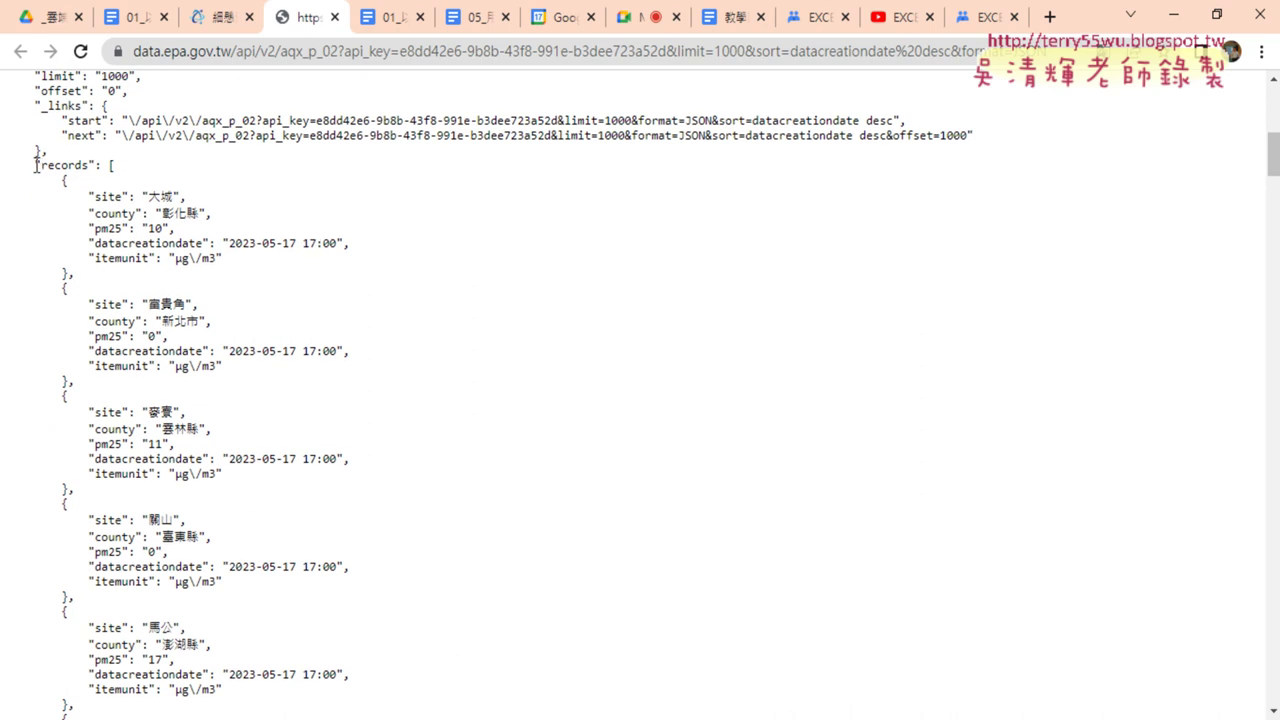
Highlight the records key and then the whole first record block.
{"action": "left_click_drag", "start_coordinate": [36, 165], "coordinate": [116, 172]}
{"action": "left_click", "coordinate": [147, 181]}
{"action": "left_click_drag", "start_coordinate": [63, 180], "coordinate": [68, 273]}
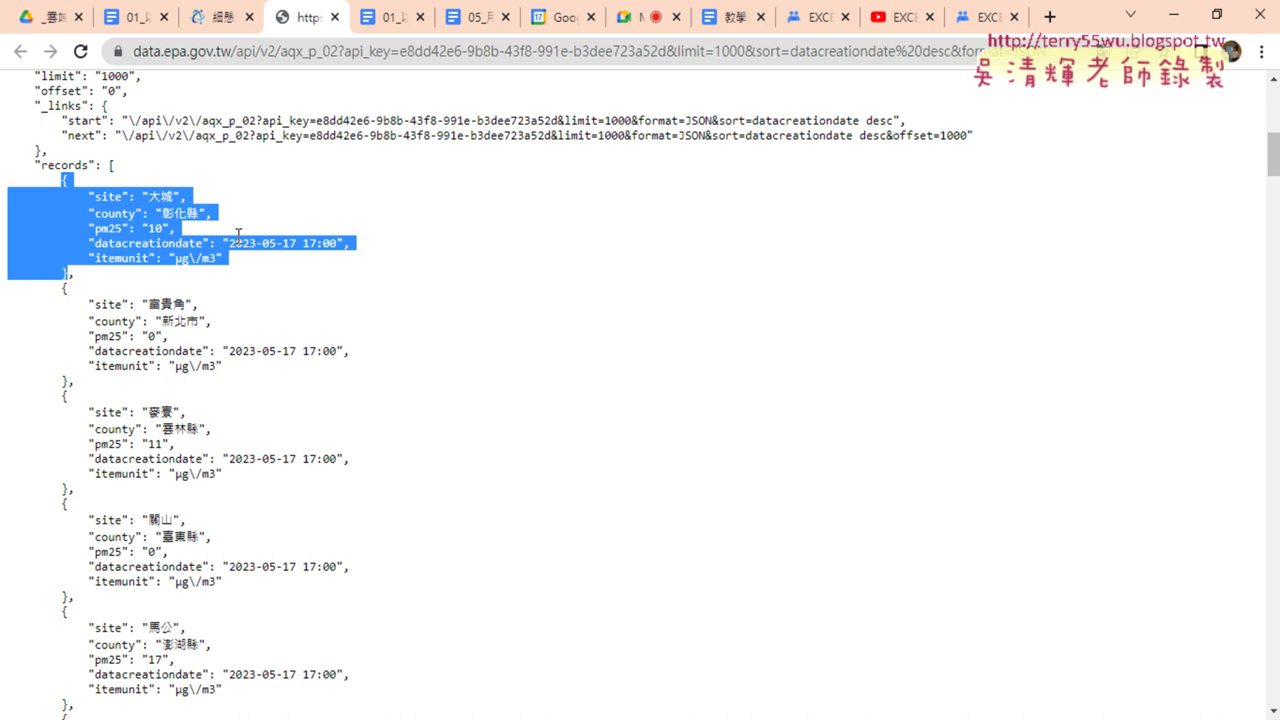
{"action": "left_click", "coordinate": [128, 200]}
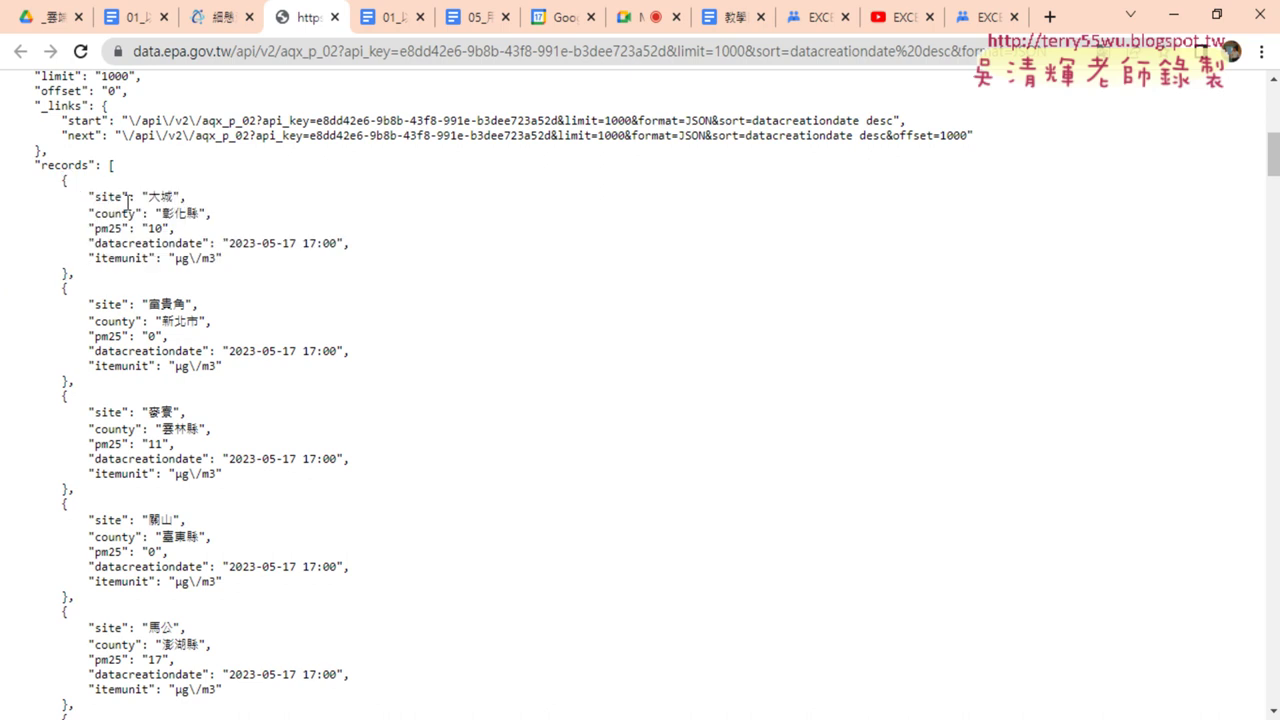
Highlight the first record's site value 大城, its site key, and its closing brace.
{"action": "left_click_drag", "start_coordinate": [88, 196], "coordinate": [139, 199]}
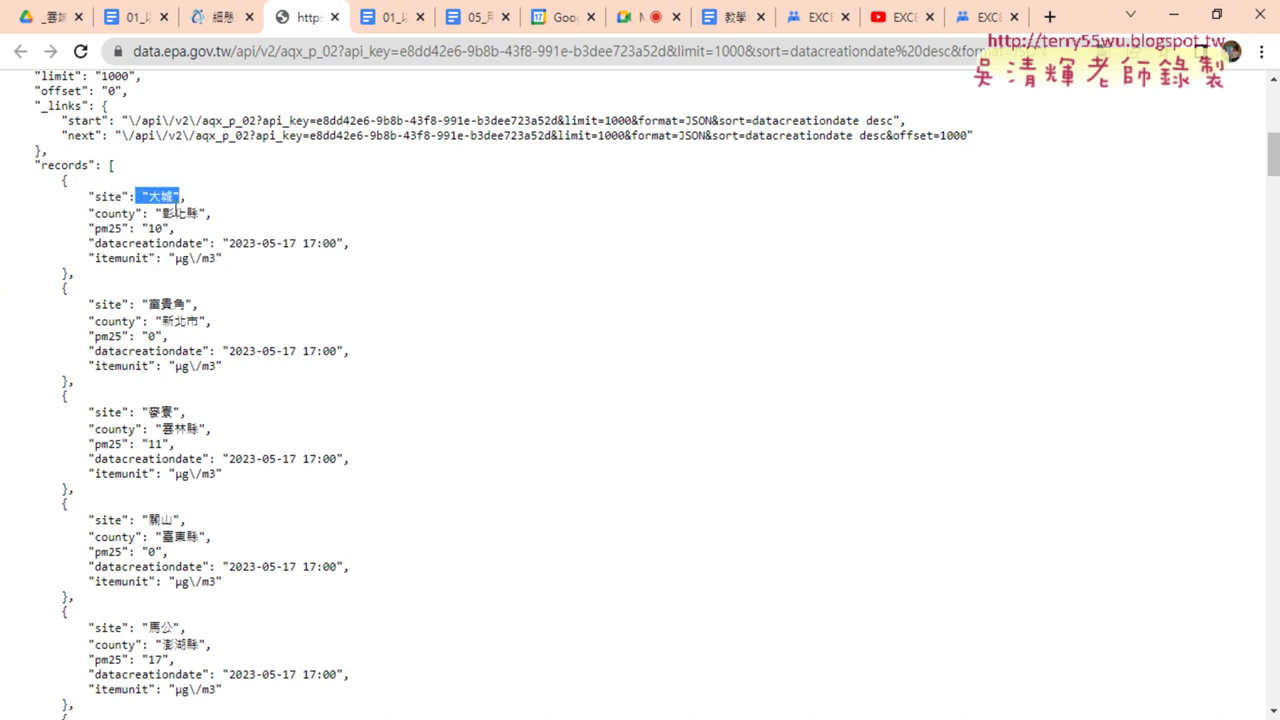
{"action": "left_click", "coordinate": [106, 198]}
{"action": "left_click_drag", "start_coordinate": [88, 197], "coordinate": [182, 197]}
{"action": "left_click_drag", "start_coordinate": [78, 274], "coordinate": [66, 274]}
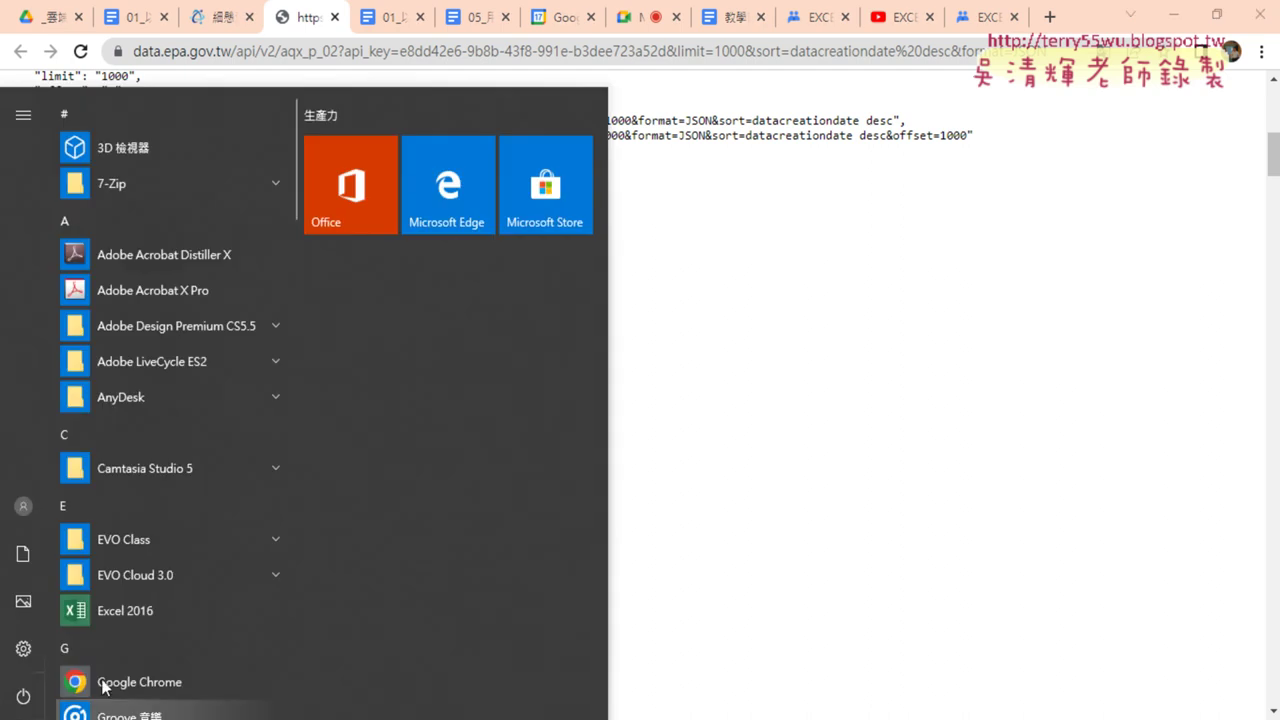
Launch Excel 2016, create a blank workbook, and inspect the Data tab's From Other Sources list.
{"action": "left_click", "coordinate": [112, 612]}
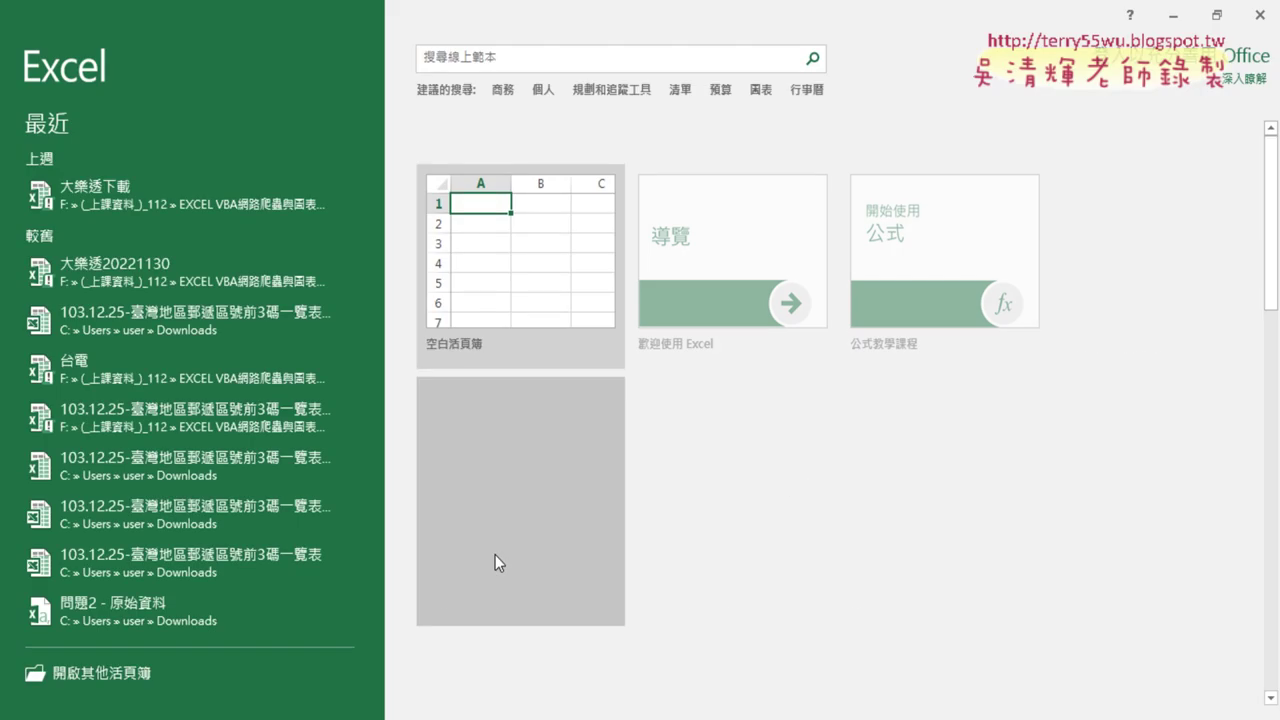
{"action": "left_click", "coordinate": [524, 290]}
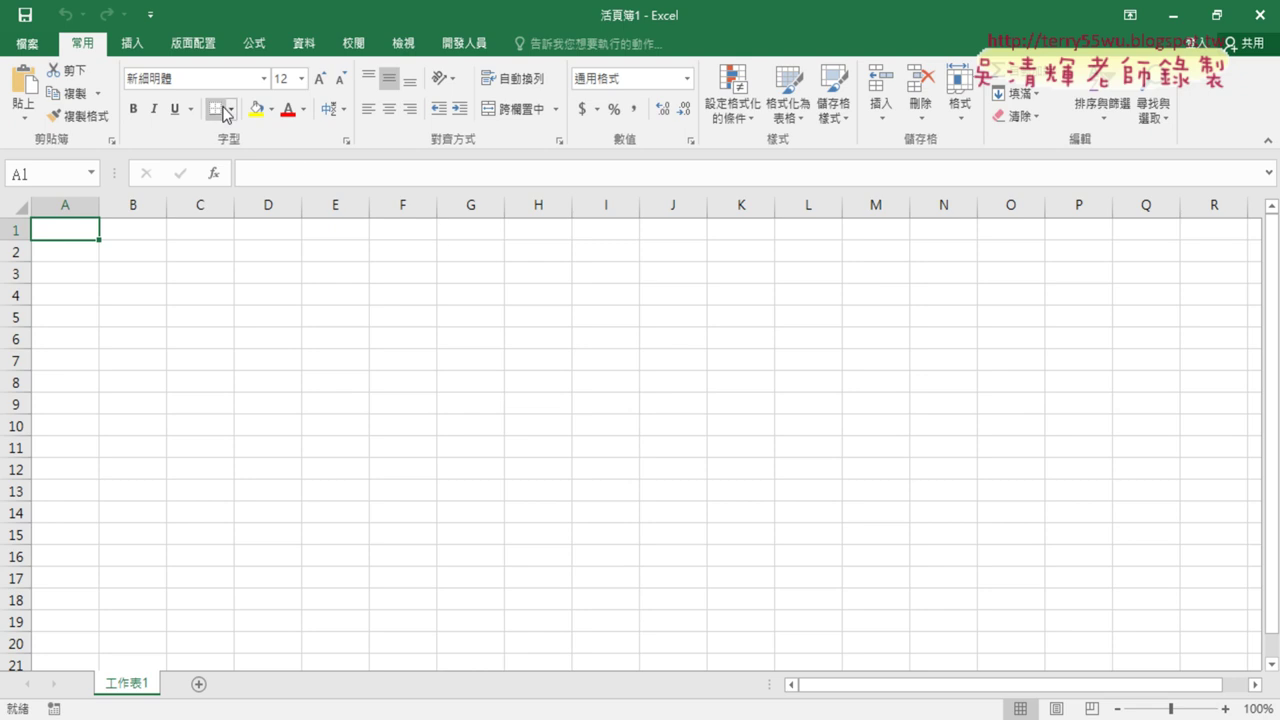
{"action": "left_click", "coordinate": [304, 43]}
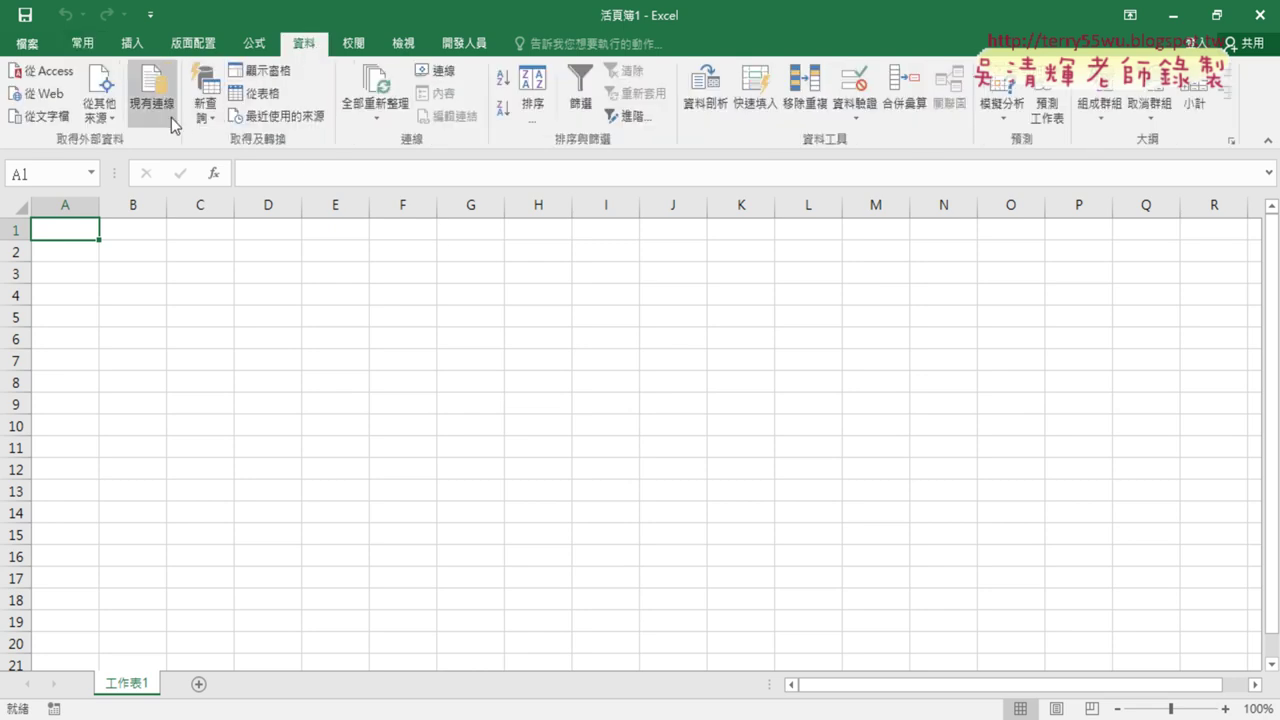
{"action": "left_click", "coordinate": [108, 119]}
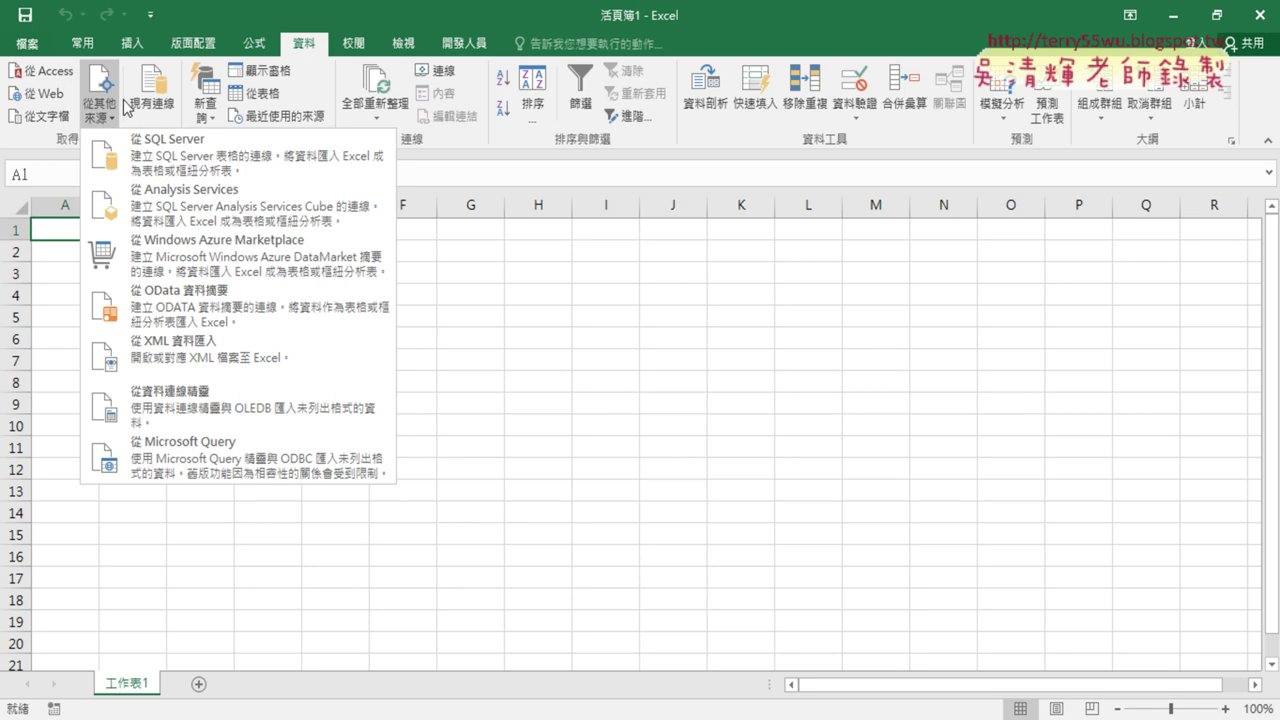
{"action": "left_click", "coordinate": [470, 120]}
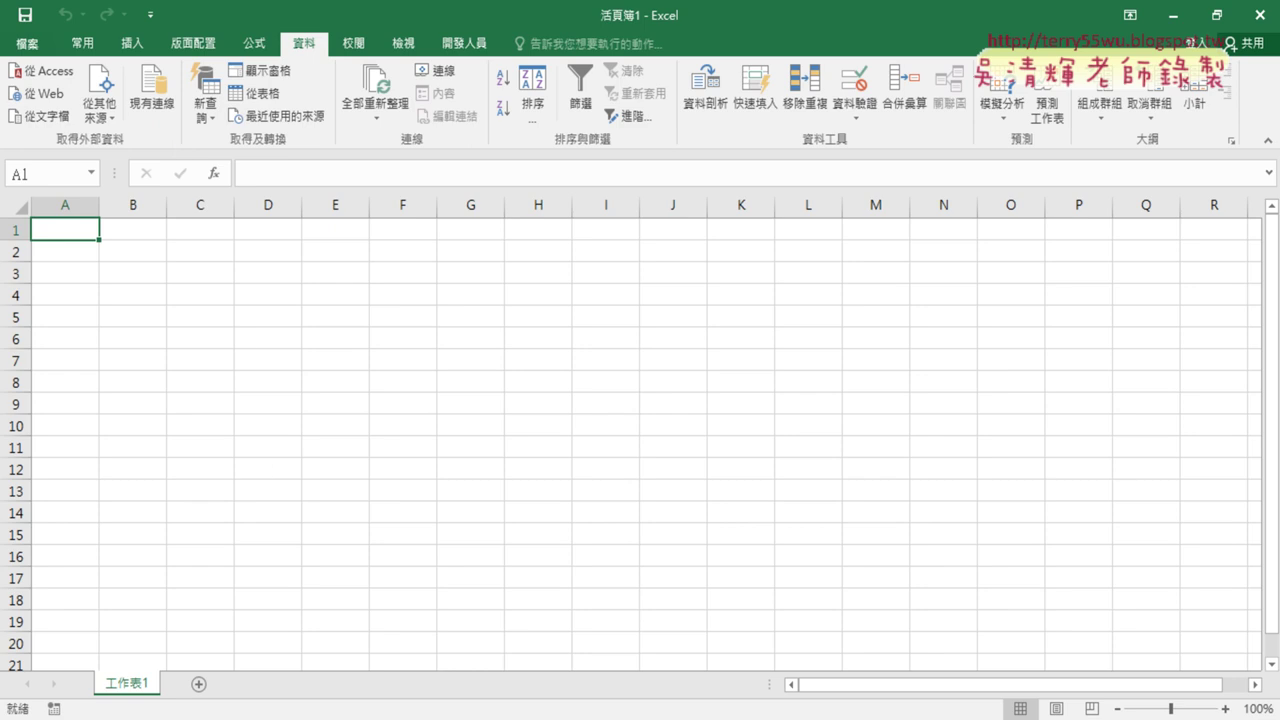
Close the JSON API tab and scroll further down the lesson document.
{"action": "key", "text": "alt+Tab"}
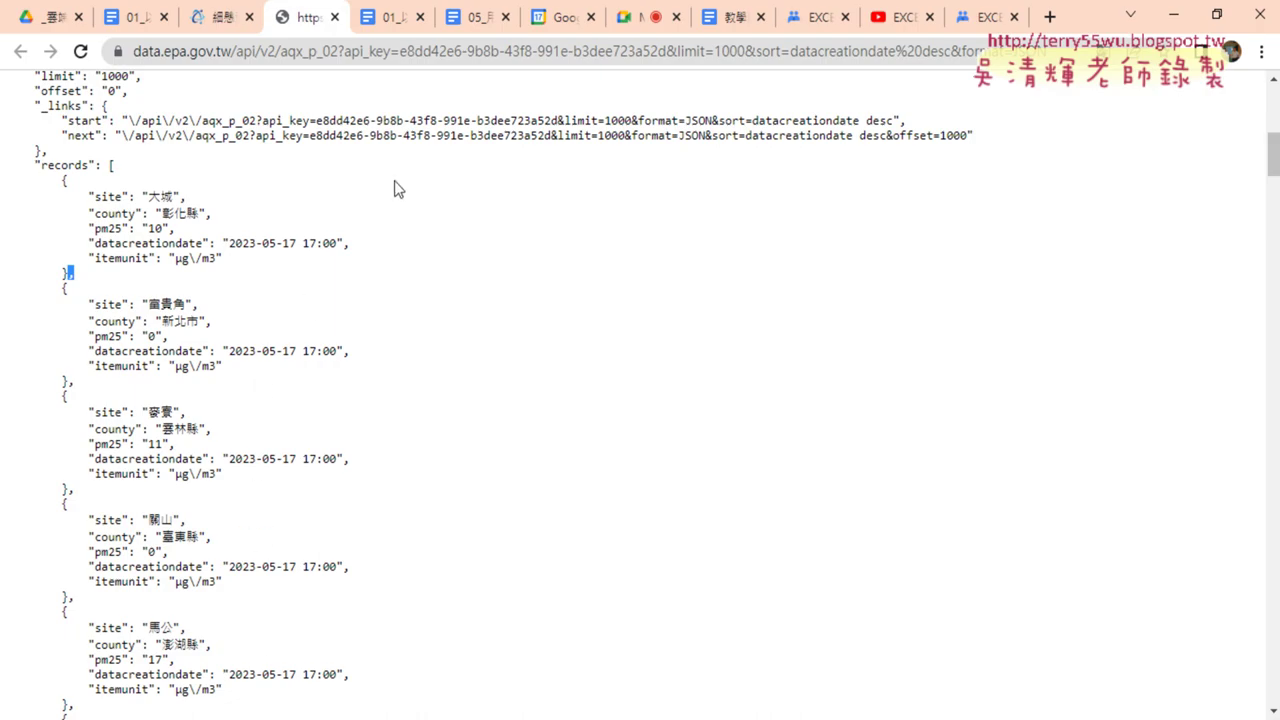
{"action": "left_click", "coordinate": [334, 17]}
{"action": "left_click", "coordinate": [140, 18]}
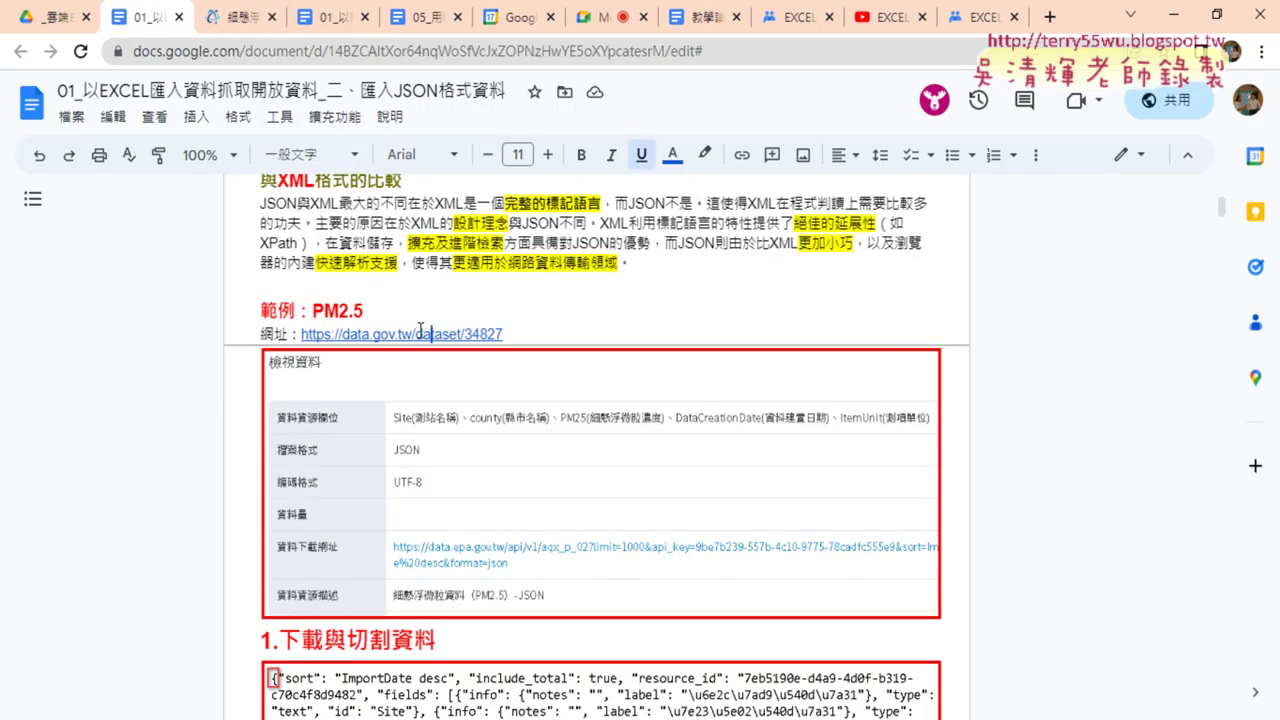
{"action": "scroll", "coordinate": [430, 335], "scroll_direction": "down", "scroll_amount": 3}
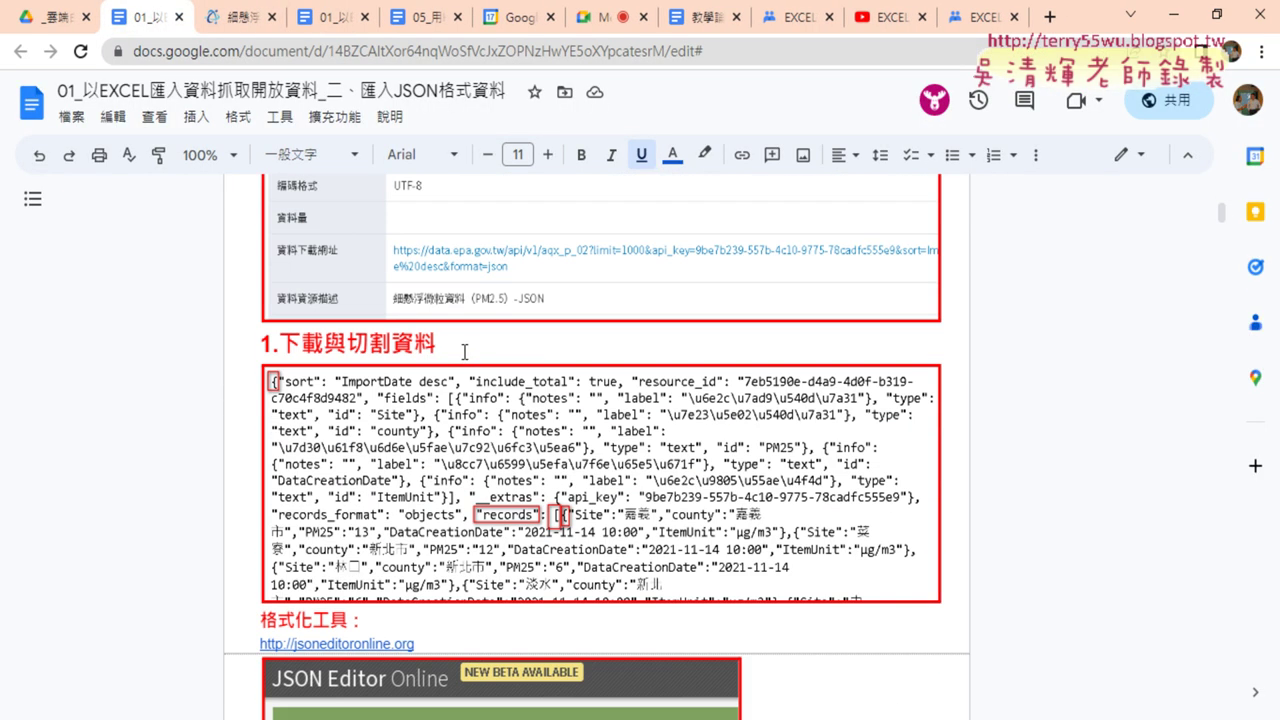
{"action": "scroll", "coordinate": [464, 352], "scroll_direction": "down", "scroll_amount": 1}
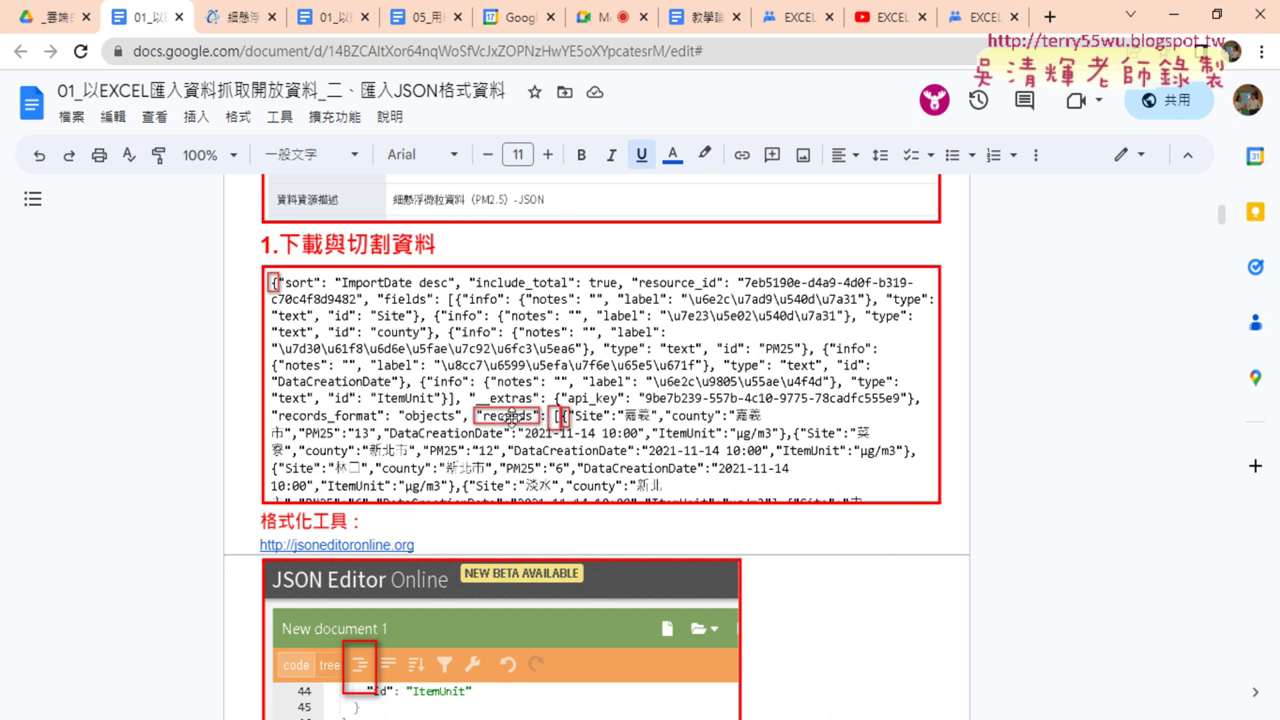
Reopen the PM2.5 JSON download URL from the dataset page in a new tab.
{"action": "left_click", "coordinate": [254, 22]}
{"action": "left_click", "coordinate": [548, 437]}
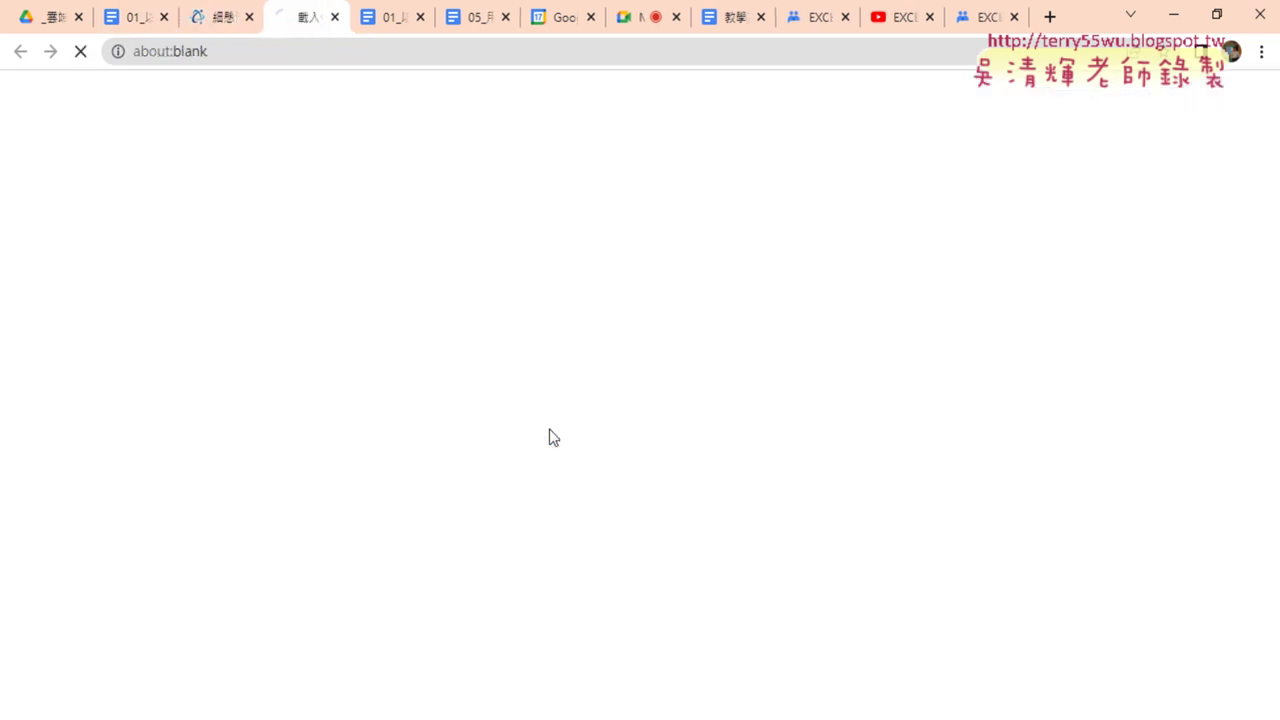
{"action": "scroll", "coordinate": [462, 405], "scroll_direction": "down", "scroll_amount": 4}
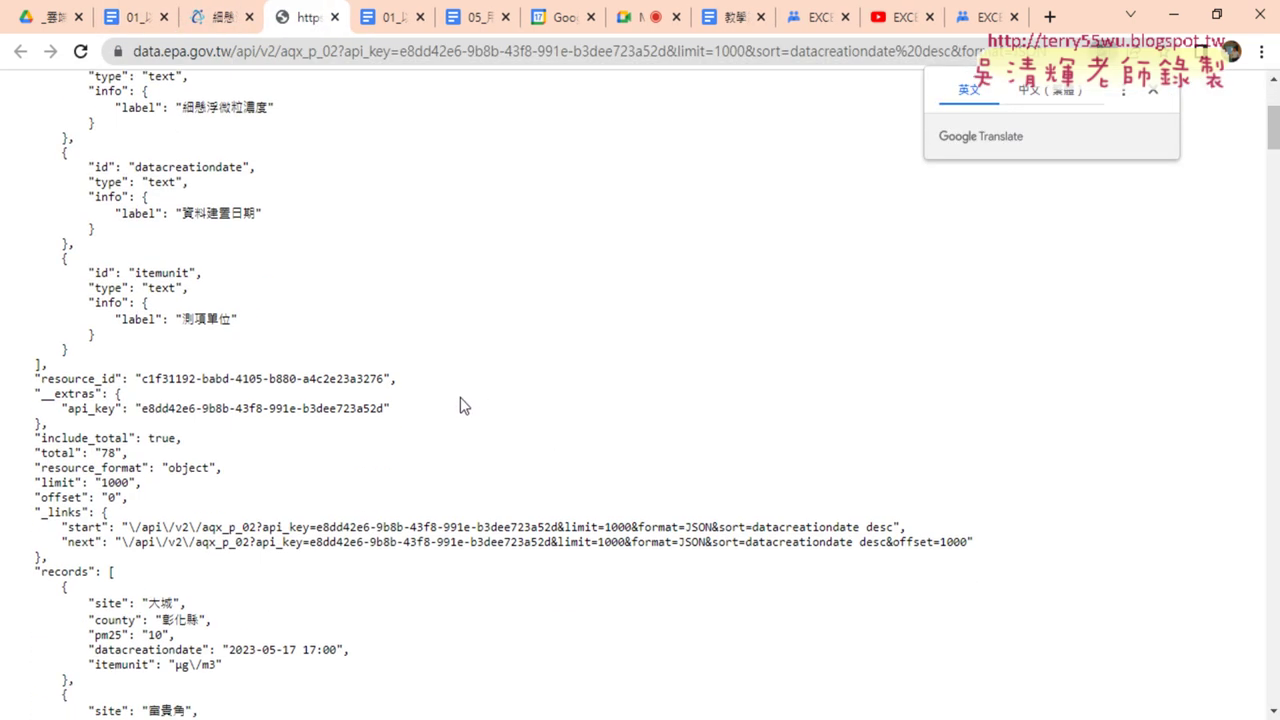
{"action": "scroll", "coordinate": [461, 399], "scroll_direction": "down", "scroll_amount": 1}
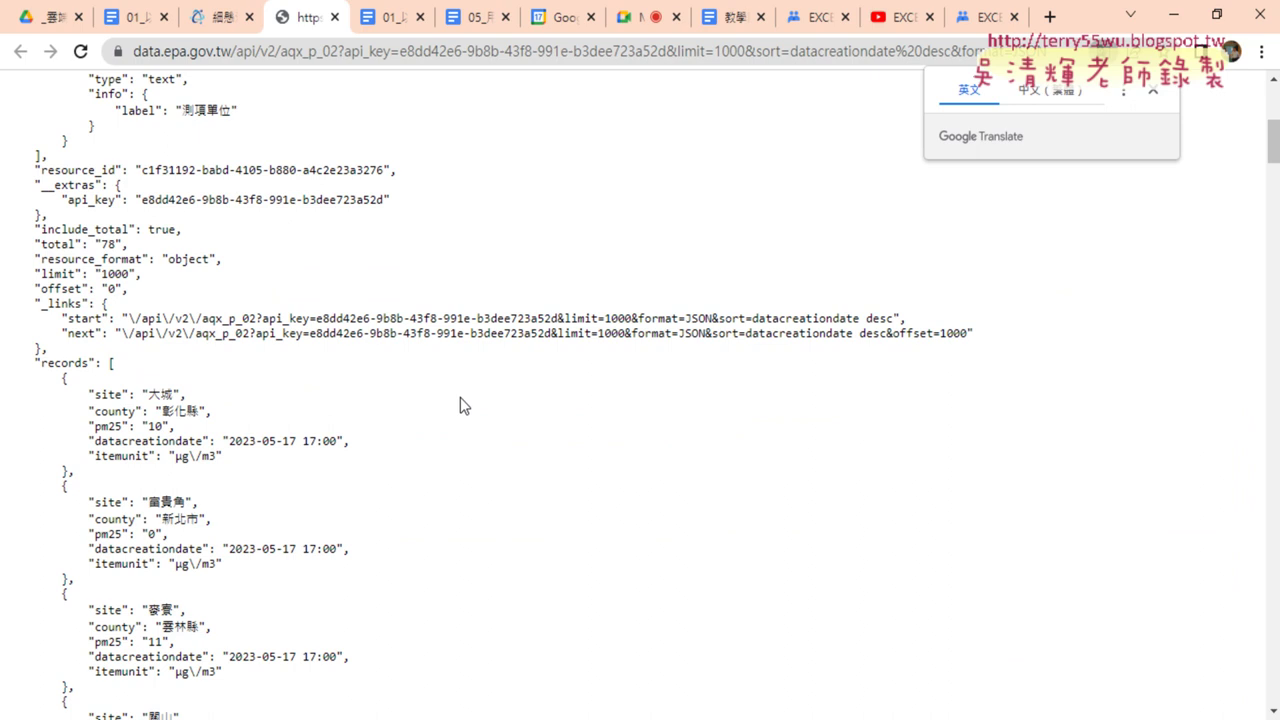
Back in the lesson, preview the jsoneditoronline.org link in the 格式化工具 section.
{"action": "left_click", "coordinate": [132, 18]}
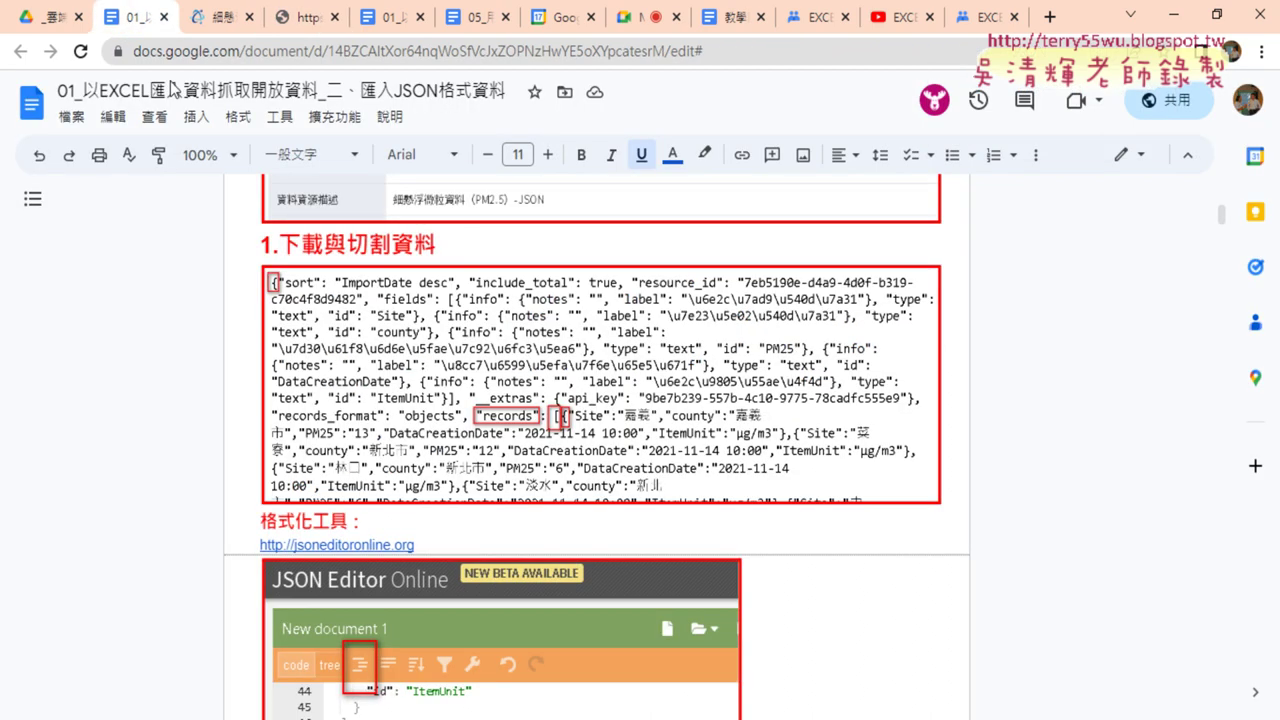
{"action": "scroll", "coordinate": [541, 398], "scroll_direction": "down", "scroll_amount": 2}
{"action": "scroll", "coordinate": [541, 398], "scroll_direction": "down", "scroll_amount": 1}
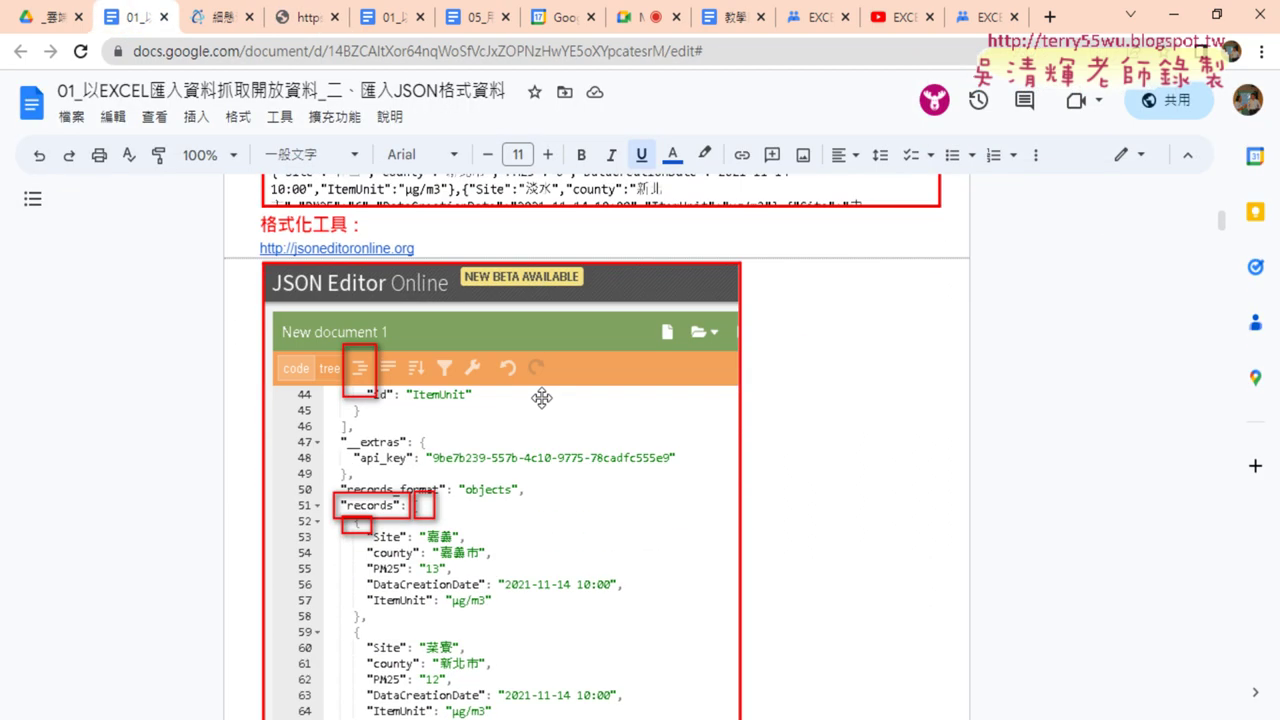
{"action": "scroll", "coordinate": [541, 398], "scroll_direction": "up", "scroll_amount": 1}
{"action": "left_click", "coordinate": [327, 347]}
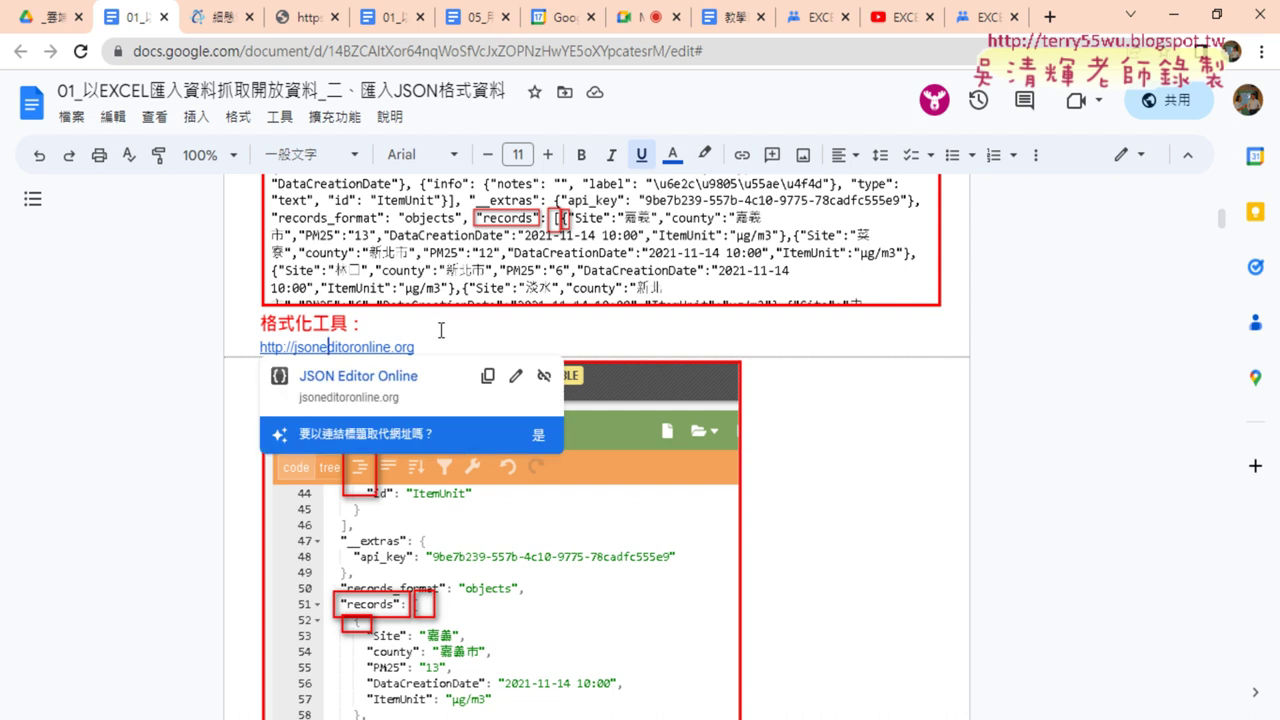
Open JSON Editor Online in a new tab and select all of the raw JSON response.
{"action": "left_click", "coordinate": [410, 378]}
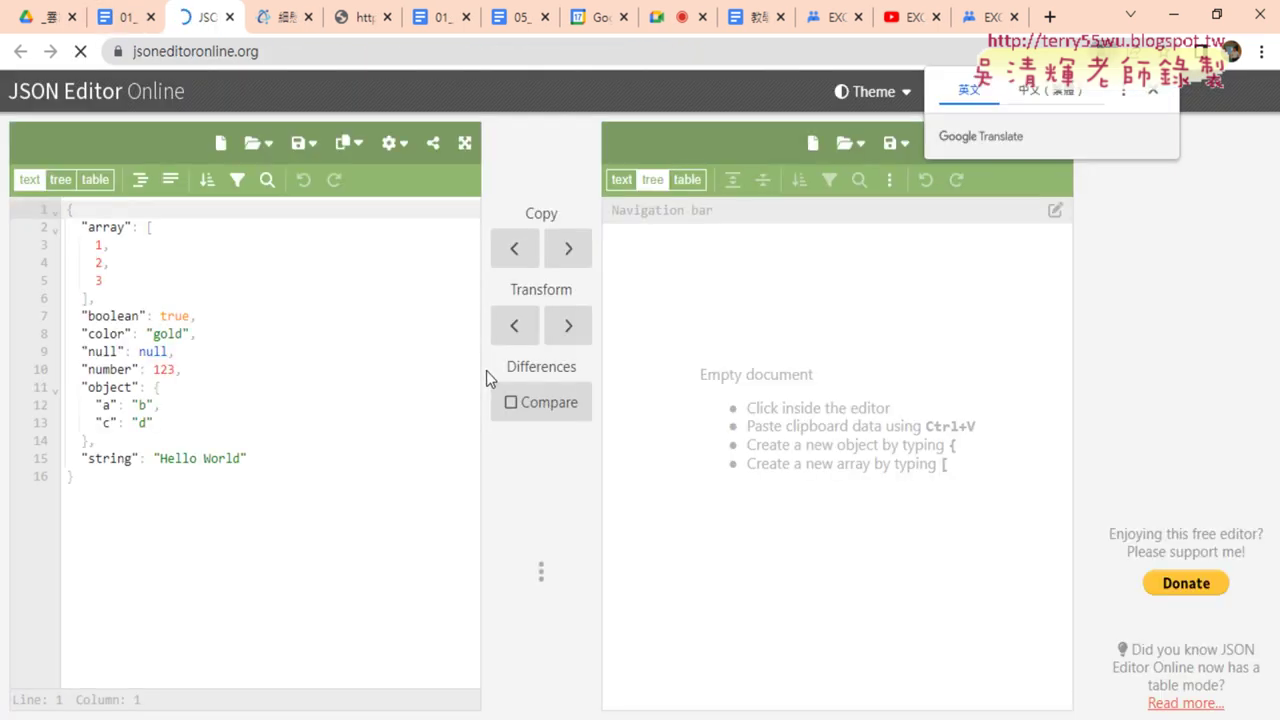
{"action": "left_click", "coordinate": [352, 17]}
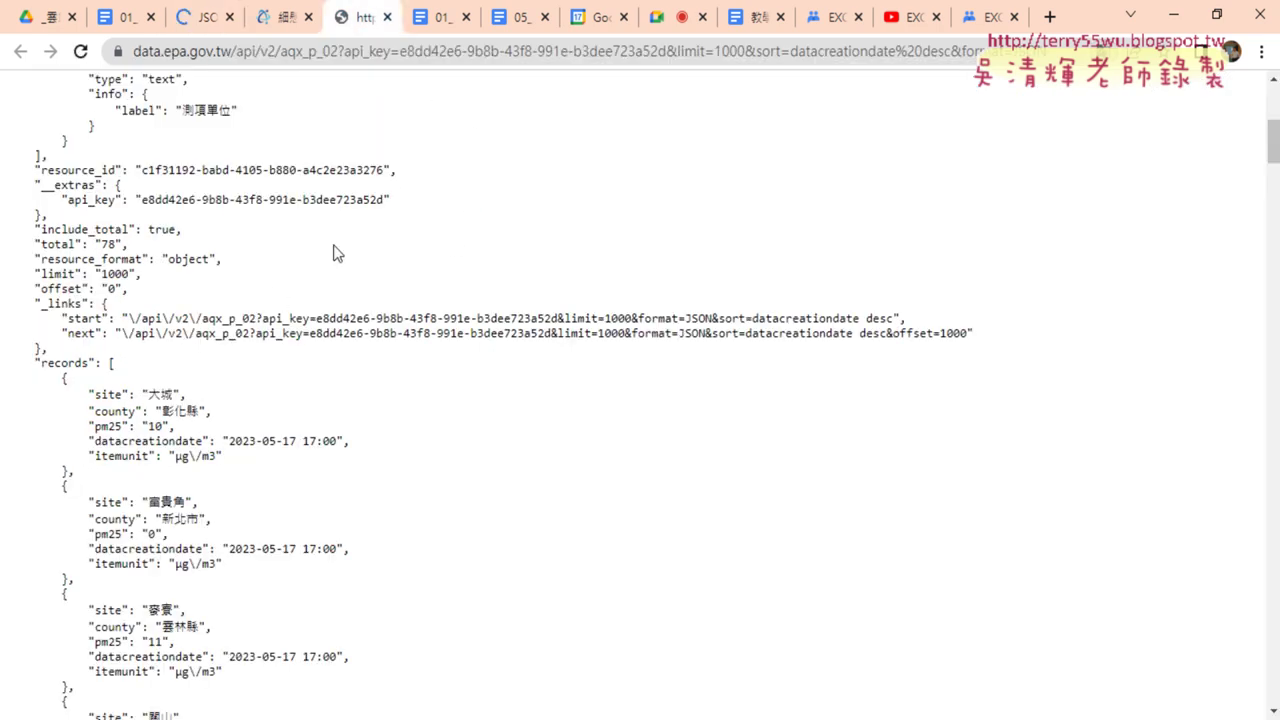
{"action": "key", "text": "ctrl+a"}
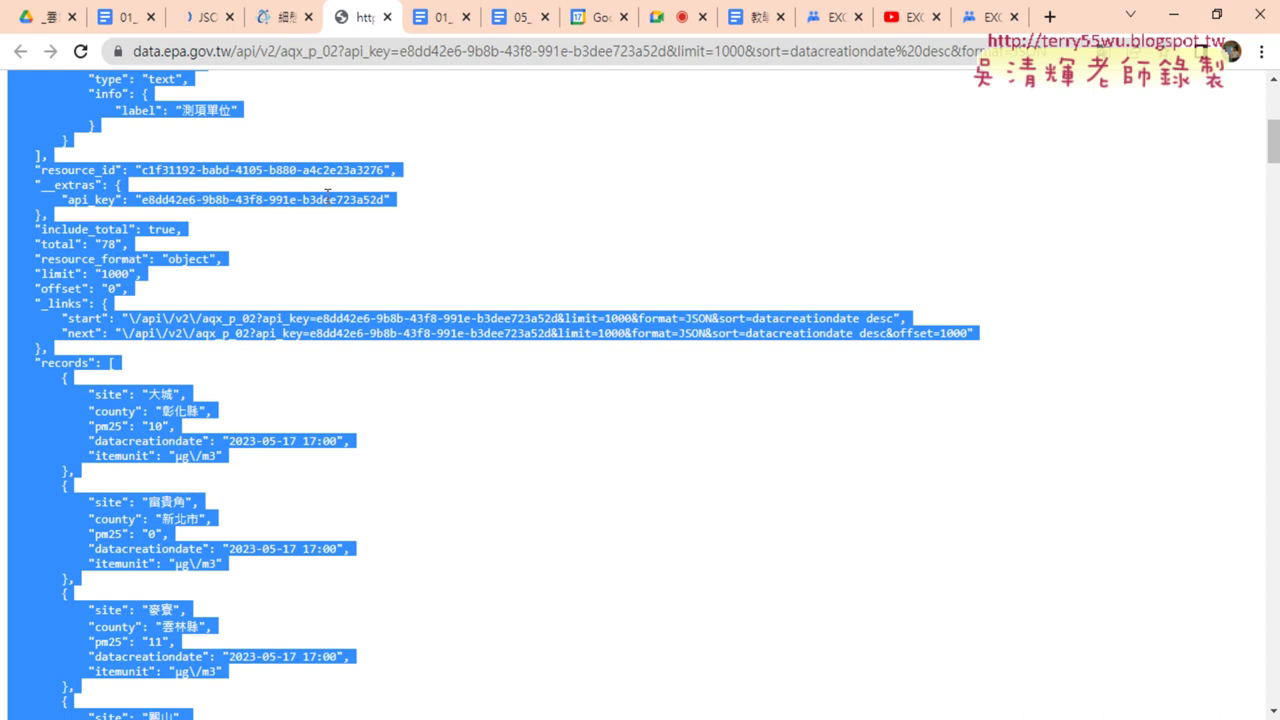
Replace the editor's sample JSON with the pasted PM2.5 air-quality data.
{"action": "left_click", "coordinate": [205, 17]}
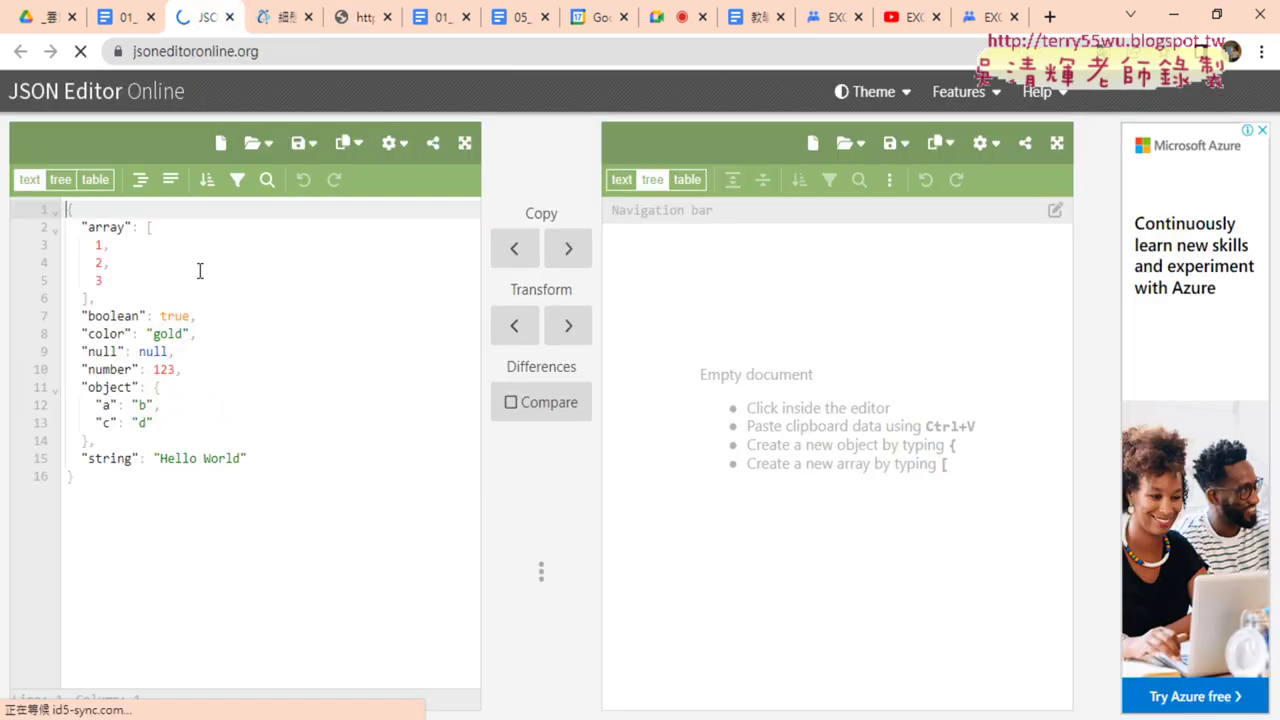
{"action": "left_click", "coordinate": [215, 580]}
{"action": "left_click_drag", "start_coordinate": [215, 580], "coordinate": [42, 182]}
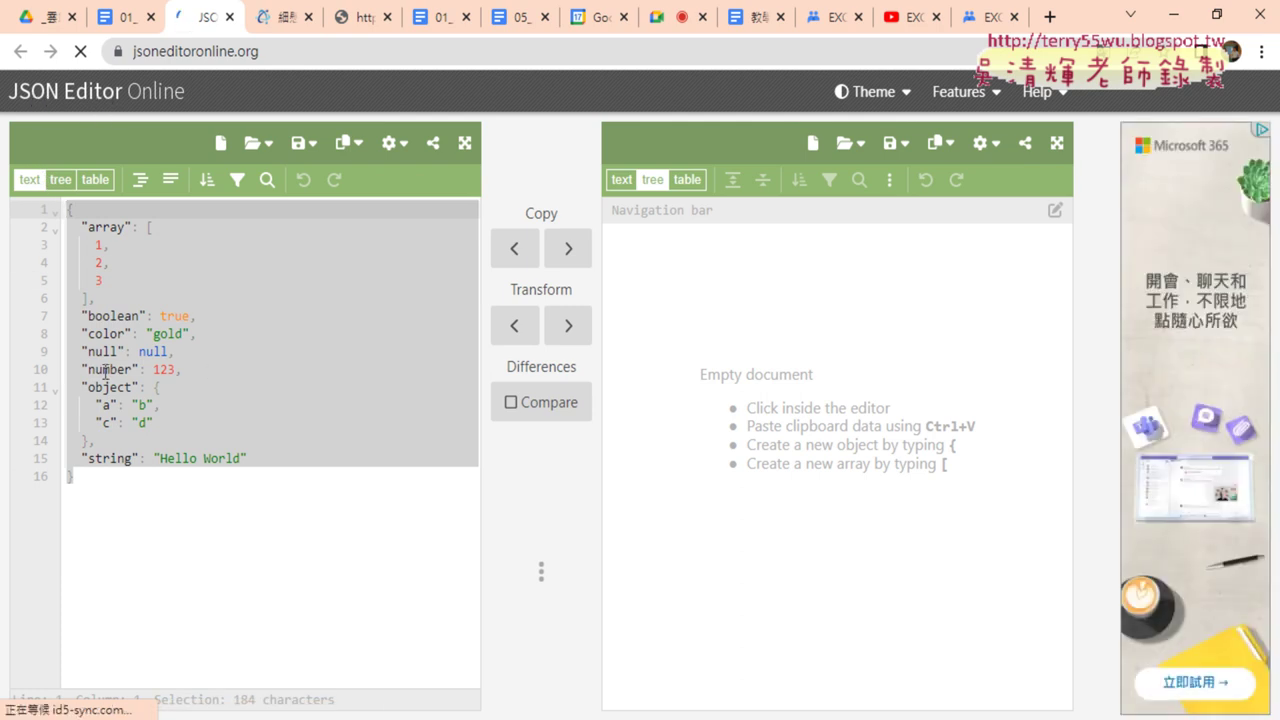
{"action": "key", "text": "ctrl+v"}
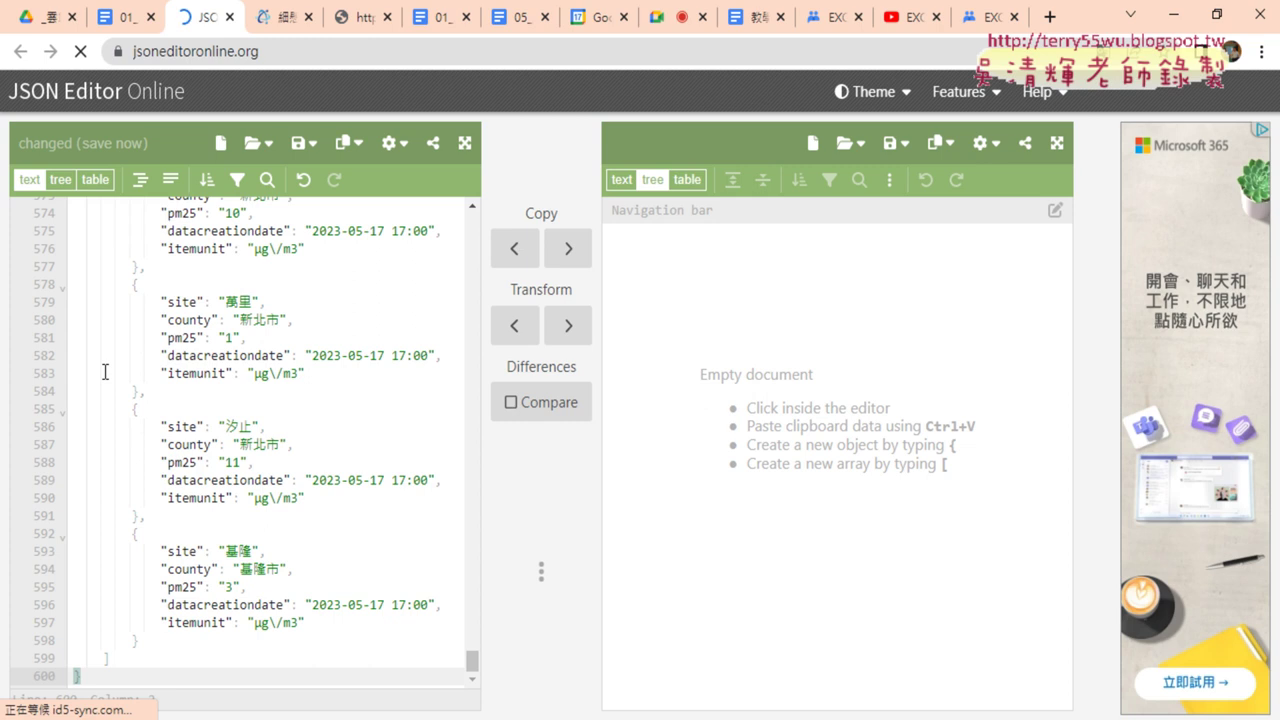
Show the PM2.5 data in tree mode, collapsed to the root object of 10 props.
{"action": "left_click_drag", "start_coordinate": [472, 660], "coordinate": [488, 216]}
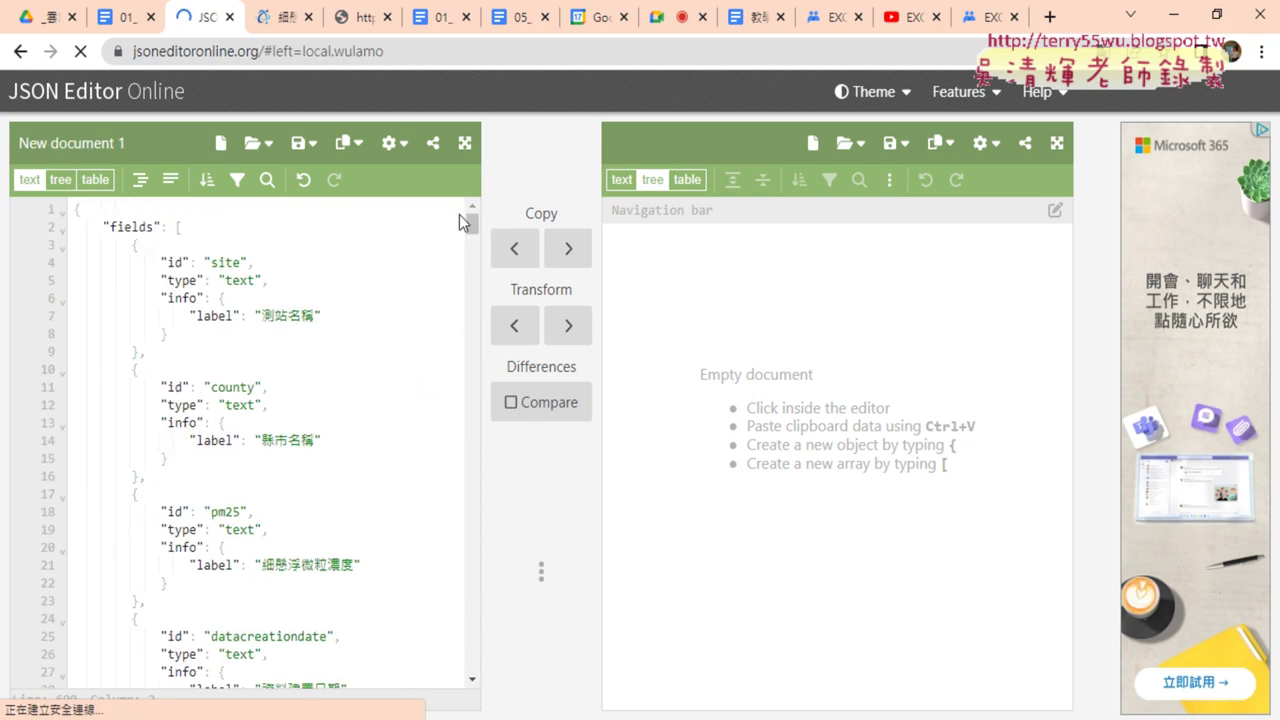
{"action": "left_click", "coordinate": [60, 180]}
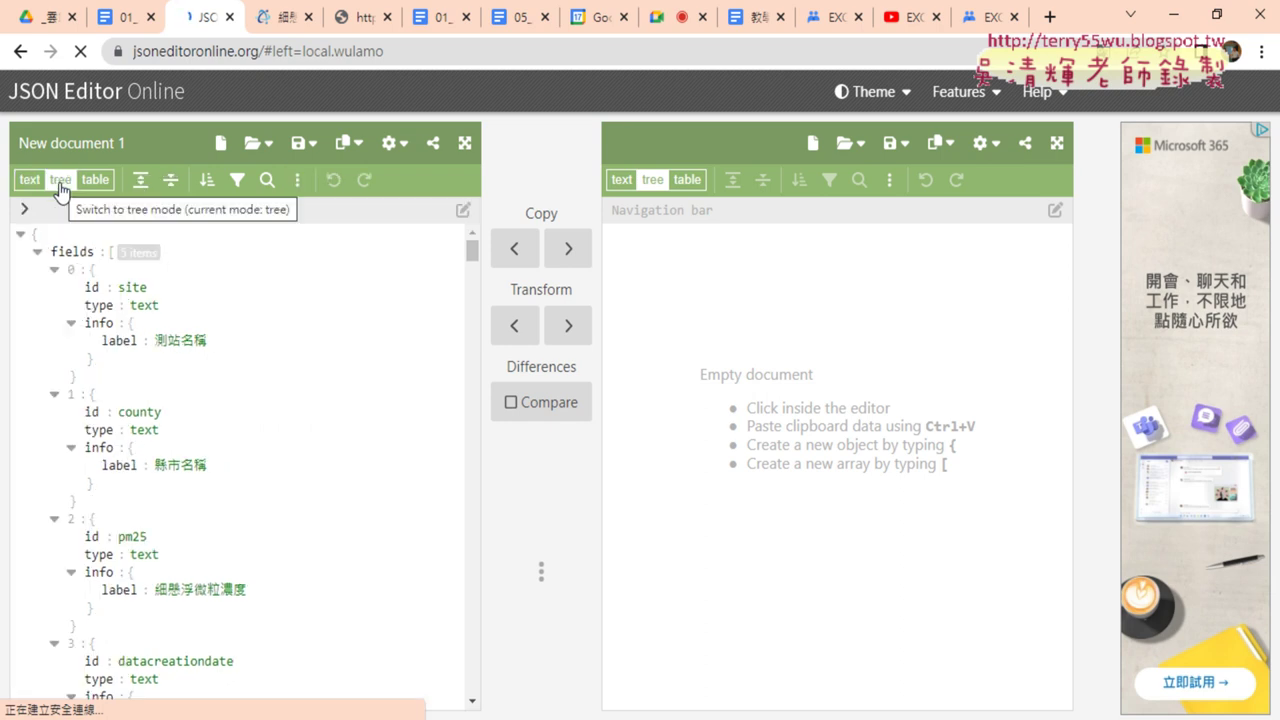
{"action": "left_click", "coordinate": [21, 234]}
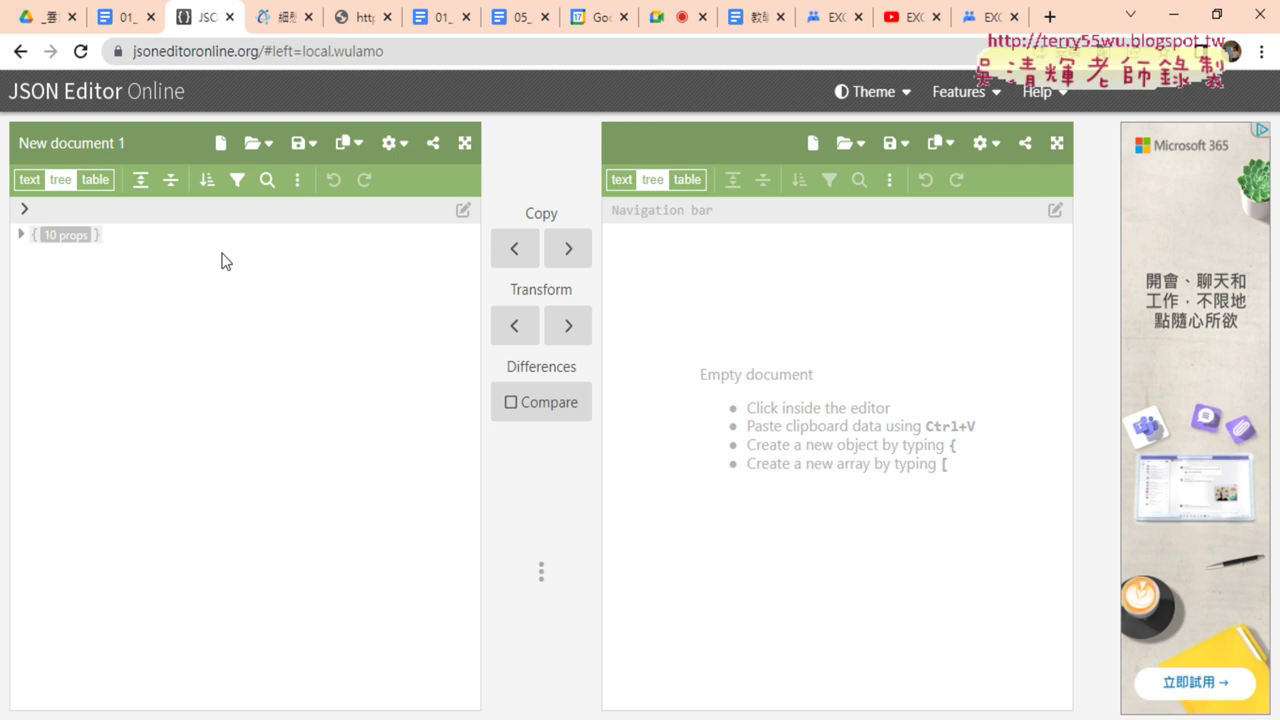
{"action": "left_click", "coordinate": [28, 182]}
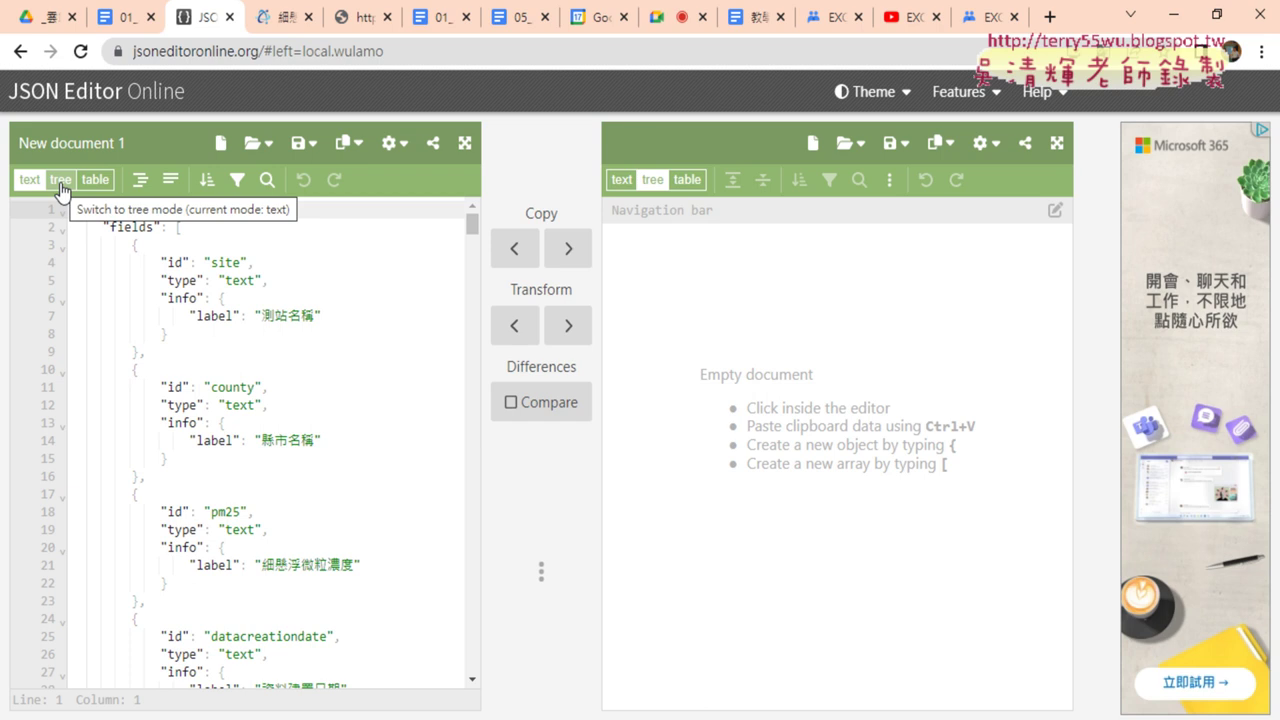
{"action": "left_click", "coordinate": [61, 182]}
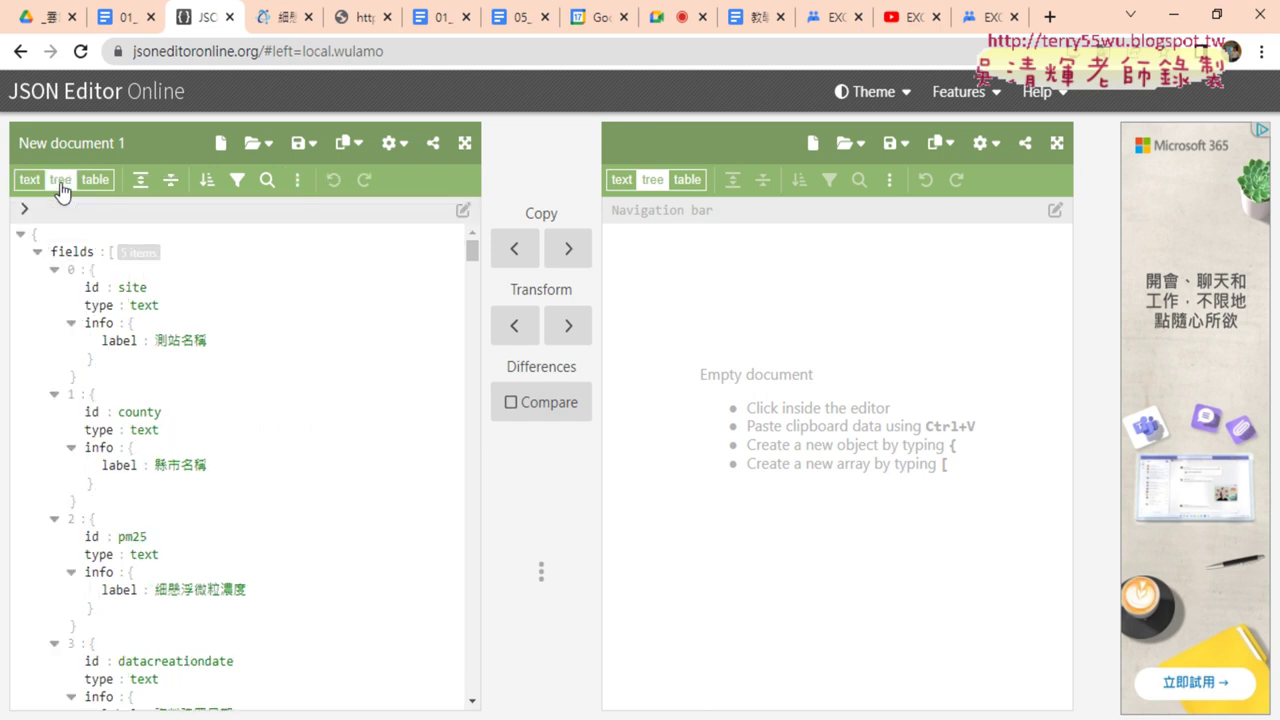
{"action": "left_click", "coordinate": [22, 236]}
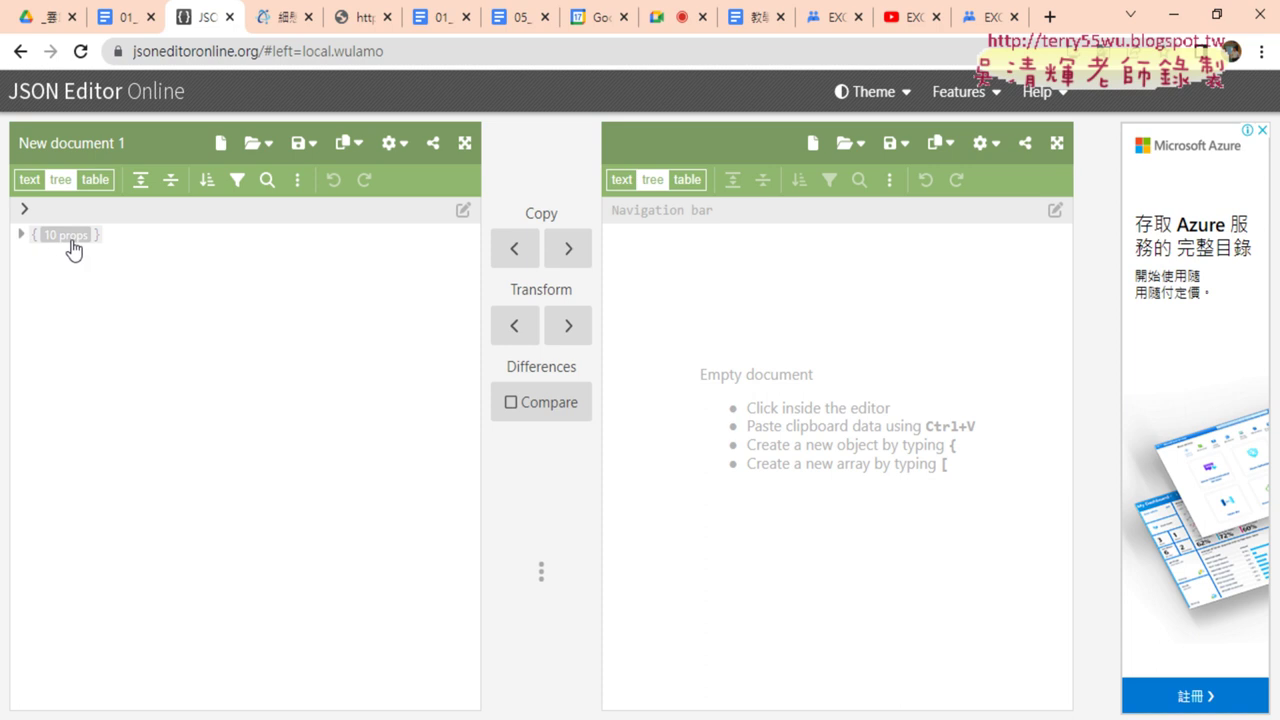
Expand the root, then briefly open and close fields, __extras and _links.
{"action": "left_click", "coordinate": [21, 238]}
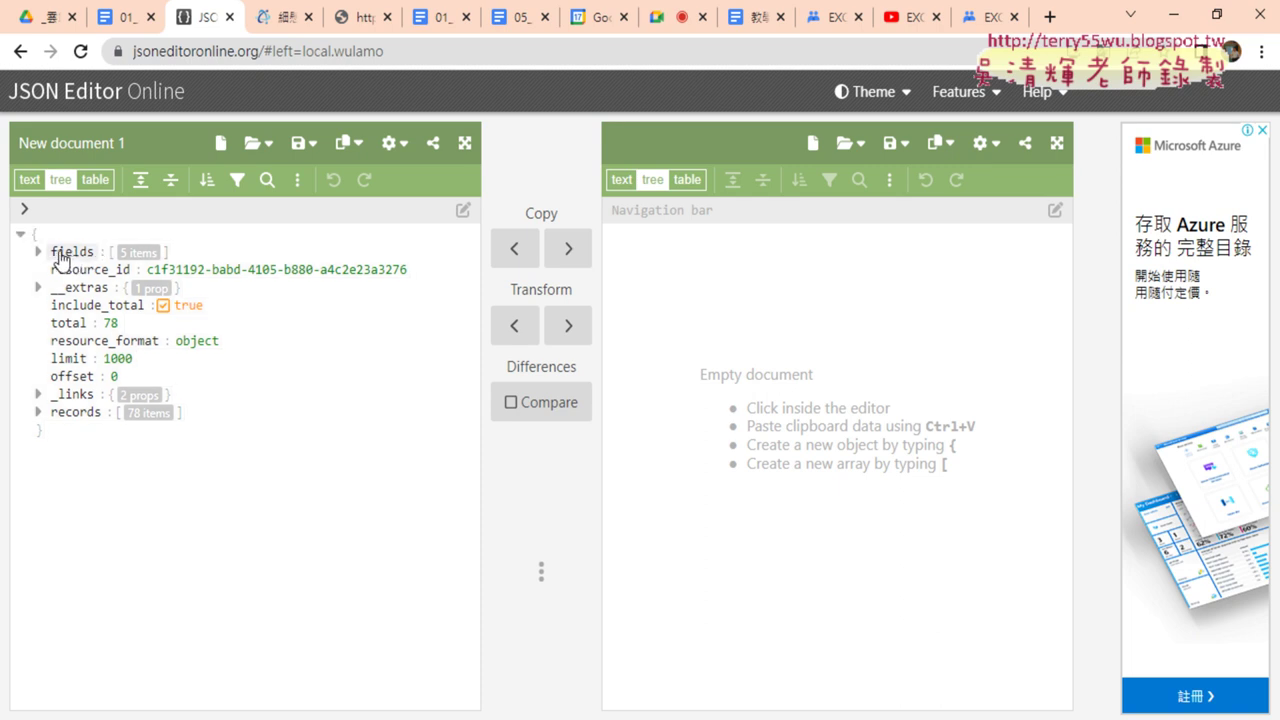
{"action": "left_click", "coordinate": [21, 235]}
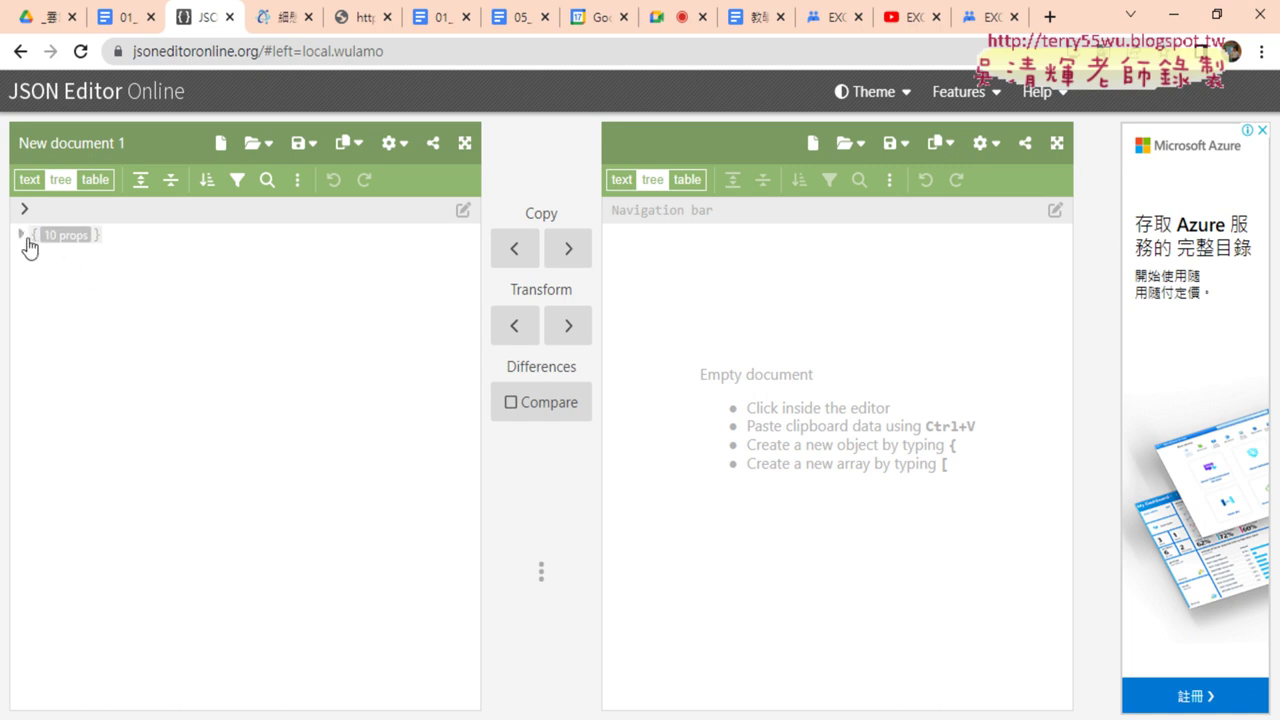
{"action": "left_click", "coordinate": [24, 238]}
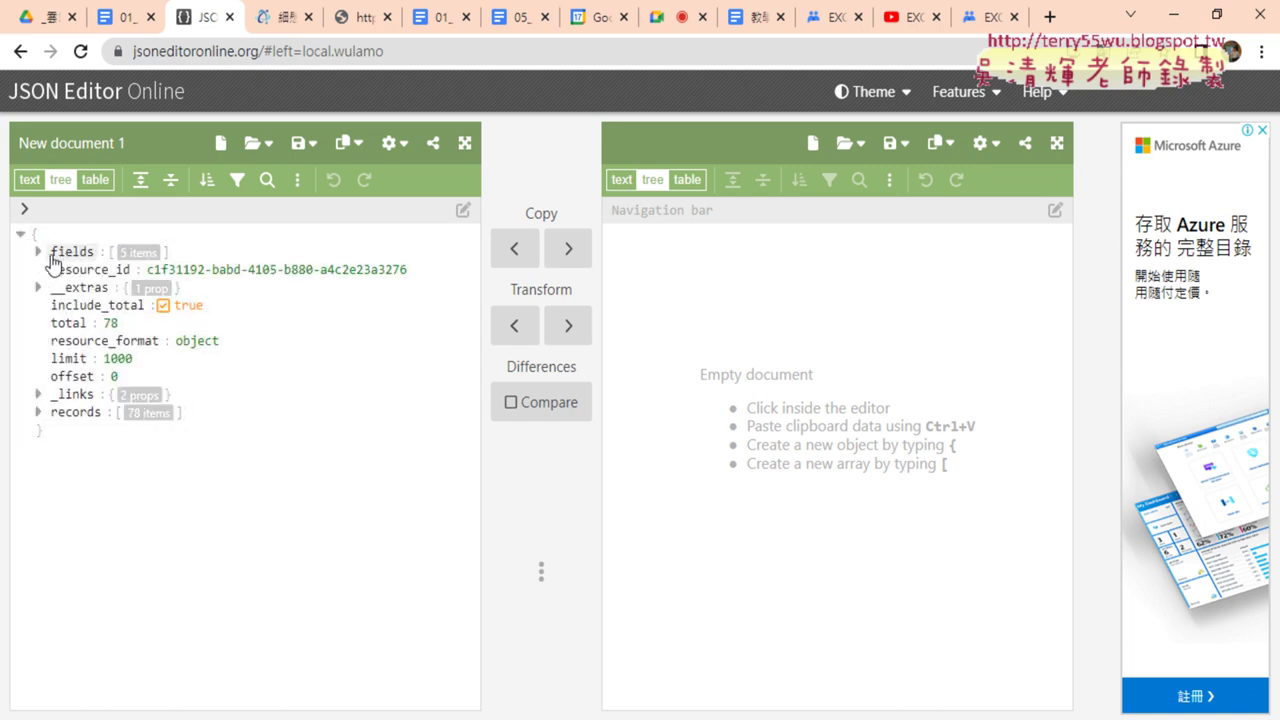
{"action": "left_click", "coordinate": [39, 252]}
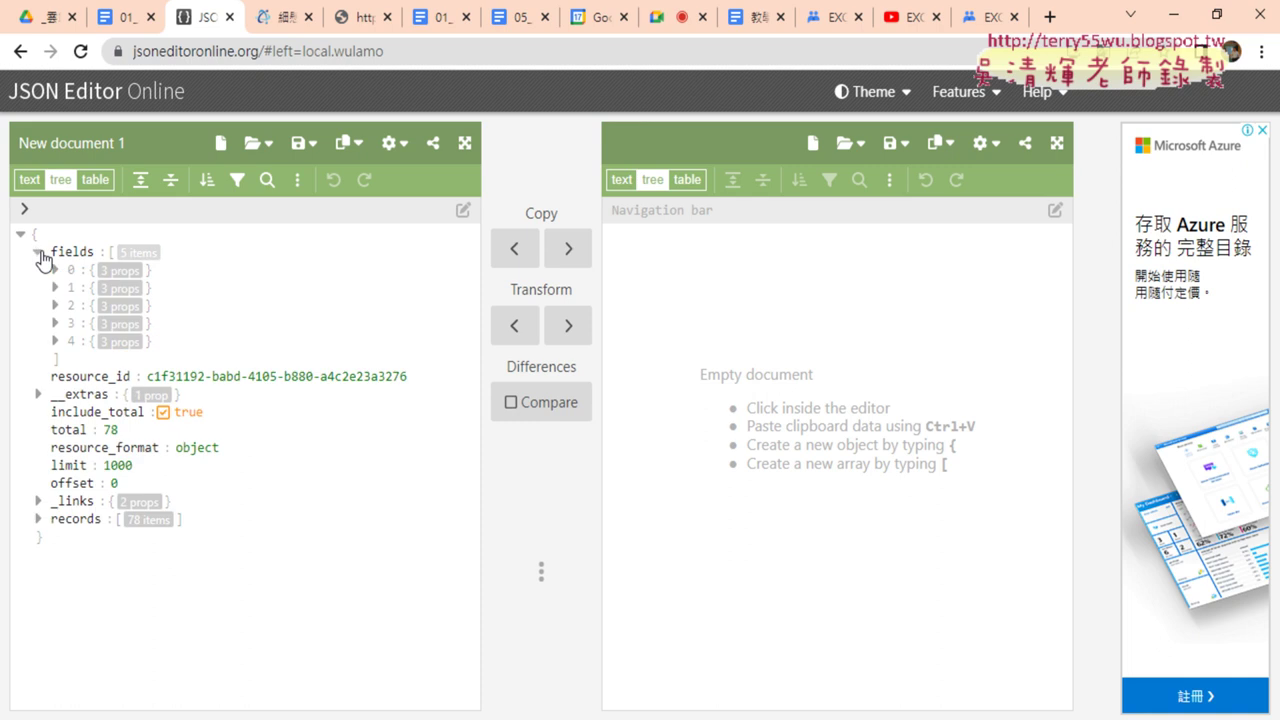
{"action": "left_click", "coordinate": [55, 270]}
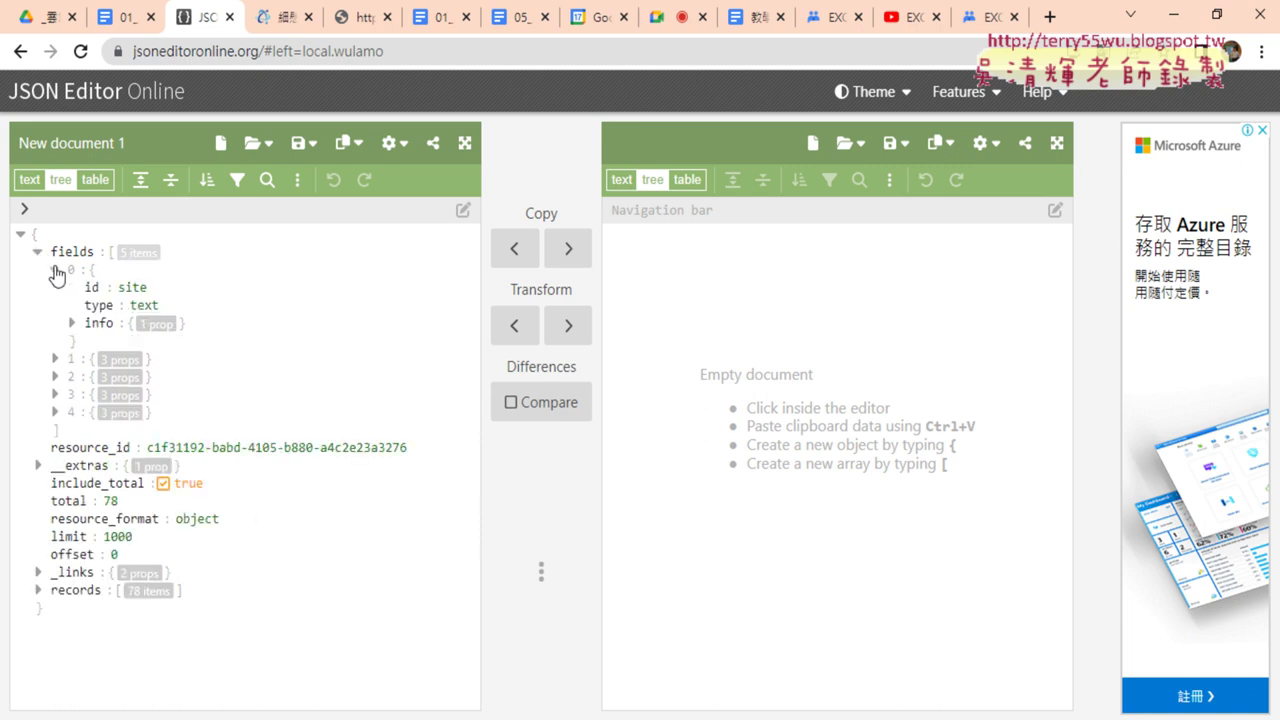
{"action": "left_click", "coordinate": [39, 252]}
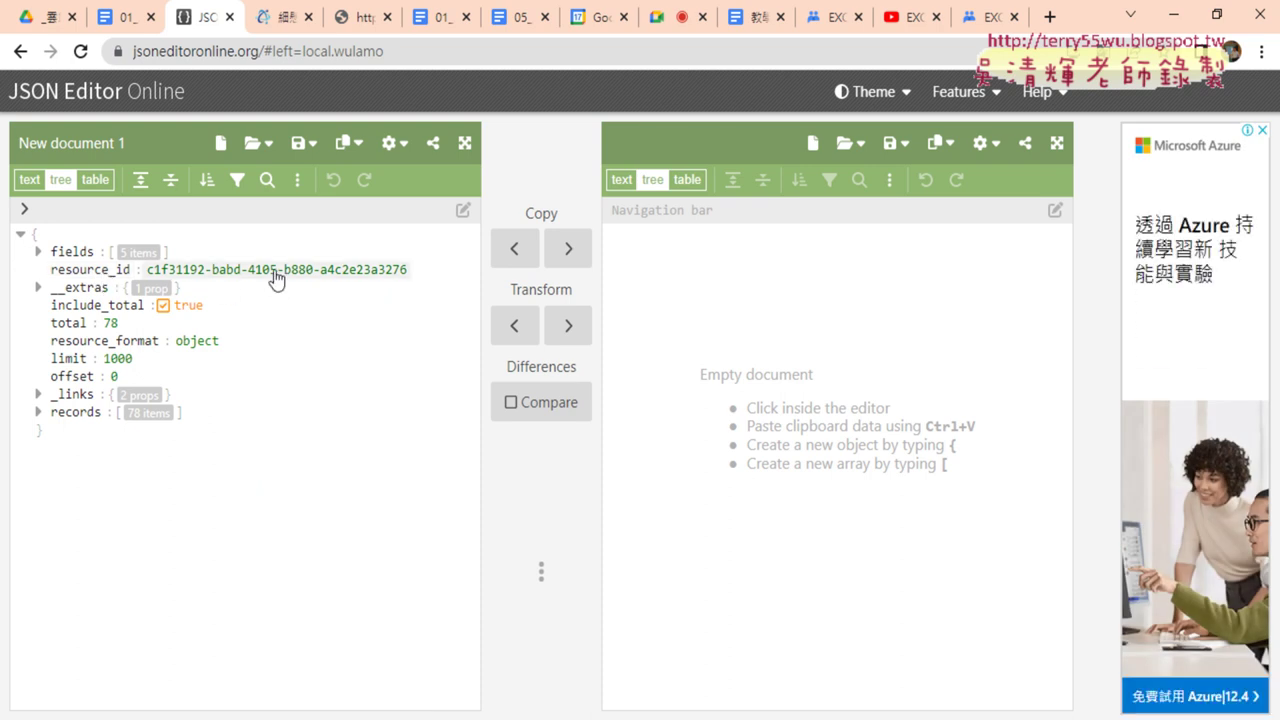
{"action": "left_click", "coordinate": [40, 289]}
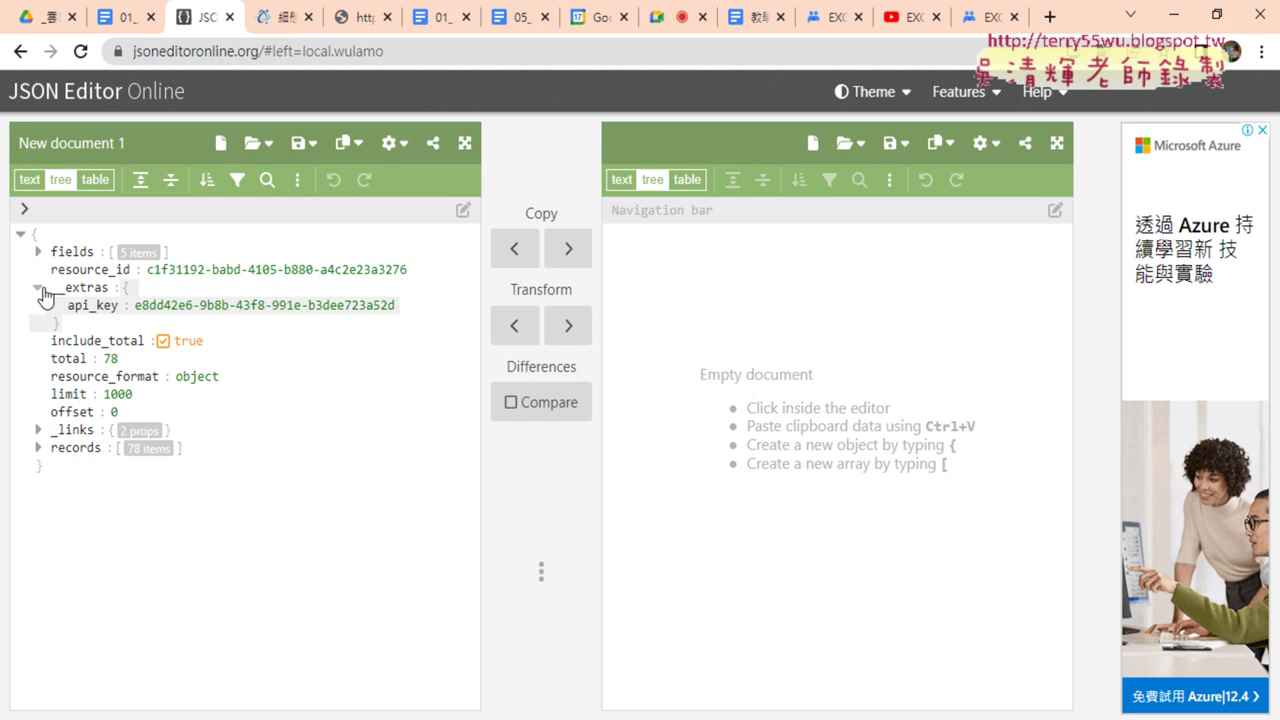
{"action": "left_click", "coordinate": [40, 289]}
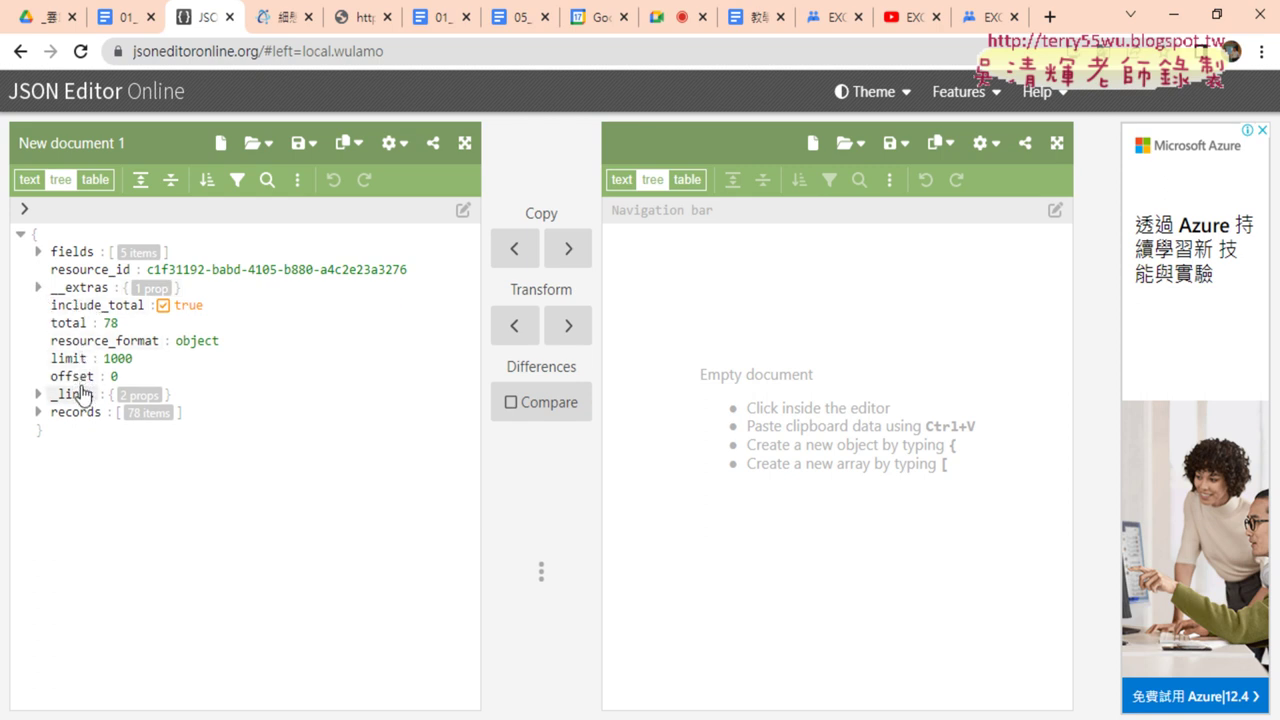
{"action": "left_click", "coordinate": [39, 396]}
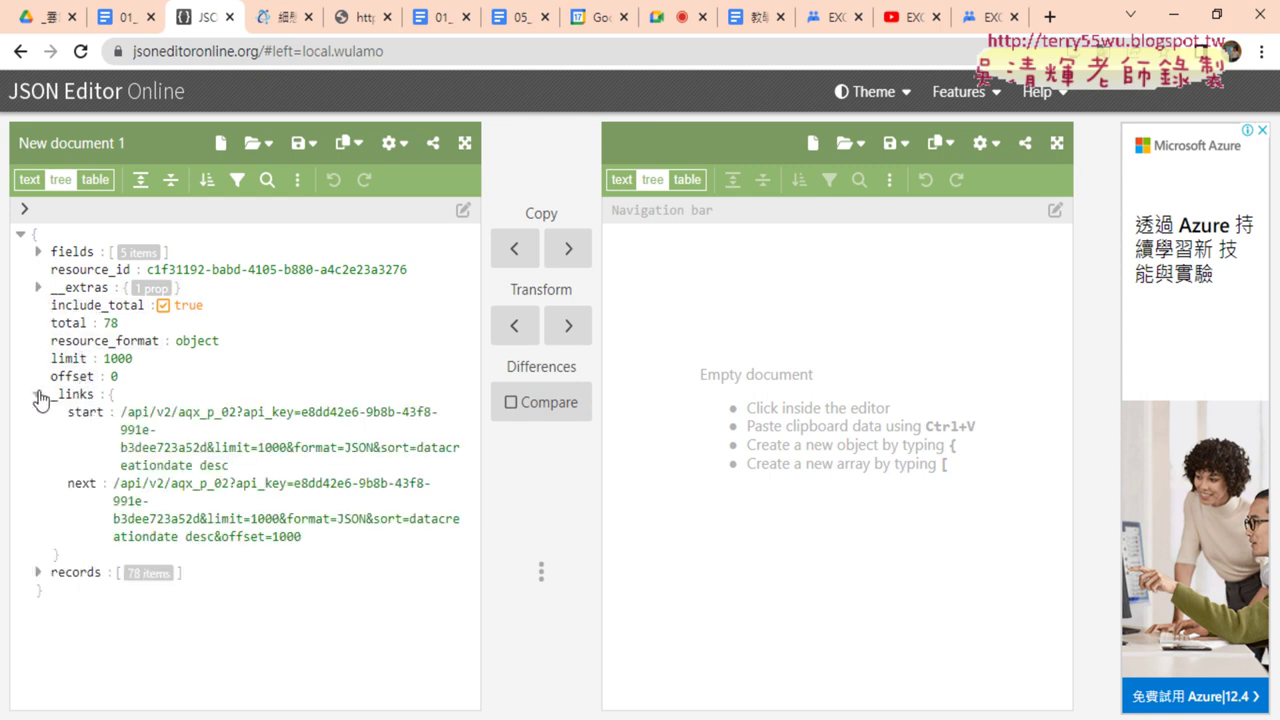
{"action": "left_click", "coordinate": [39, 396]}
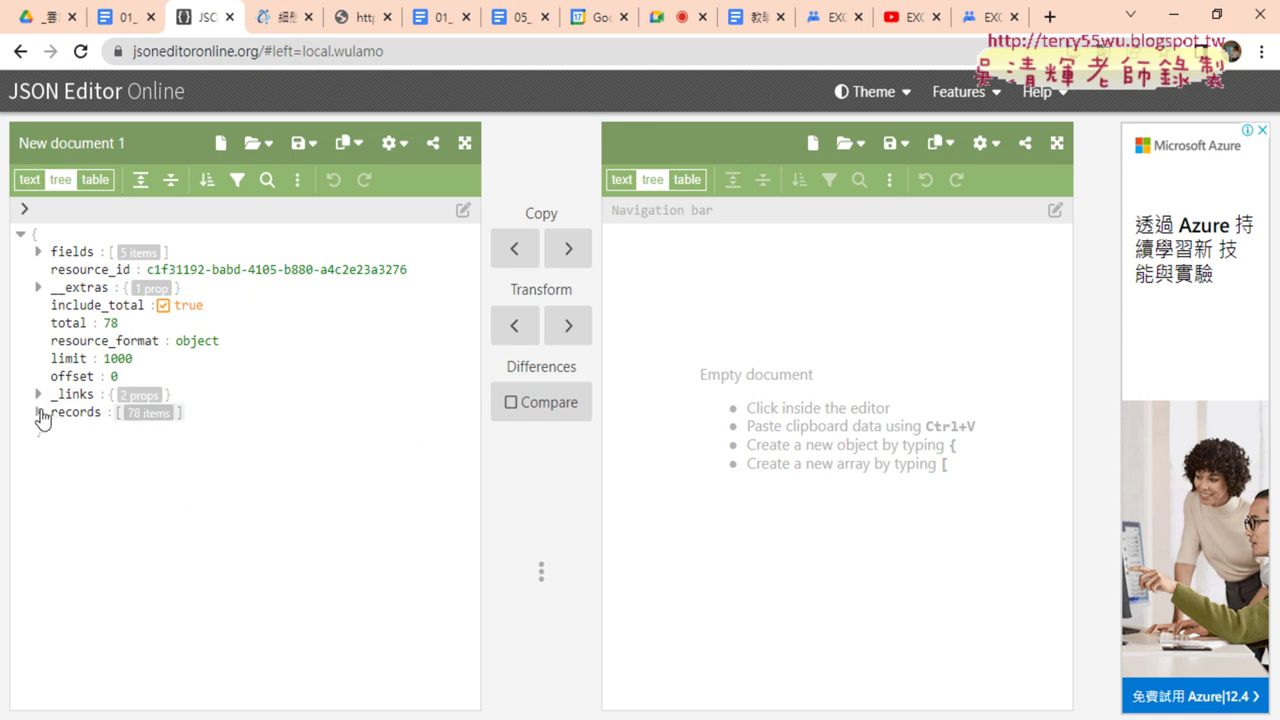
Expand the records array, underline it in red, and show the first record's fields.
{"action": "left_click", "coordinate": [39, 413]}
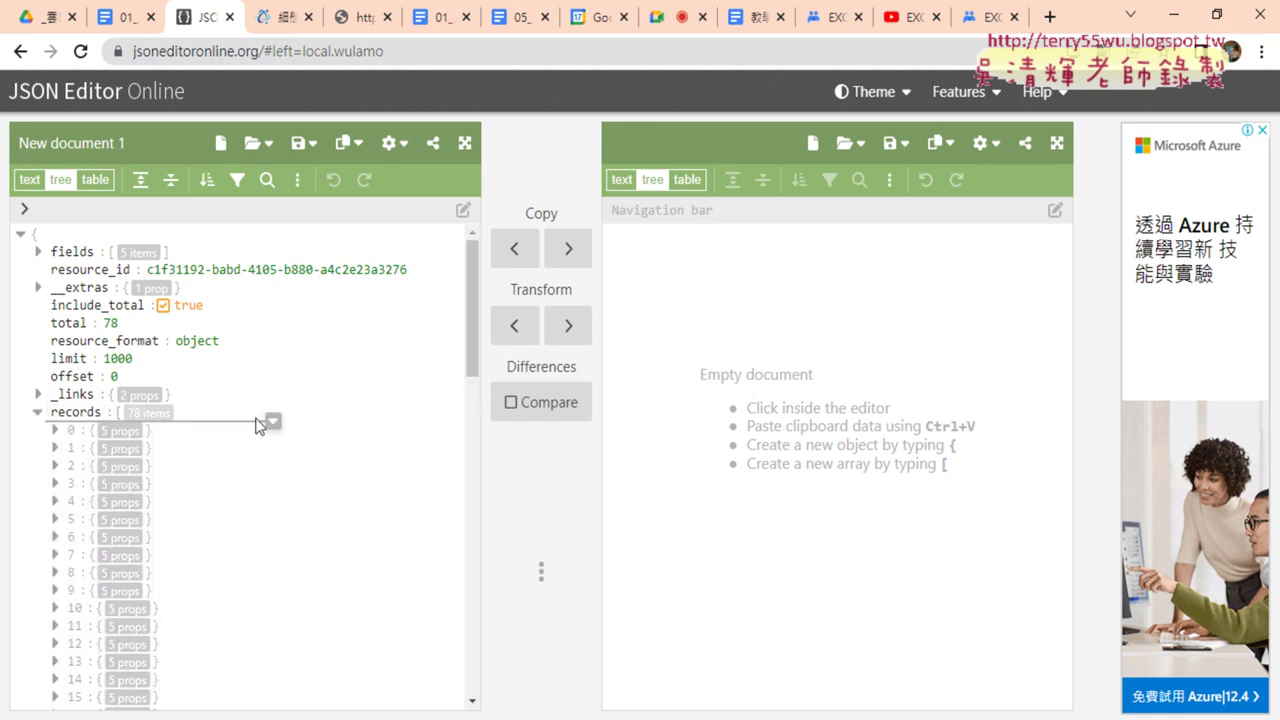
{"action": "scroll", "coordinate": [257, 423], "scroll_direction": "down", "scroll_amount": 1}
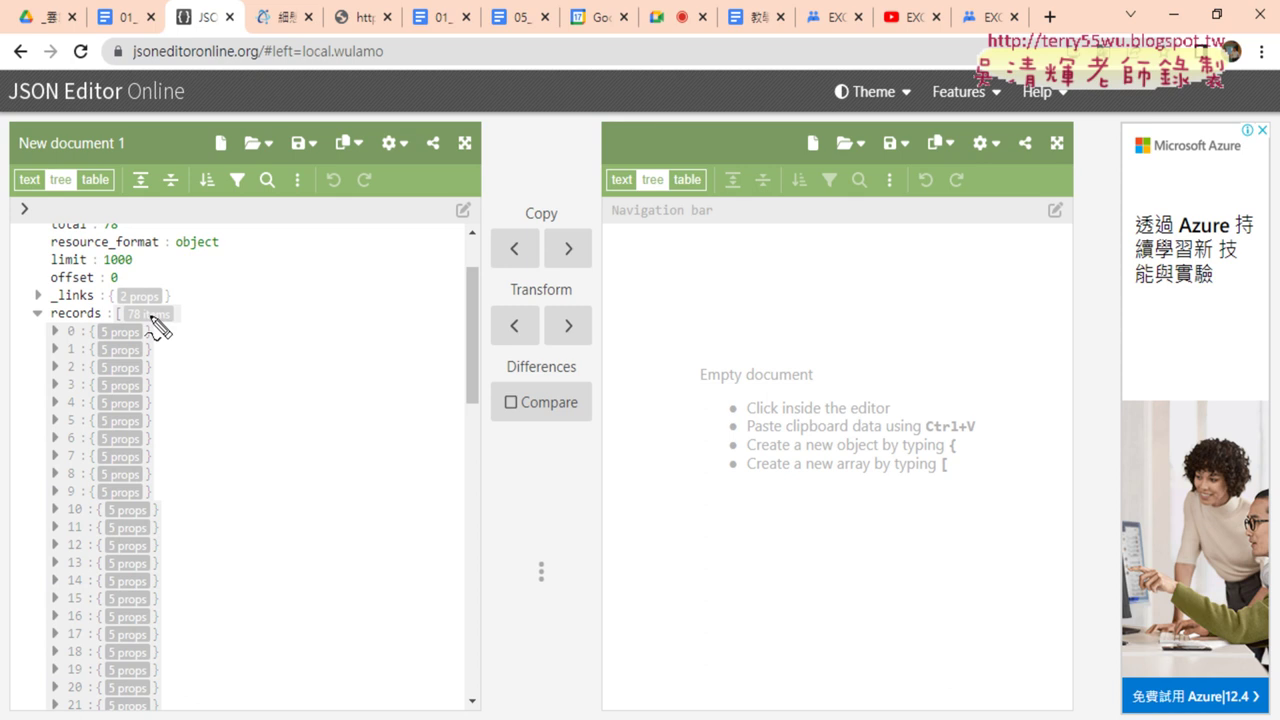
{"action": "mouse_move", "coordinate": [180, 326]}
{"action": "left_mouse_down"}
{"action": "mouse_move", "coordinate": [113, 305]}
{"action": "mouse_move", "coordinate": [200, 322]}
{"action": "left_mouse_up"}
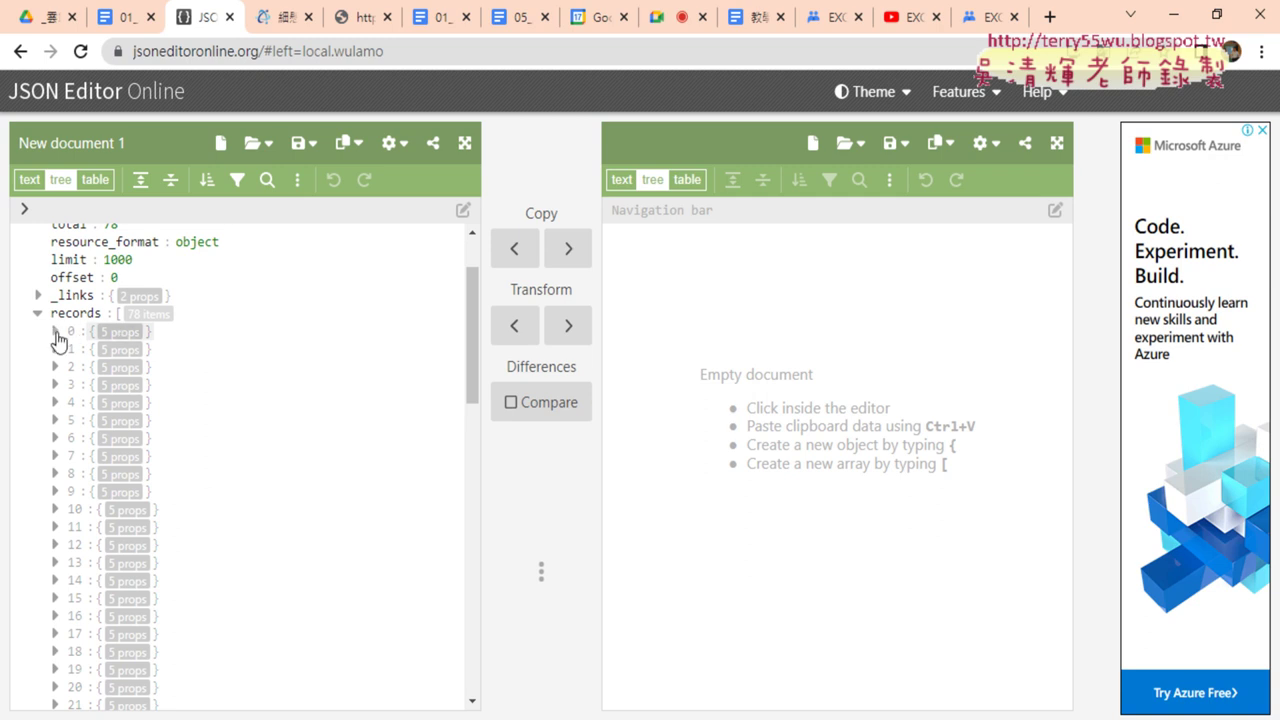
{"action": "left_click", "coordinate": [55, 332]}
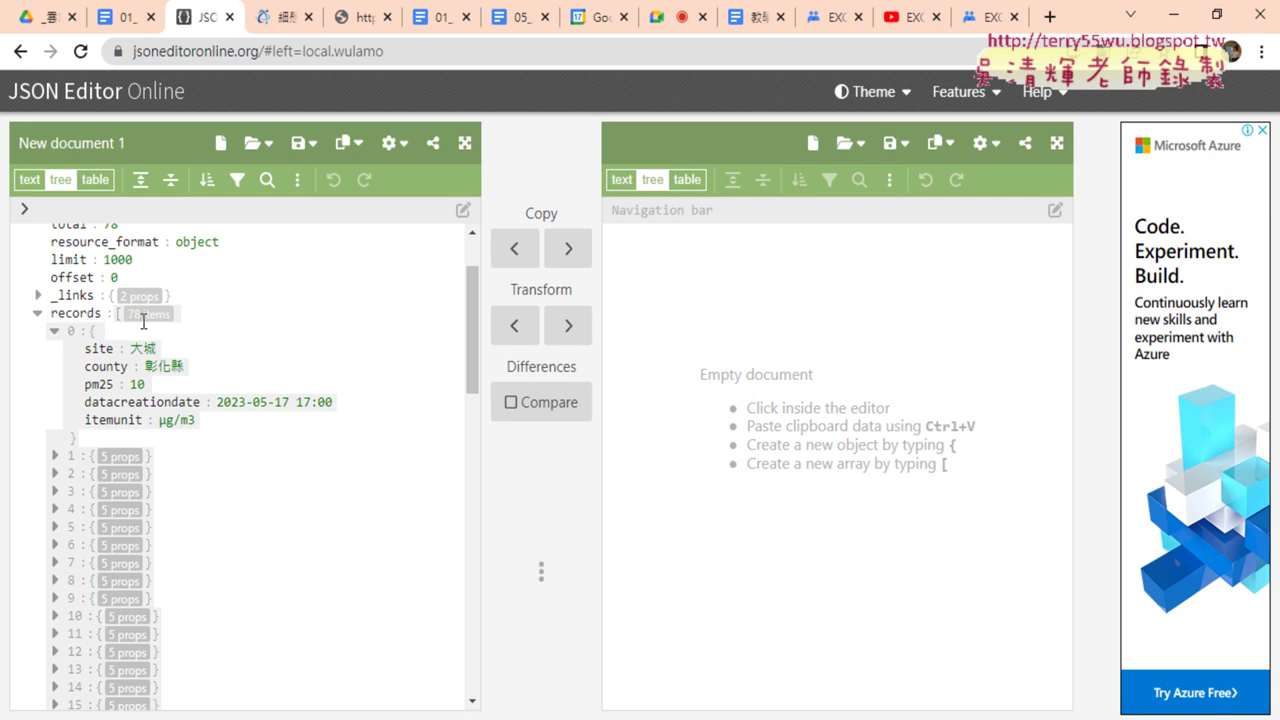
{"action": "left_click", "coordinate": [38, 313]}
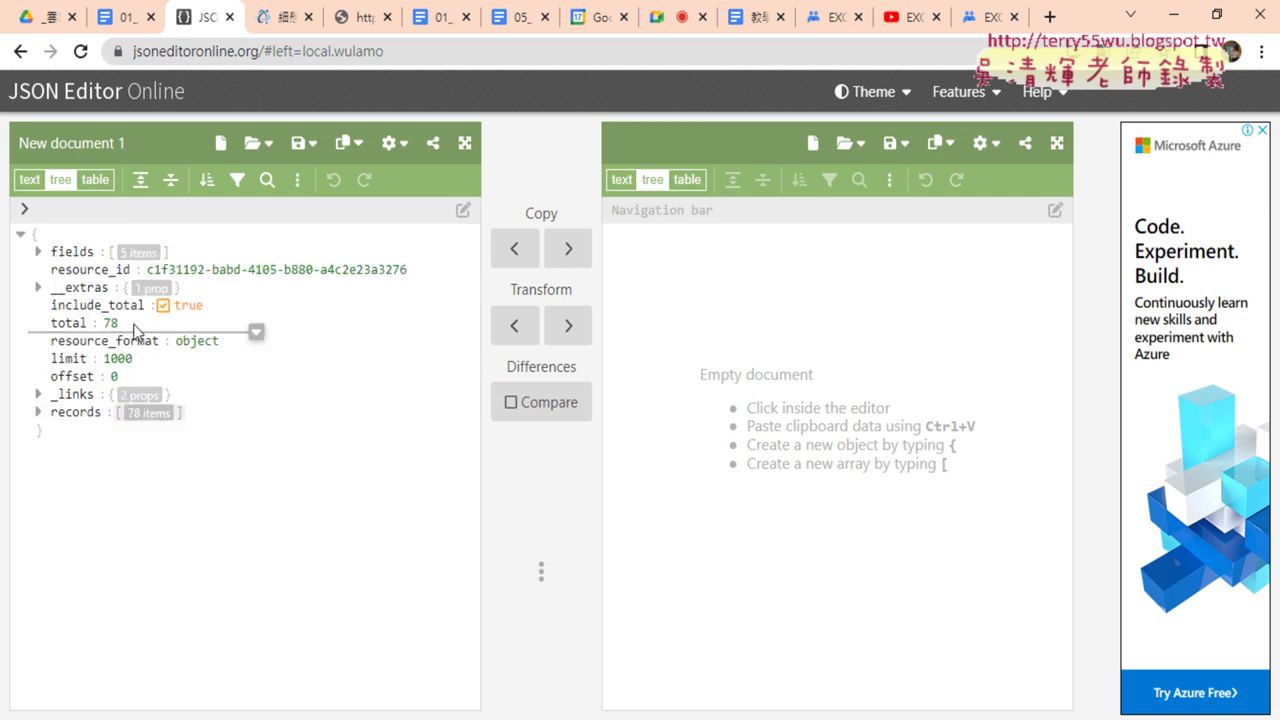
{"action": "left_click", "coordinate": [38, 412]}
{"action": "scroll", "coordinate": [220, 420], "scroll_direction": "down", "scroll_amount": 2}
{"action": "scroll", "coordinate": [176, 316], "scroll_direction": "down", "scroll_amount": 1}
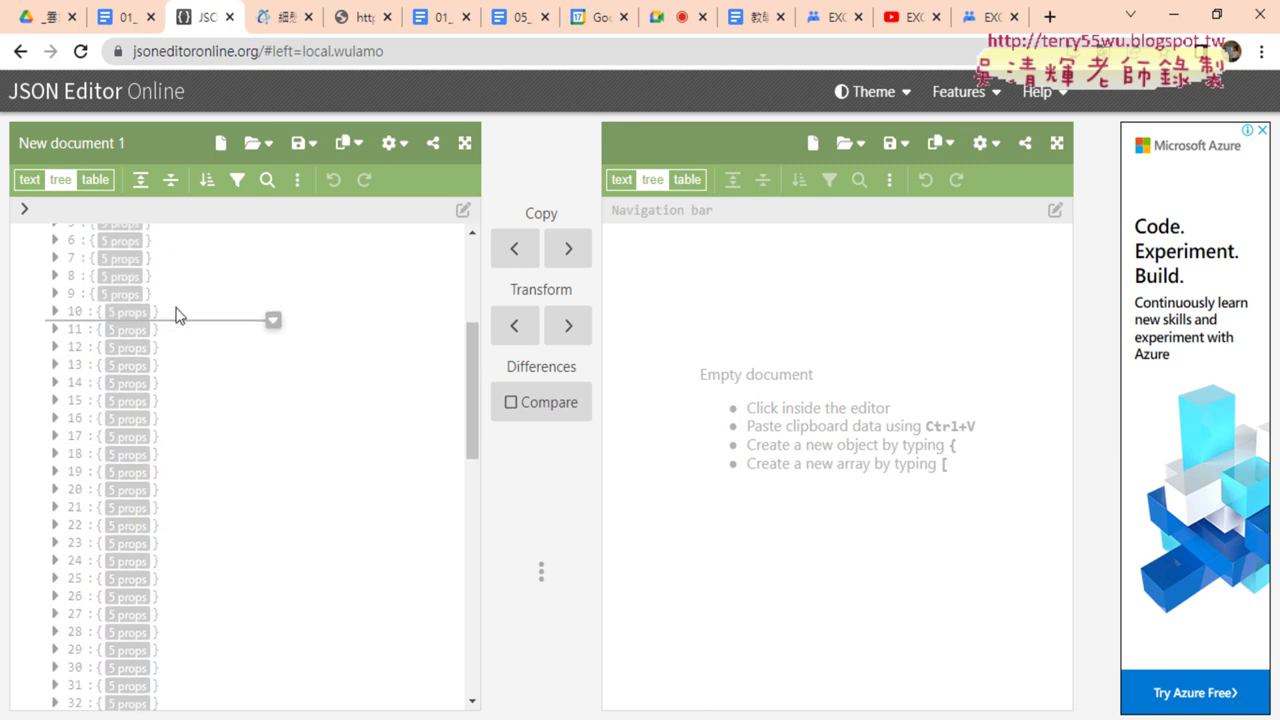
{"action": "scroll", "coordinate": [176, 316], "scroll_direction": "up", "scroll_amount": 2}
Expand the first record, then check Excel's File backstage and return to the empty sheet.
{"action": "left_click", "coordinate": [56, 330]}
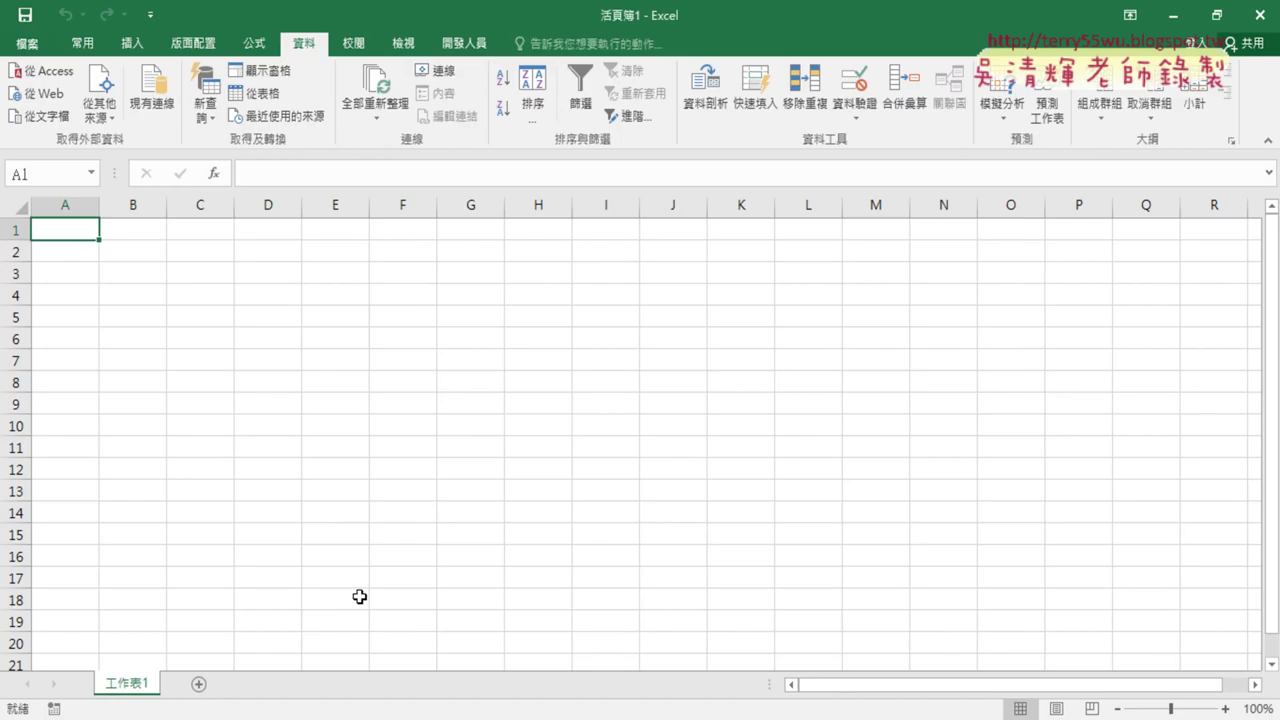
{"action": "left_click", "coordinate": [27, 44]}
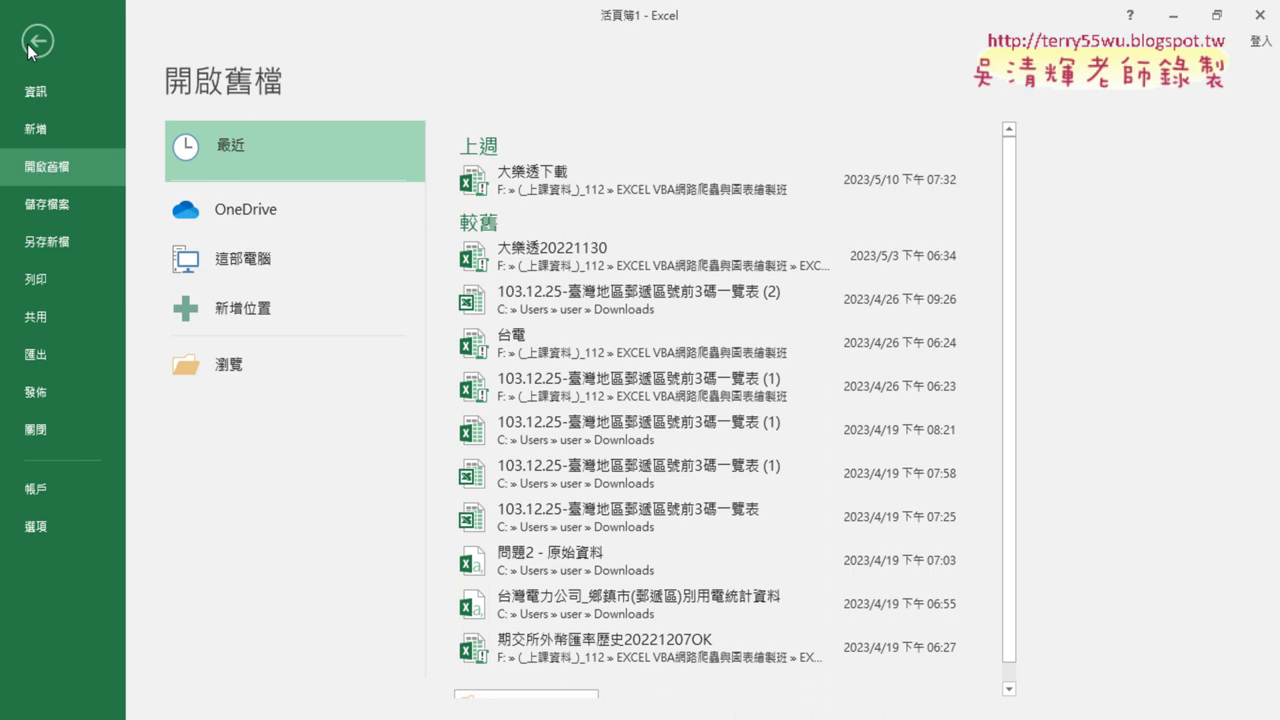
{"action": "left_click", "coordinate": [38, 48]}
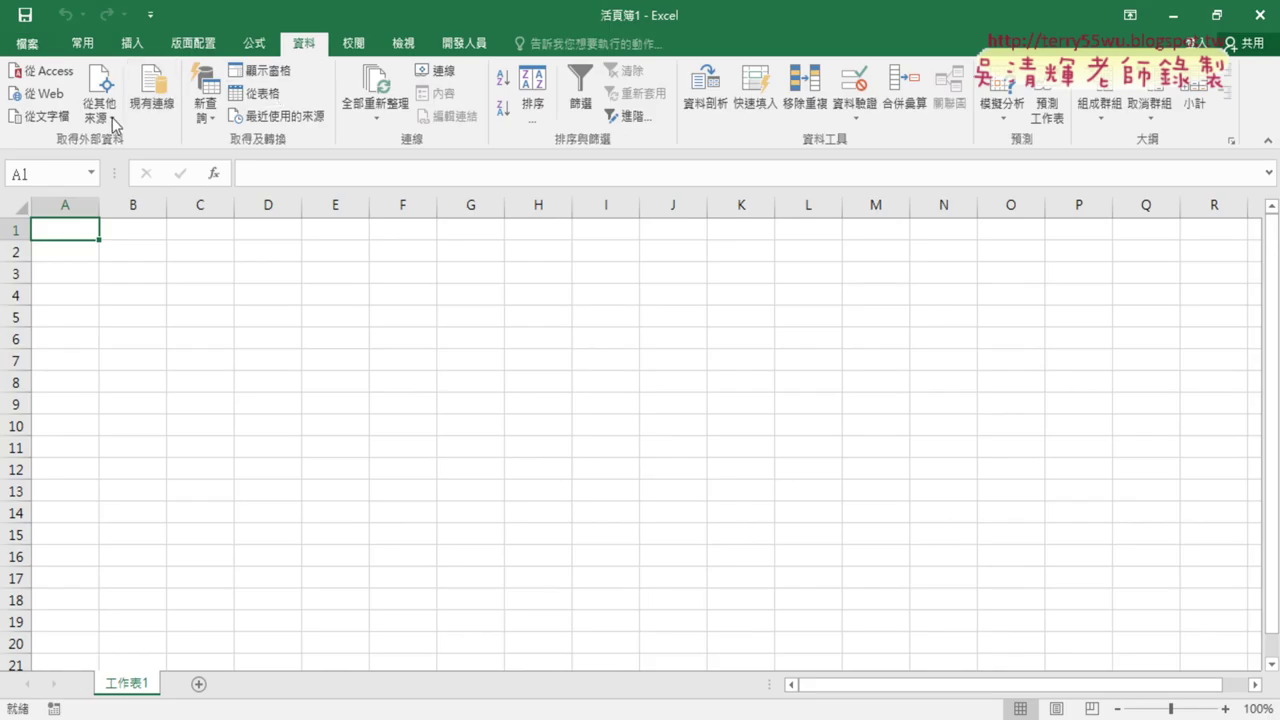
Review Excel's From Other Sources import options, then return to JSON Editor Online.
{"action": "left_click", "coordinate": [100, 110]}
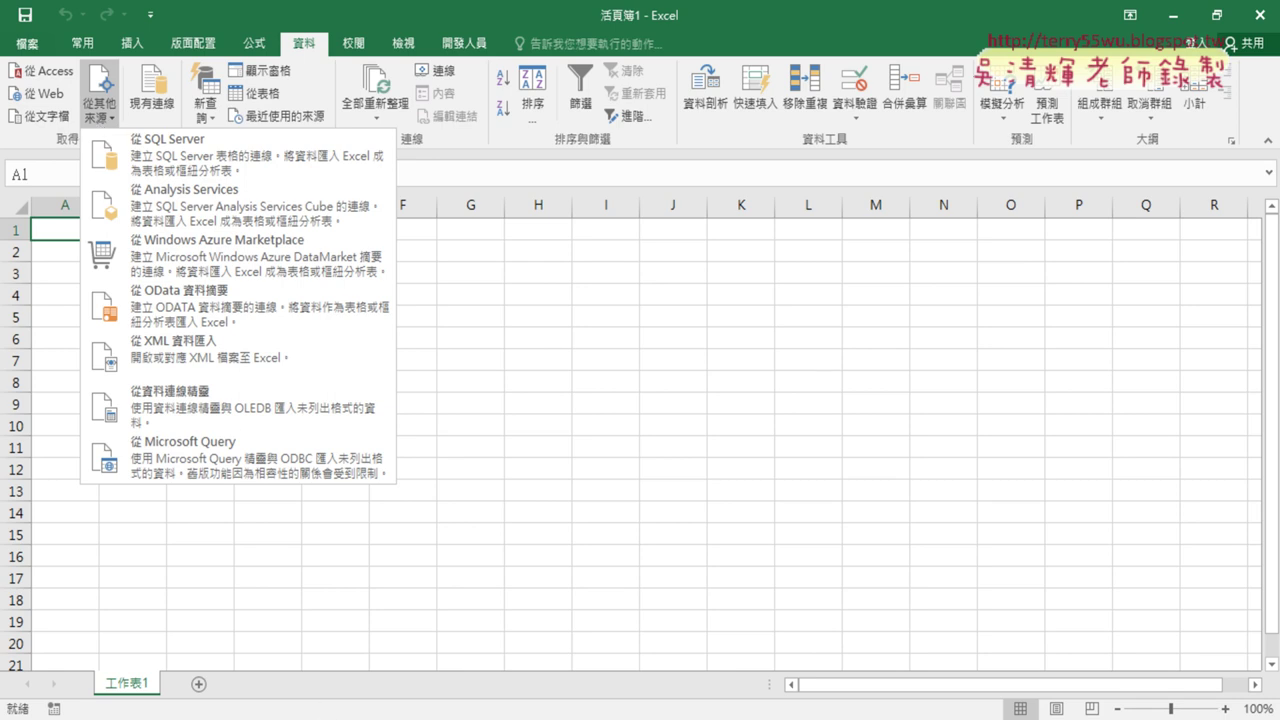
{"action": "mouse_move", "coordinate": [216, 718]}
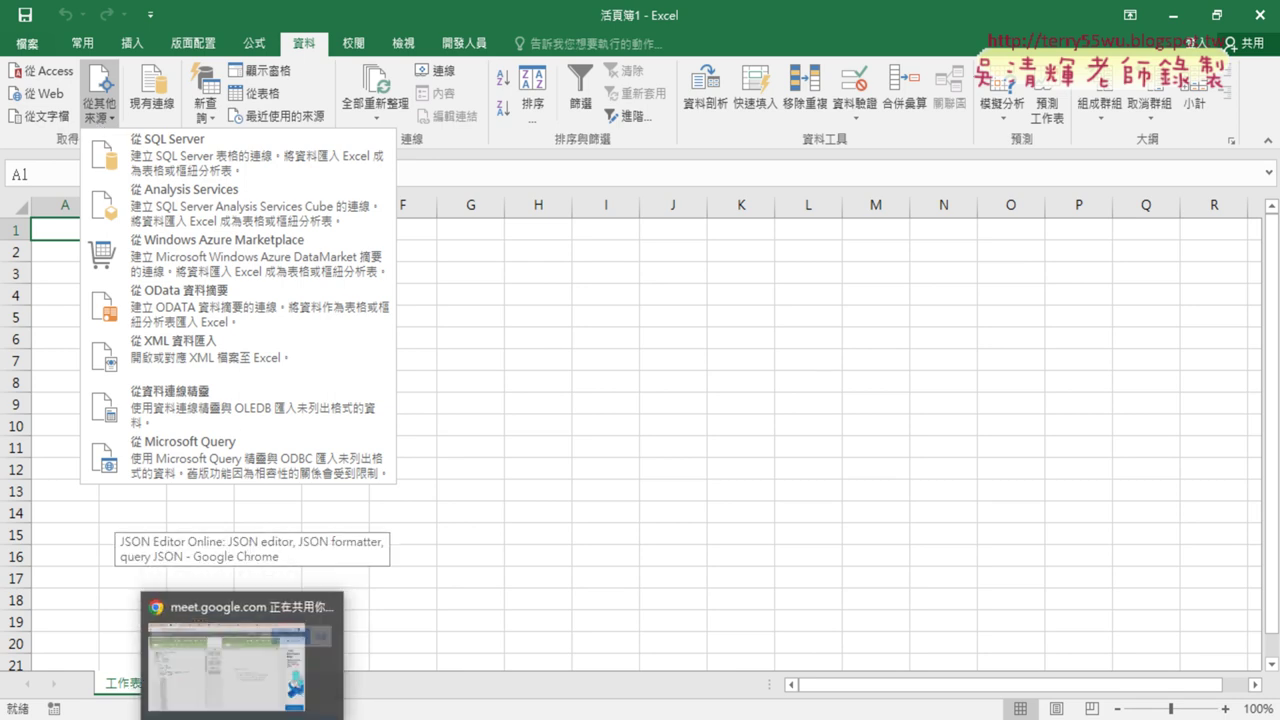
{"action": "left_click", "coordinate": [210, 676]}
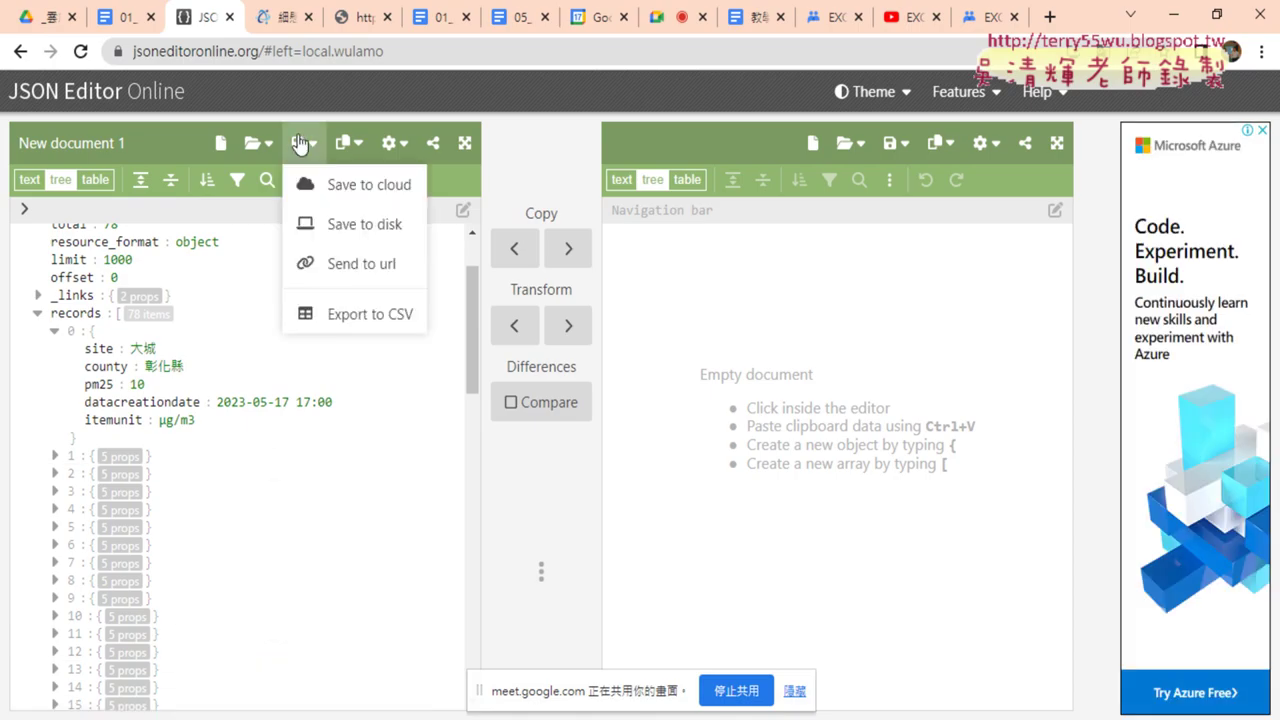
{"action": "left_click", "coordinate": [129, 19]}
{"action": "scroll", "coordinate": [590, 302], "scroll_direction": "down", "scroll_amount": 1}
{"action": "scroll", "coordinate": [590, 302], "scroll_direction": "down", "scroll_amount": 2}
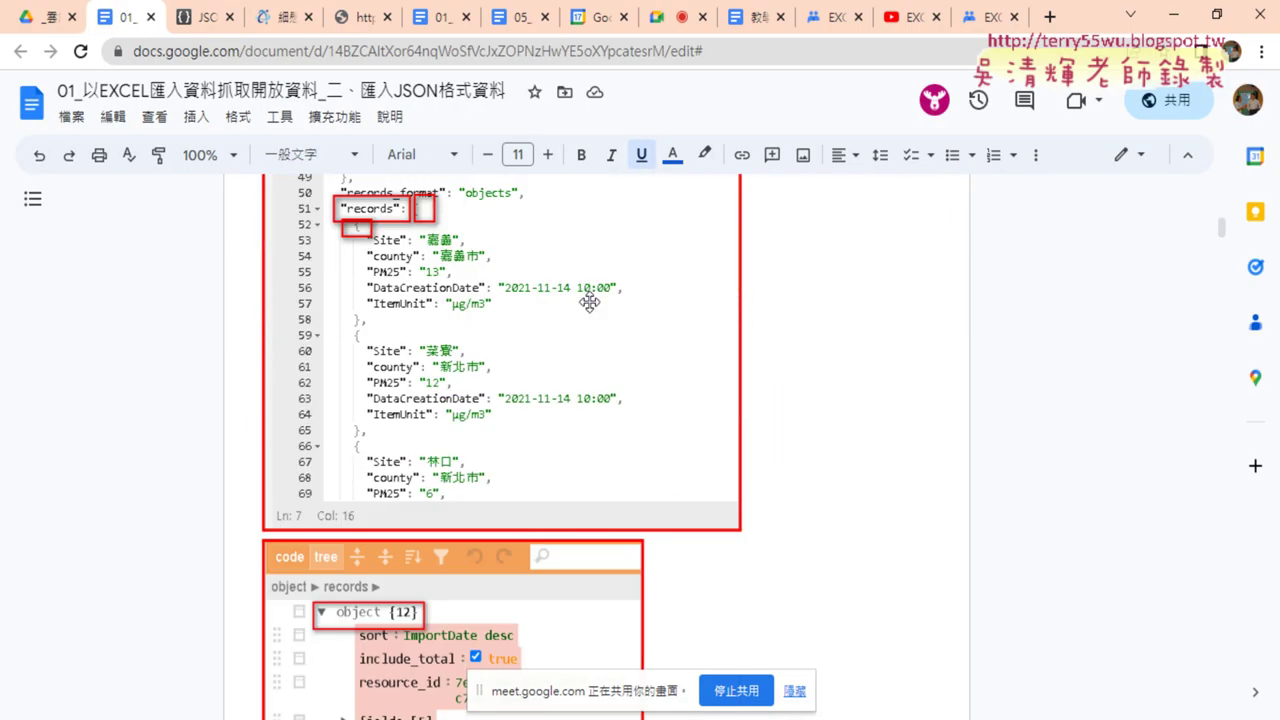
{"action": "scroll", "coordinate": [589, 302], "scroll_direction": "down", "scroll_amount": 3}
{"action": "scroll", "coordinate": [589, 302], "scroll_direction": "down", "scroll_amount": 3}
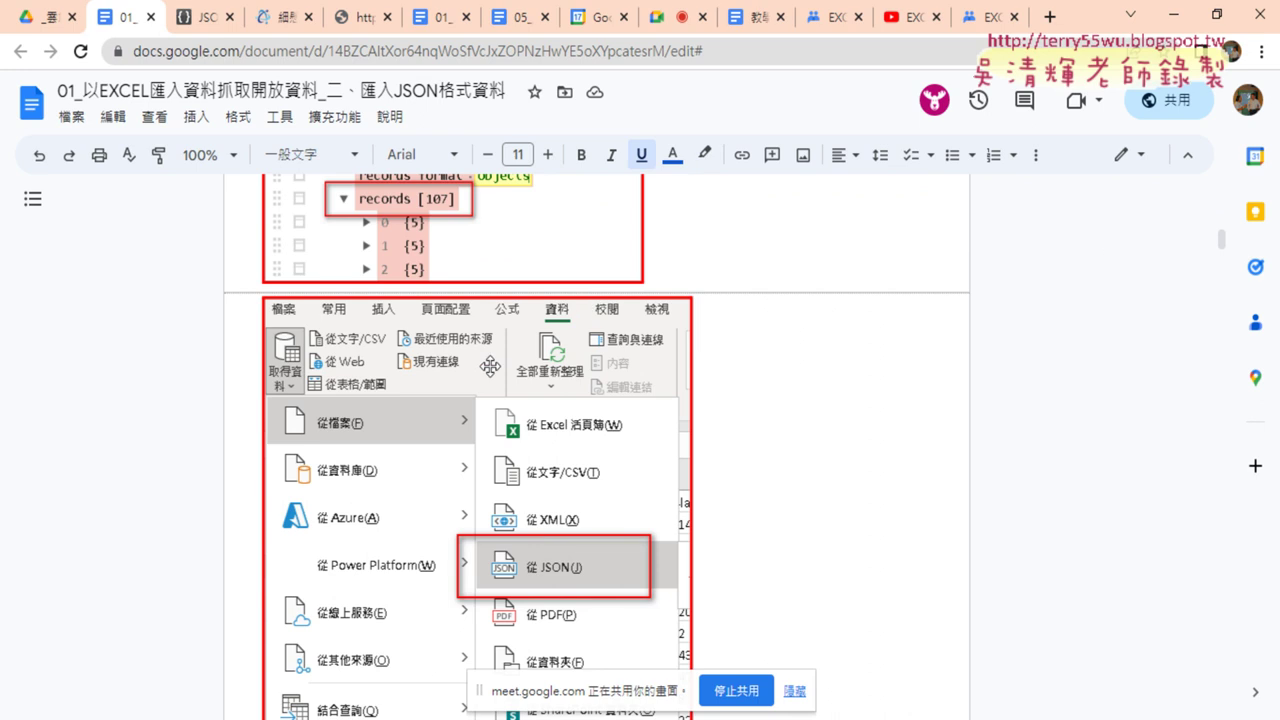
{"action": "scroll", "coordinate": [630, 432], "scroll_direction": "down", "scroll_amount": 2}
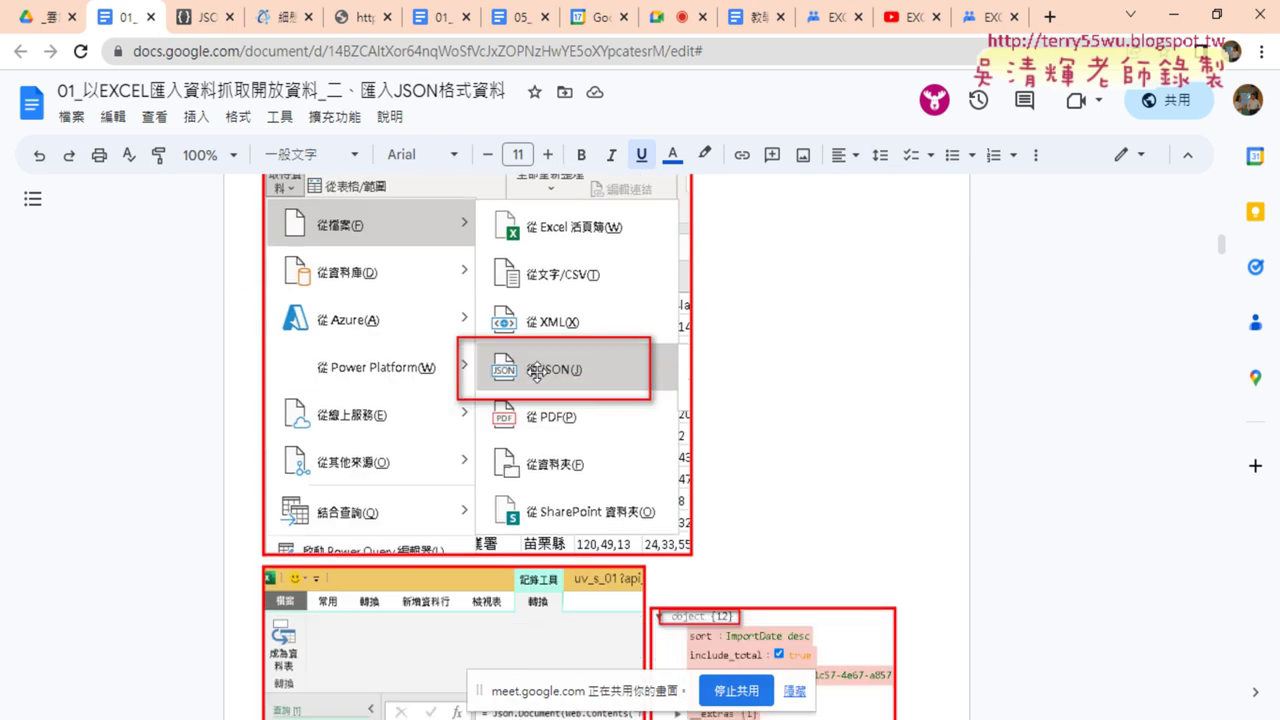
{"action": "scroll", "coordinate": [562, 370], "scroll_direction": "up", "scroll_amount": 1}
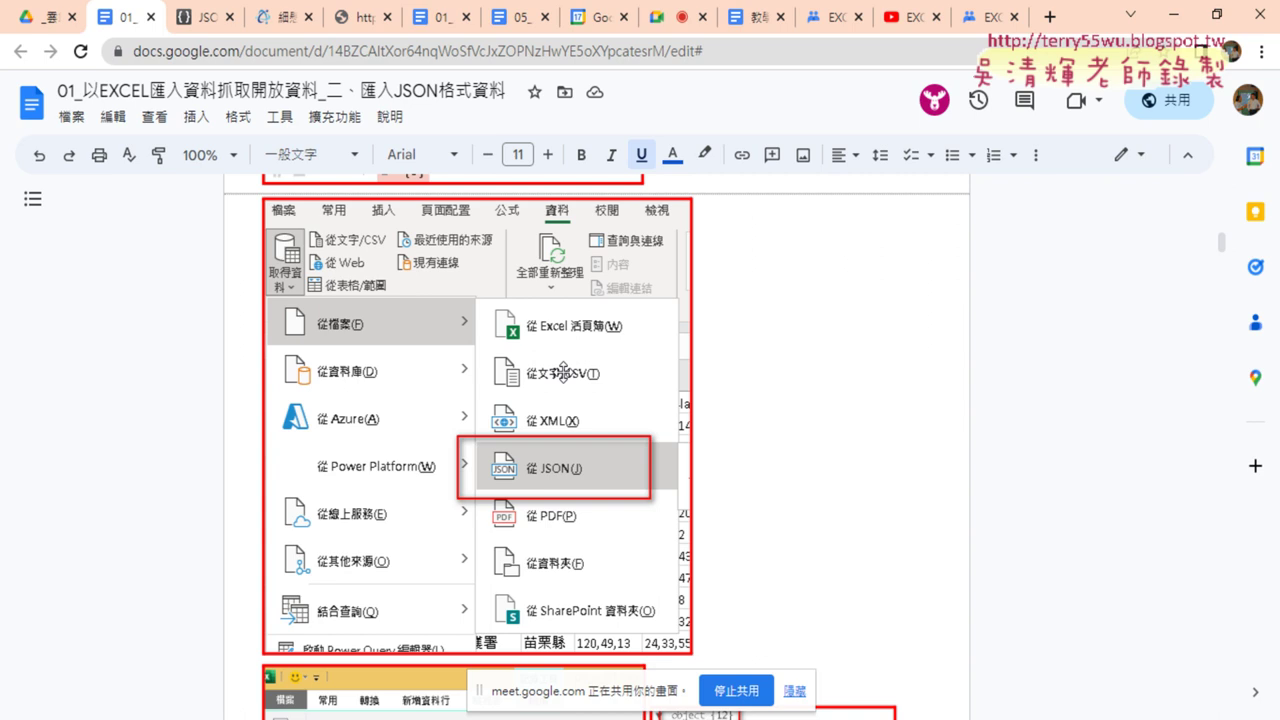
{"action": "scroll", "coordinate": [760, 380], "scroll_direction": "down", "scroll_amount": 5}
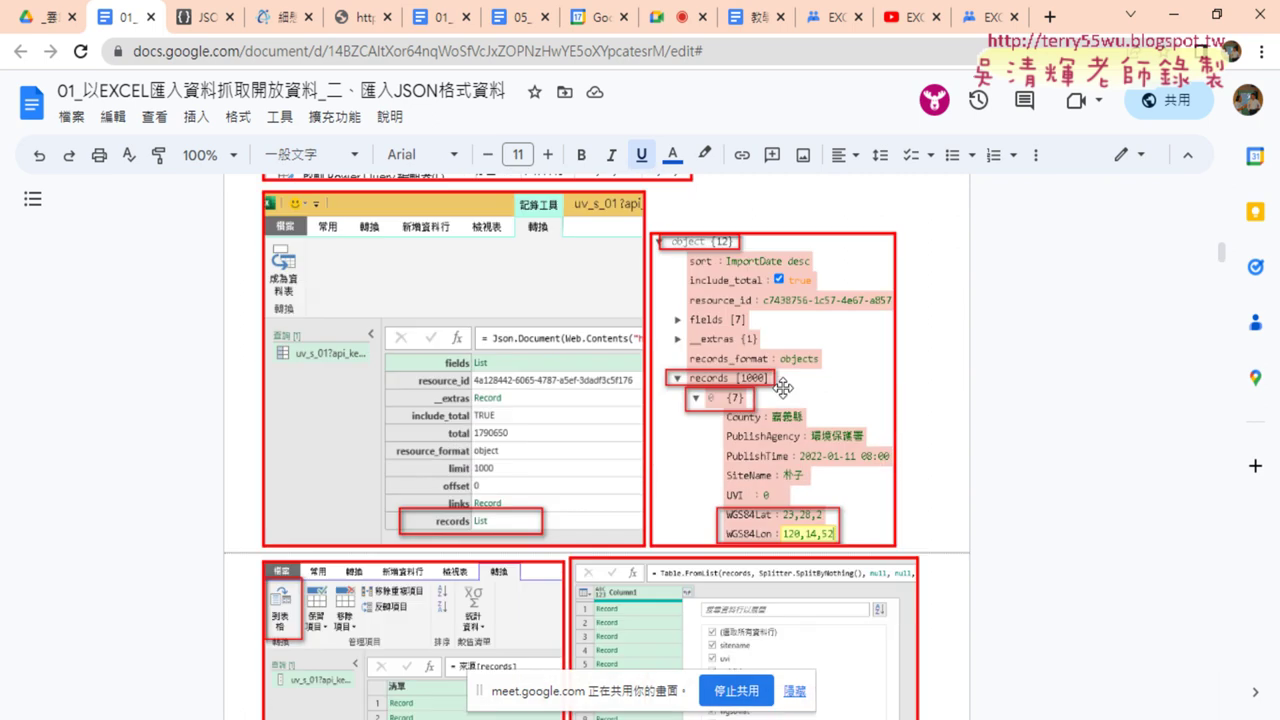
{"action": "scroll", "coordinate": [480, 340], "scroll_direction": "down", "scroll_amount": 2}
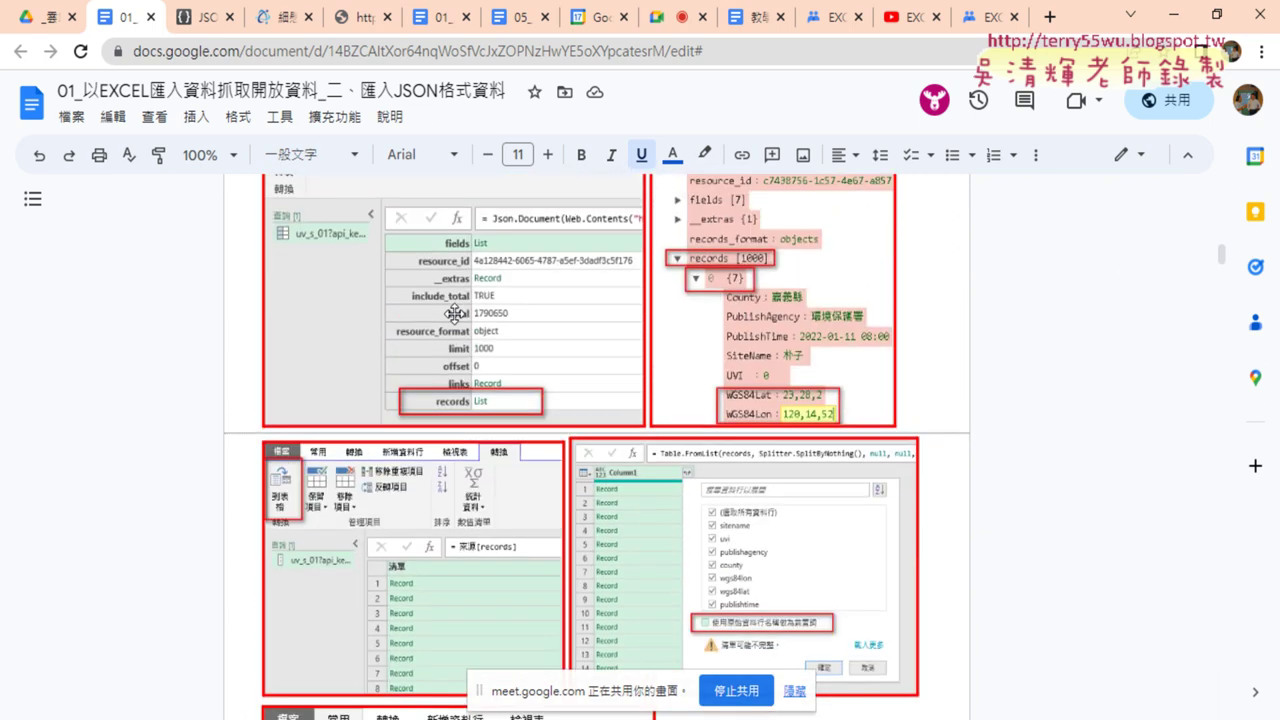
{"action": "scroll", "coordinate": [456, 308], "scroll_direction": "up", "scroll_amount": 1}
{"action": "scroll", "coordinate": [459, 398], "scroll_direction": "up", "scroll_amount": 1}
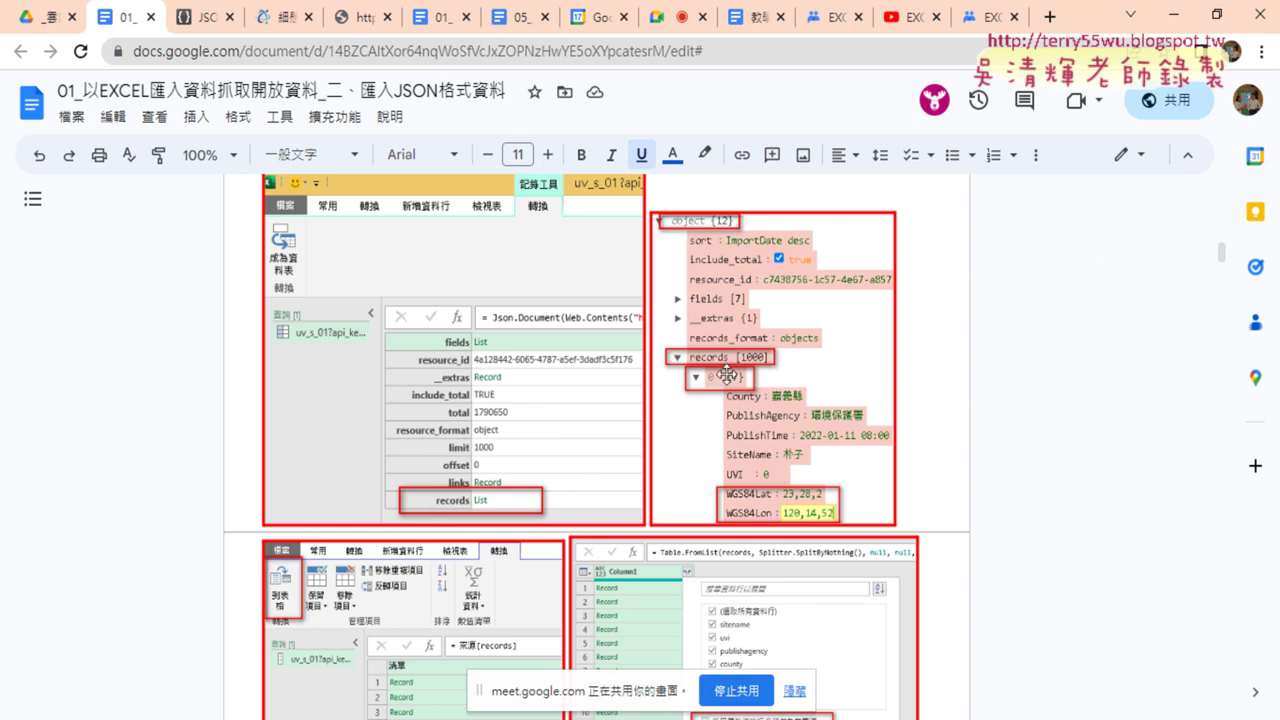
{"action": "scroll", "coordinate": [671, 437], "scroll_direction": "down", "scroll_amount": 4}
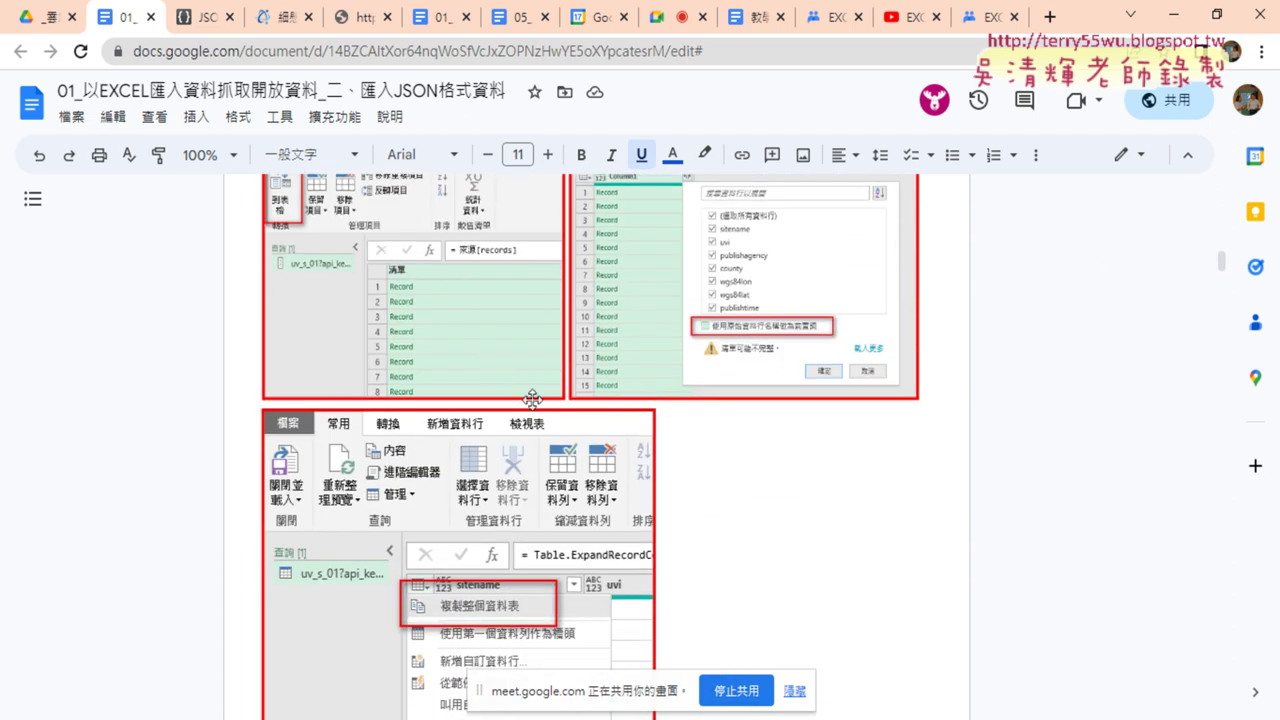
{"action": "scroll", "coordinate": [526, 357], "scroll_direction": "down", "scroll_amount": 4}
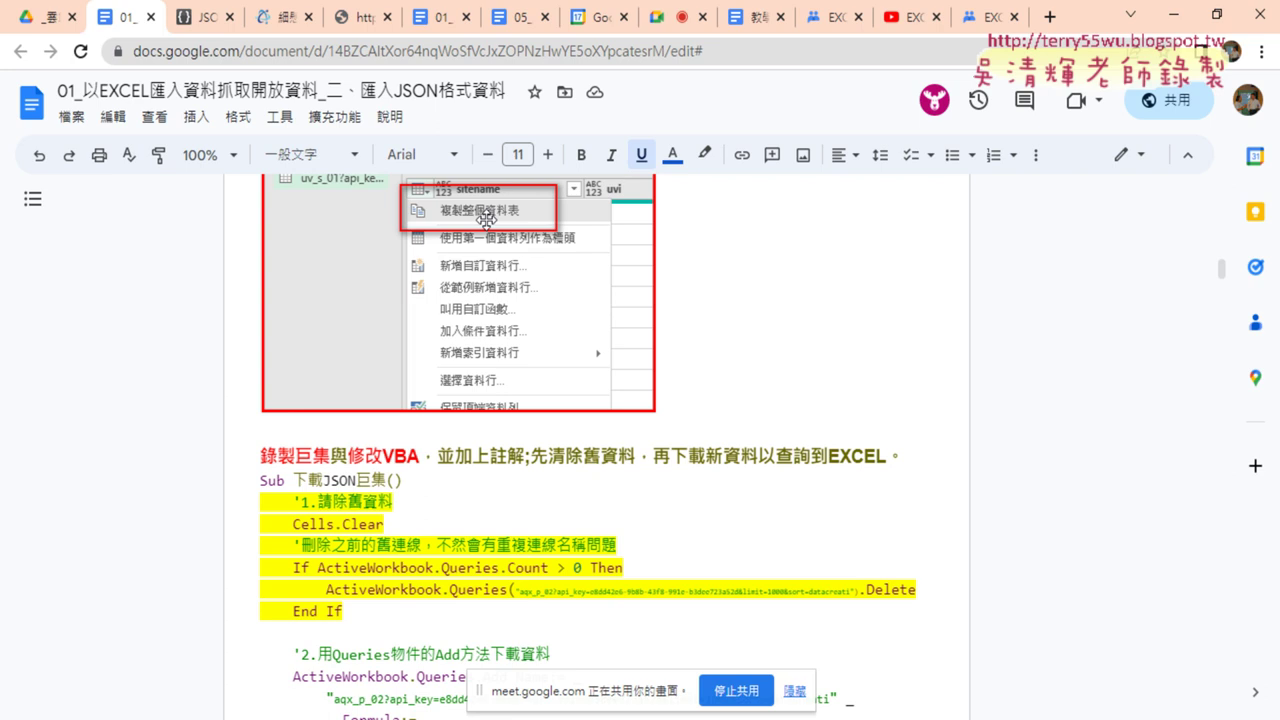
Highlight 'Queries' in the ActiveWorkbook.Queries.Add line yellow and enlarge it to 18 pt.
{"action": "scroll", "coordinate": [488, 250], "scroll_direction": "up", "scroll_amount": 1}
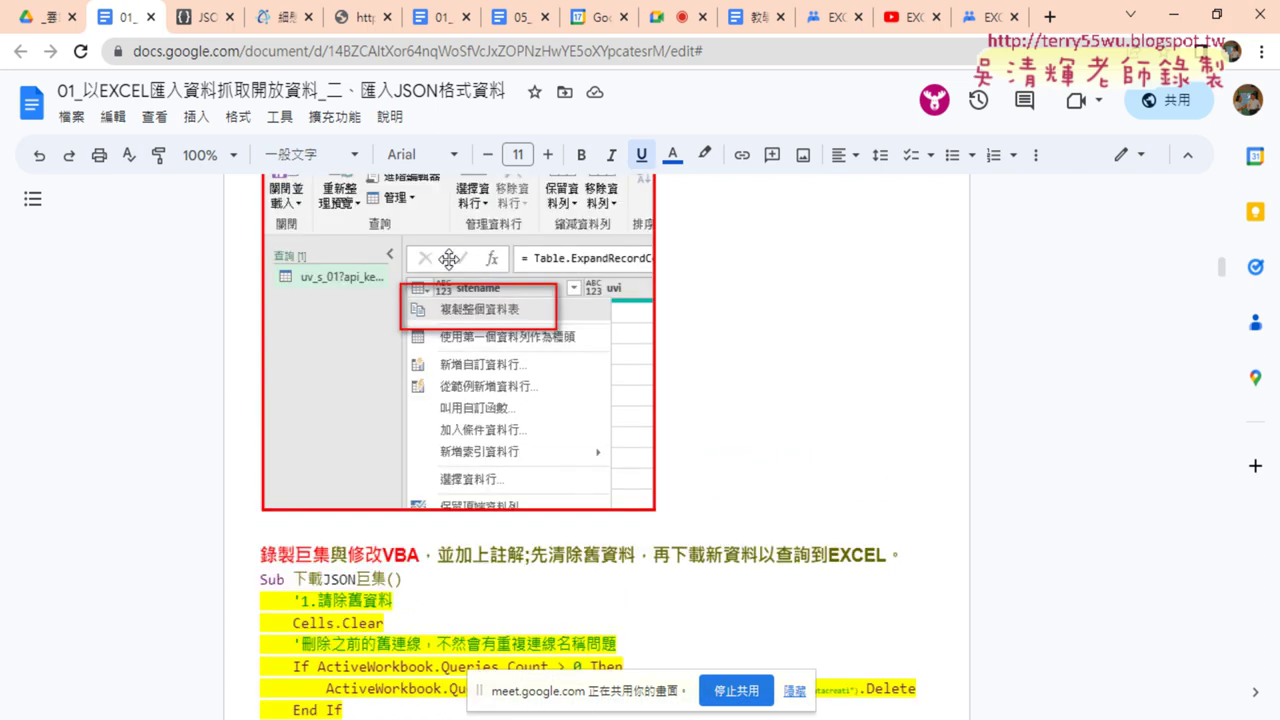
{"action": "scroll", "coordinate": [774, 366], "scroll_direction": "down", "scroll_amount": 3}
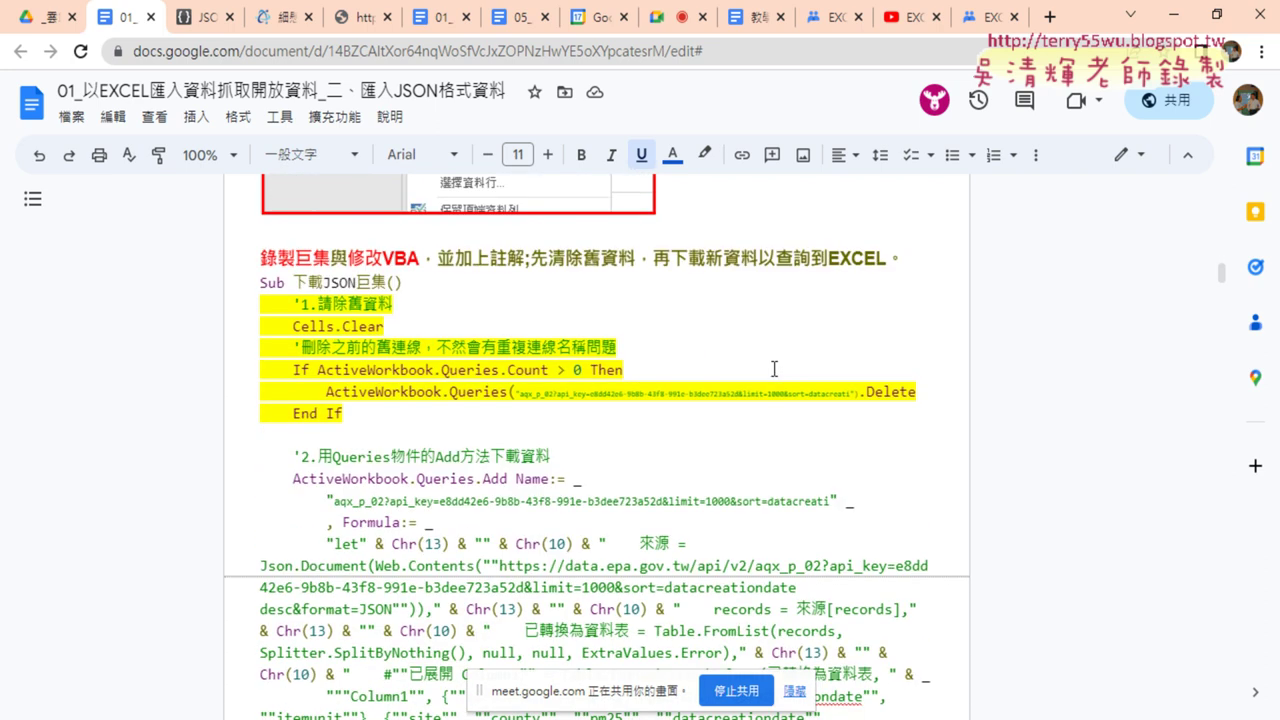
{"action": "scroll", "coordinate": [391, 371], "scroll_direction": "down", "scroll_amount": 2}
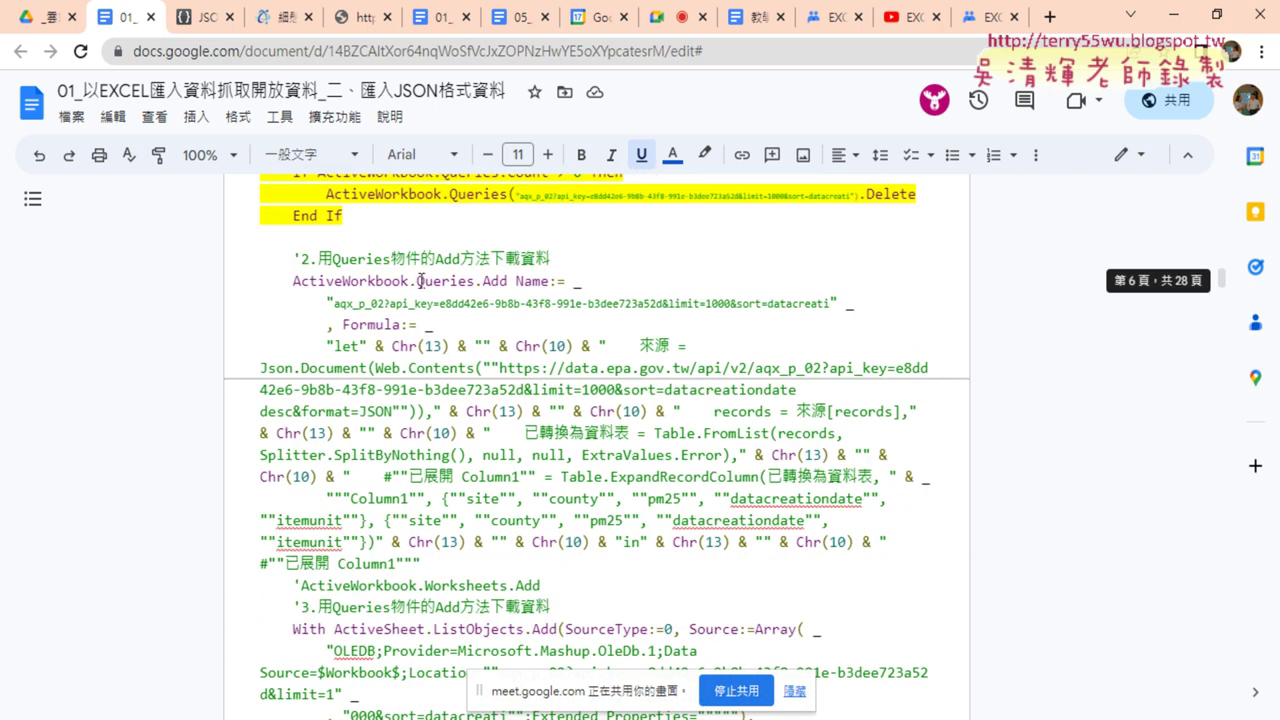
{"action": "left_click_drag", "start_coordinate": [417, 281], "coordinate": [475, 283]}
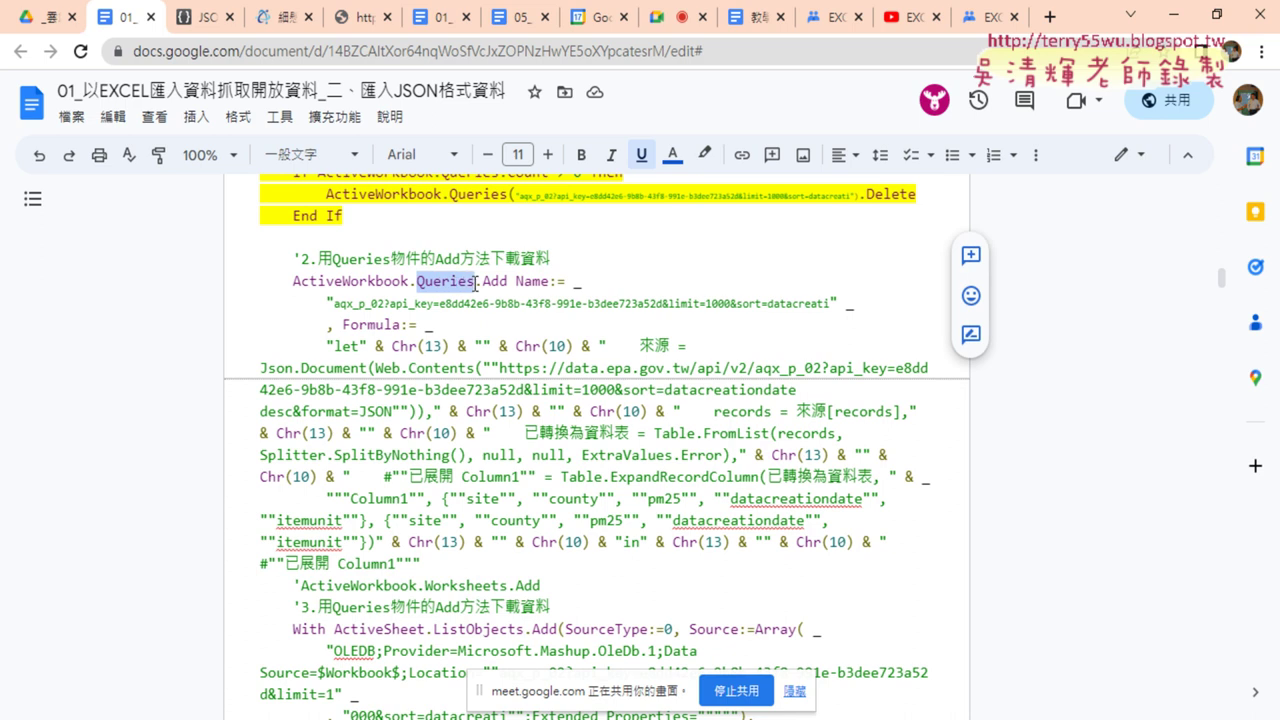
{"action": "left_click", "coordinate": [704, 154]}
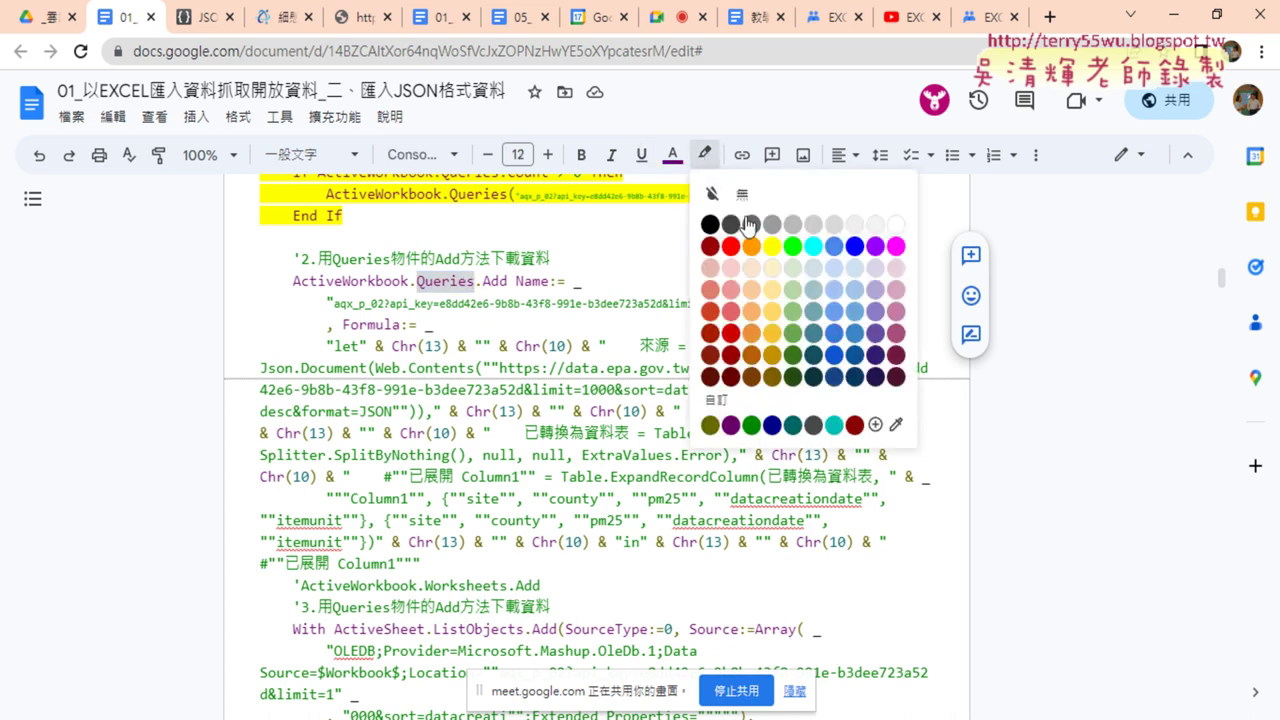
{"action": "left_click", "coordinate": [770, 245]}
{"action": "left_click", "coordinate": [550, 154]}
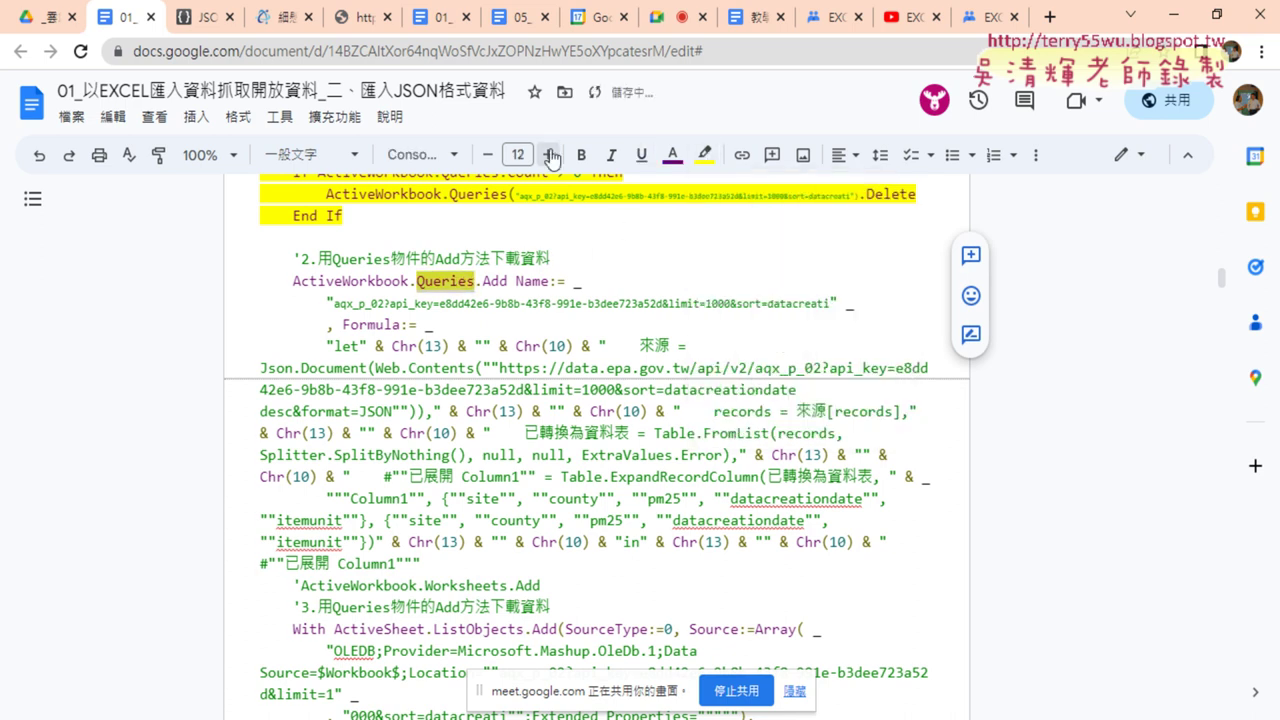
{"action": "left_click", "coordinate": [550, 154]}
{"action": "left_click", "coordinate": [550, 154]}
{"action": "left_click", "coordinate": [550, 154]}
{"action": "left_click", "coordinate": [550, 154]}
{"action": "left_click", "coordinate": [550, 154]}
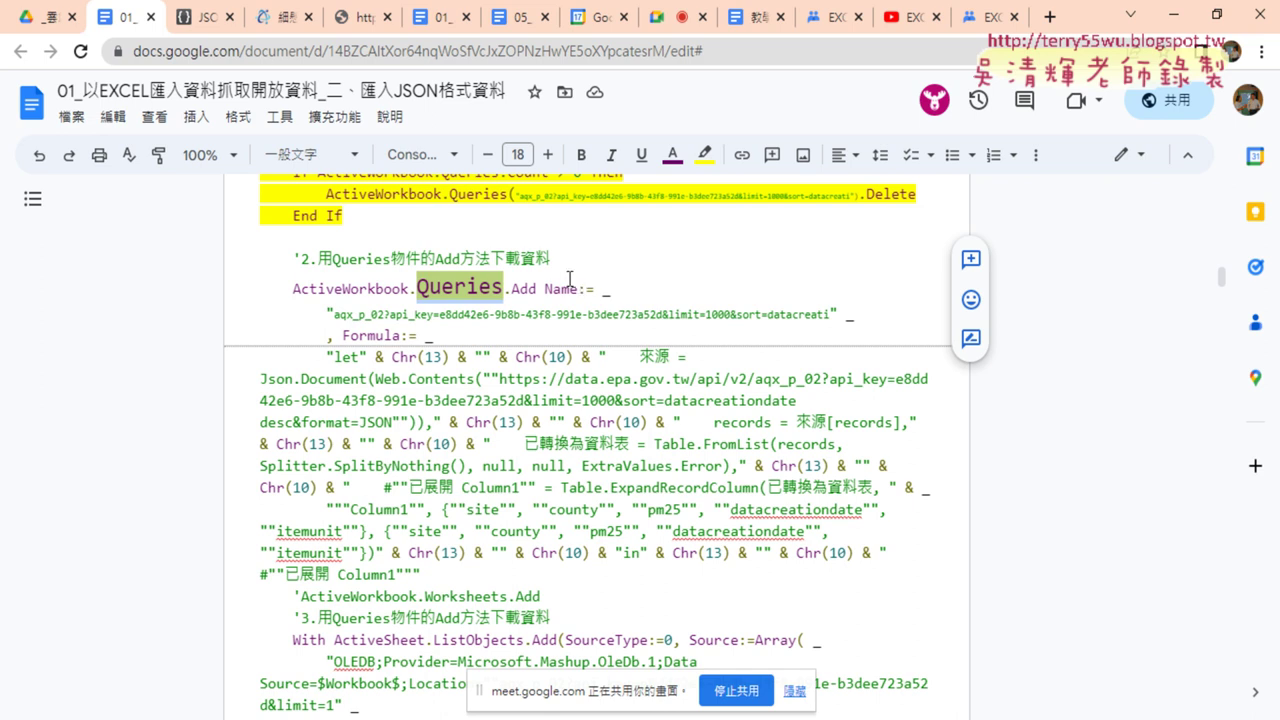
{"action": "double_click", "coordinate": [520, 290]}
{"action": "scroll", "coordinate": [647, 328], "scroll_direction": "down", "scroll_amount": 1}
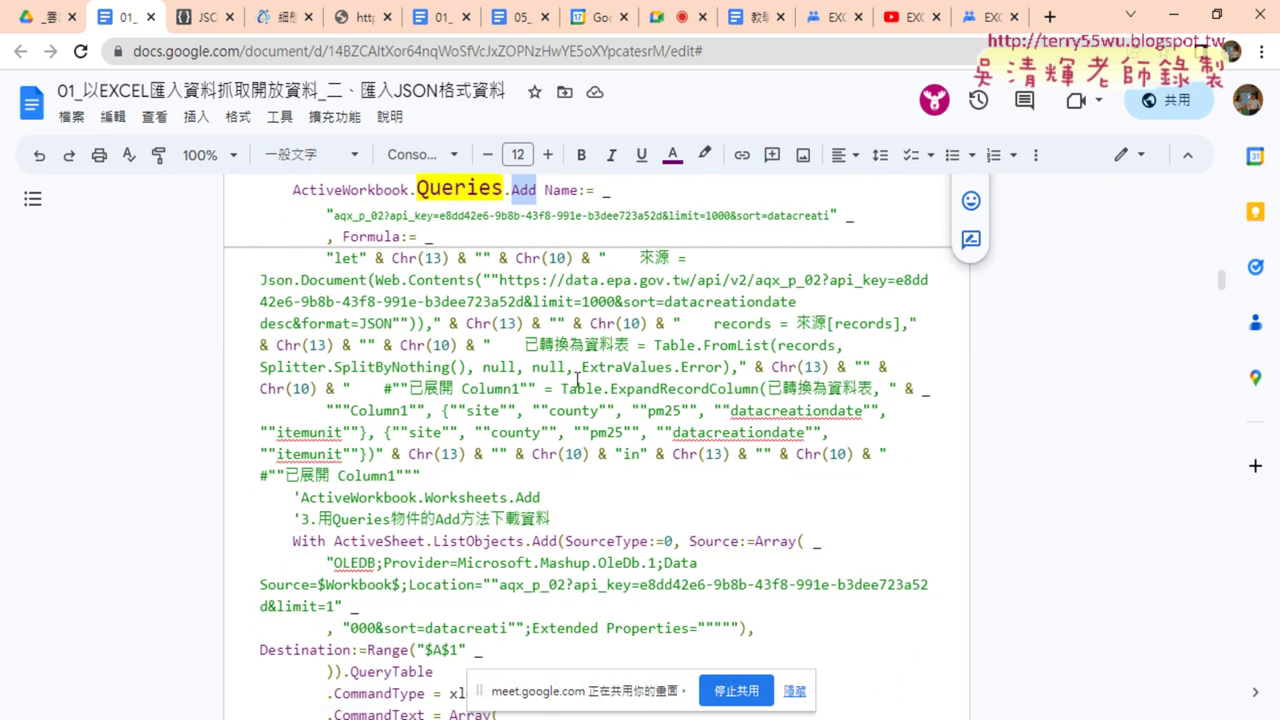
{"action": "scroll", "coordinate": [577, 380], "scroll_direction": "up", "scroll_amount": 1}
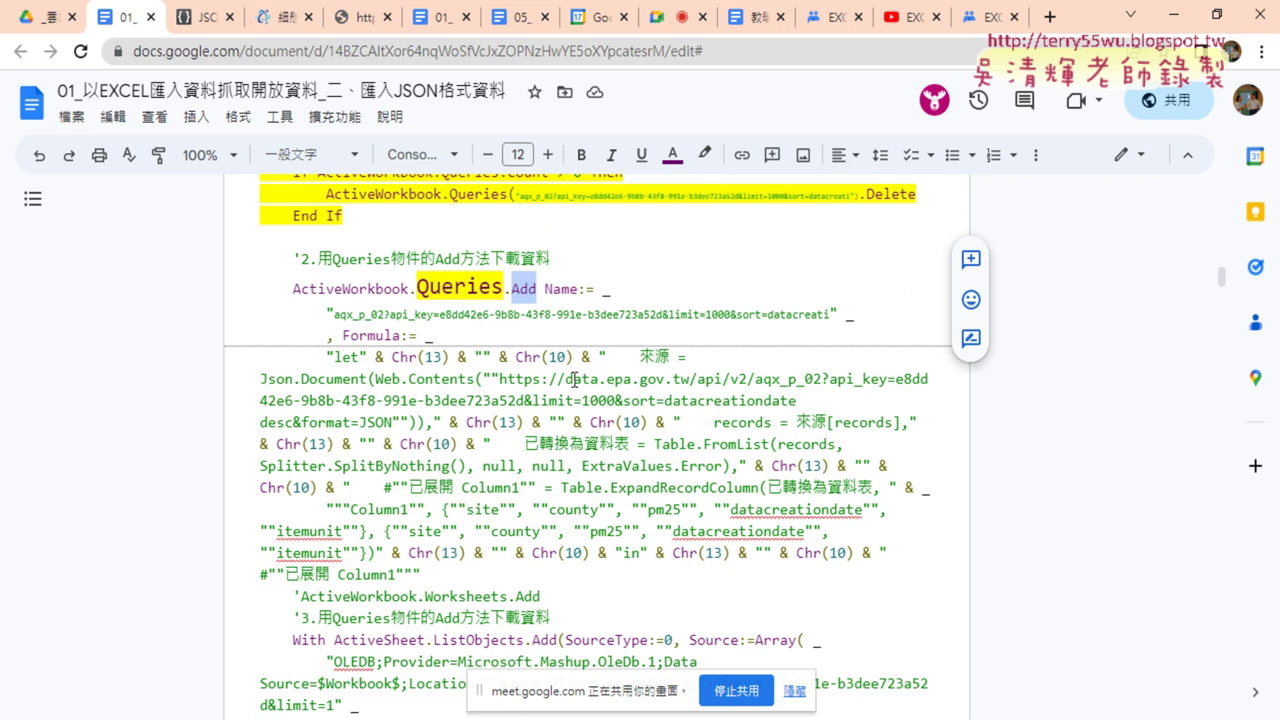
Select the OLEDB provider part of the connection string in the macro code.
{"action": "scroll", "coordinate": [535, 342], "scroll_direction": "down", "scroll_amount": 2}
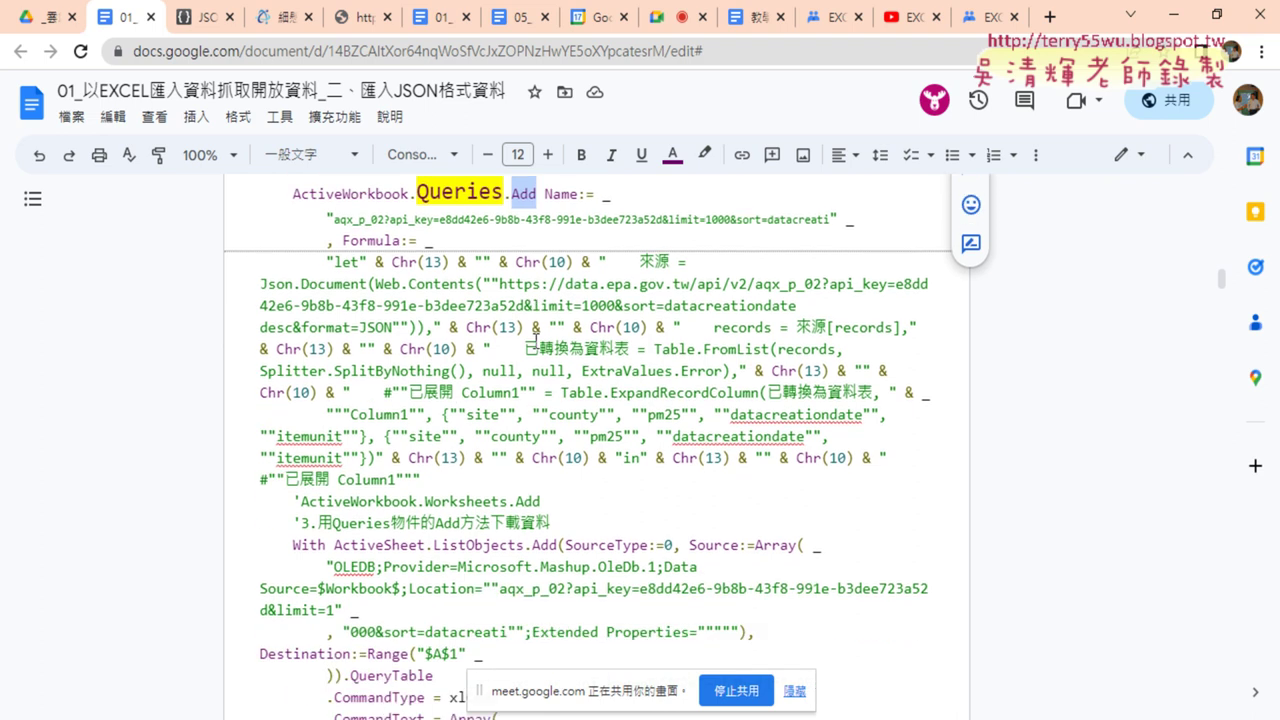
{"action": "scroll", "coordinate": [535, 344], "scroll_direction": "down", "scroll_amount": 1}
{"action": "scroll", "coordinate": [533, 346], "scroll_direction": "down", "scroll_amount": 1}
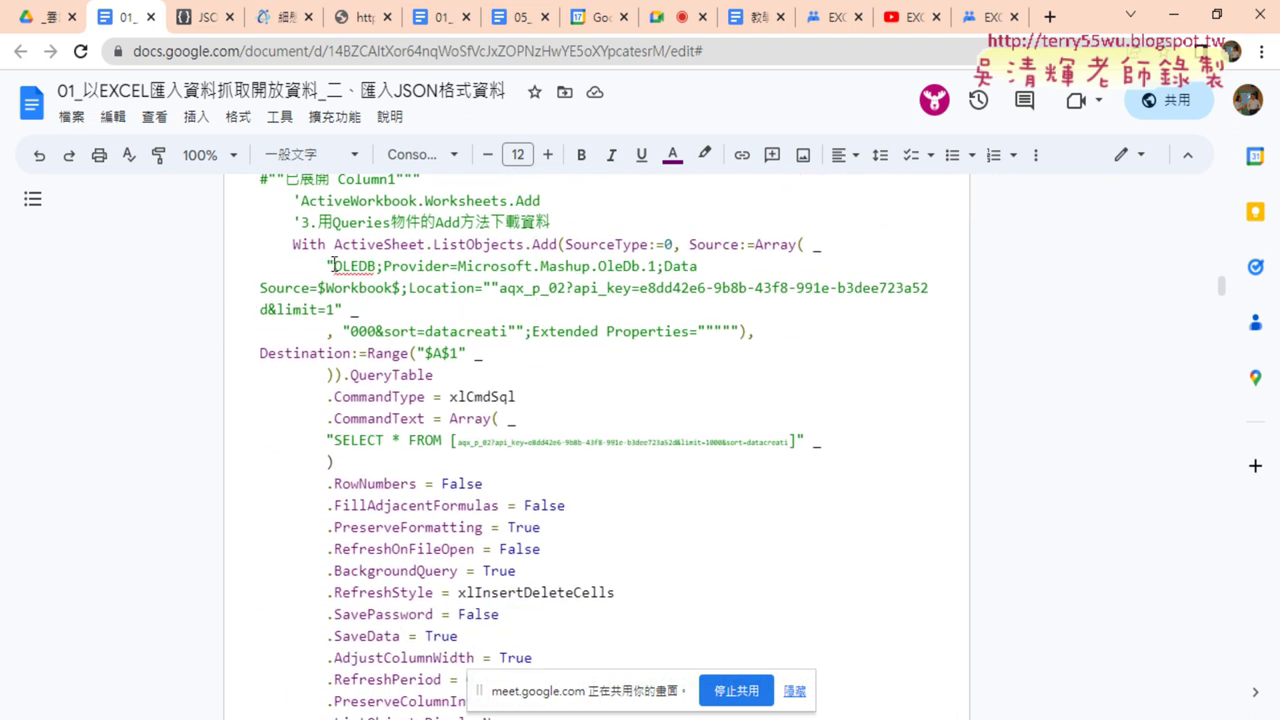
{"action": "mouse_move", "coordinate": [333, 266]}
{"action": "left_mouse_down"}
{"action": "mouse_move", "coordinate": [510, 266]}
{"action": "mouse_move", "coordinate": [350, 288]}
{"action": "mouse_move", "coordinate": [338, 302]}
{"action": "left_mouse_up"}
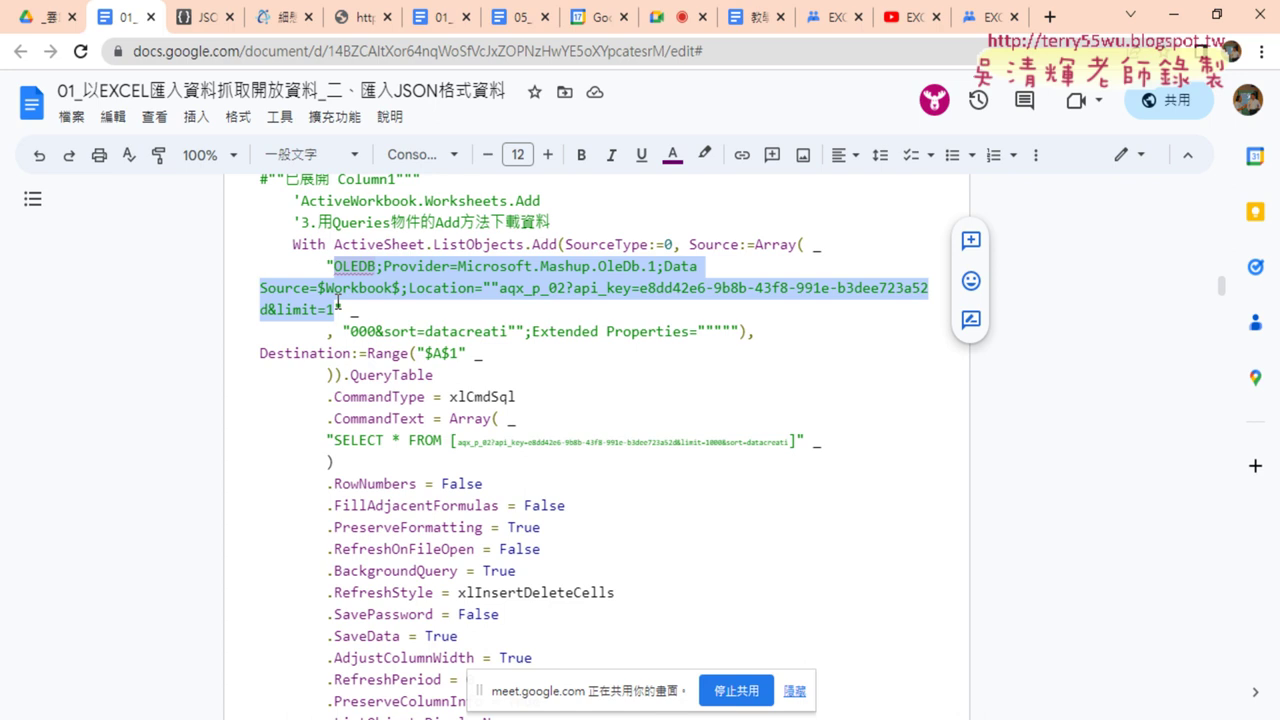
{"action": "left_click", "coordinate": [368, 270]}
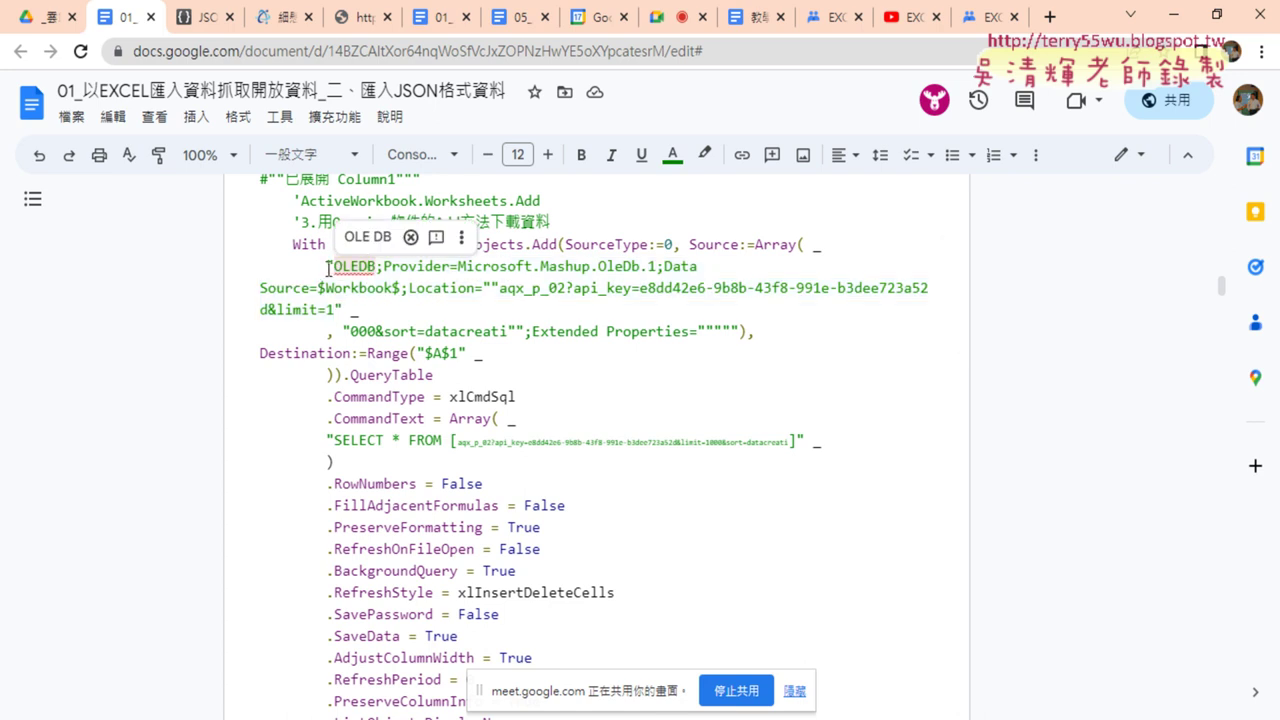
{"action": "left_click_drag", "start_coordinate": [326, 266], "coordinate": [616, 266]}
Select the SELECT * FROM query text in the code.
{"action": "scroll", "coordinate": [575, 320], "scroll_direction": "down", "scroll_amount": 2}
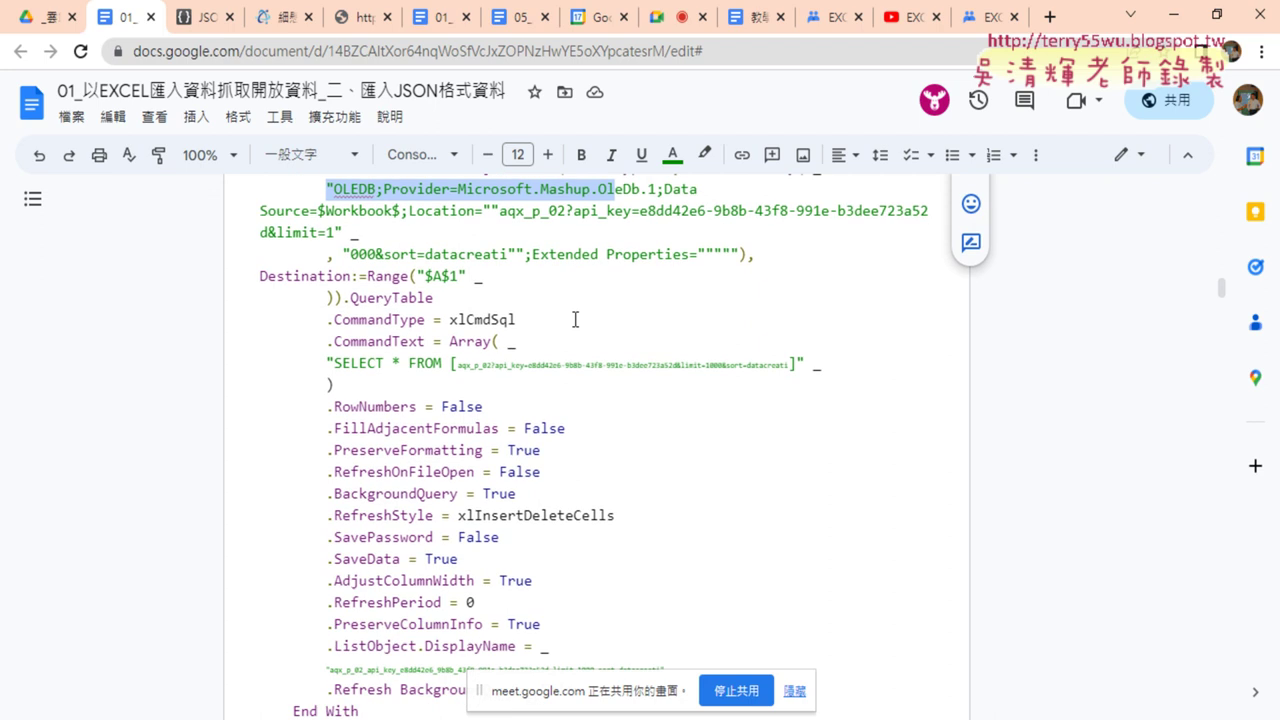
{"action": "scroll", "coordinate": [575, 320], "scroll_direction": "down", "scroll_amount": 2}
{"action": "scroll", "coordinate": [575, 320], "scroll_direction": "up", "scroll_amount": 1}
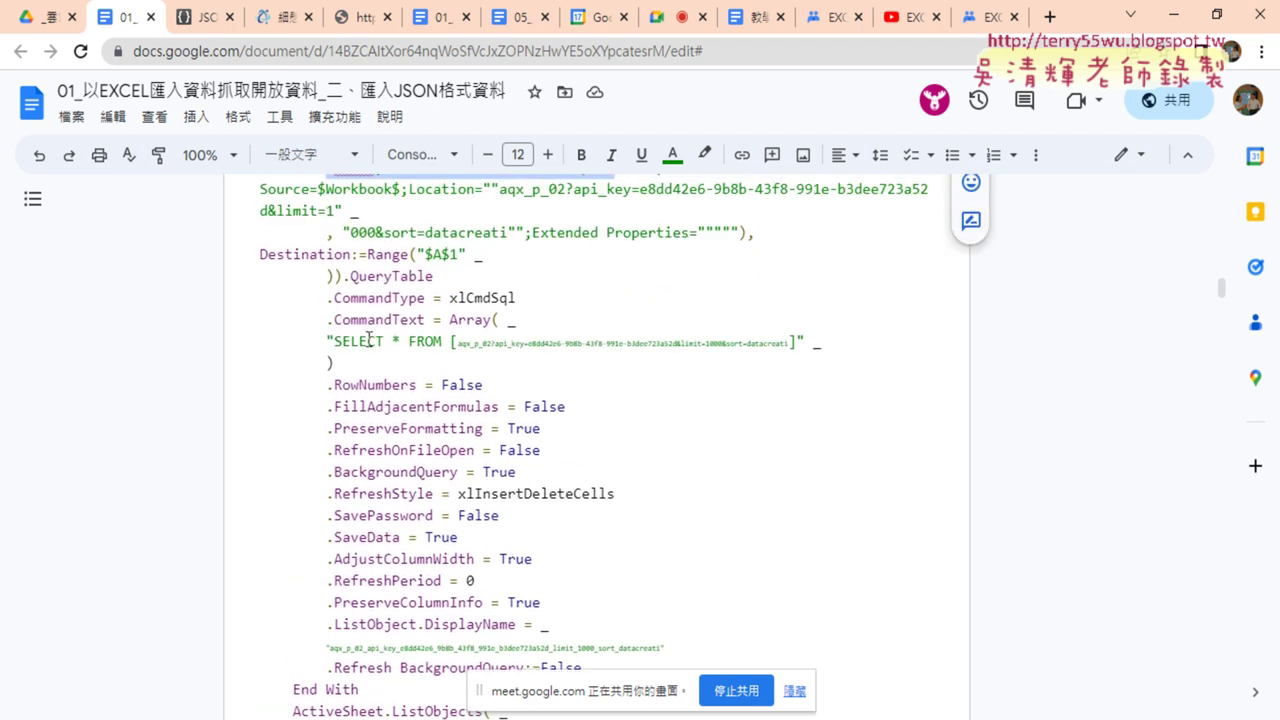
{"action": "left_click", "coordinate": [336, 342]}
{"action": "left_click_drag", "start_coordinate": [336, 342], "coordinate": [785, 342]}
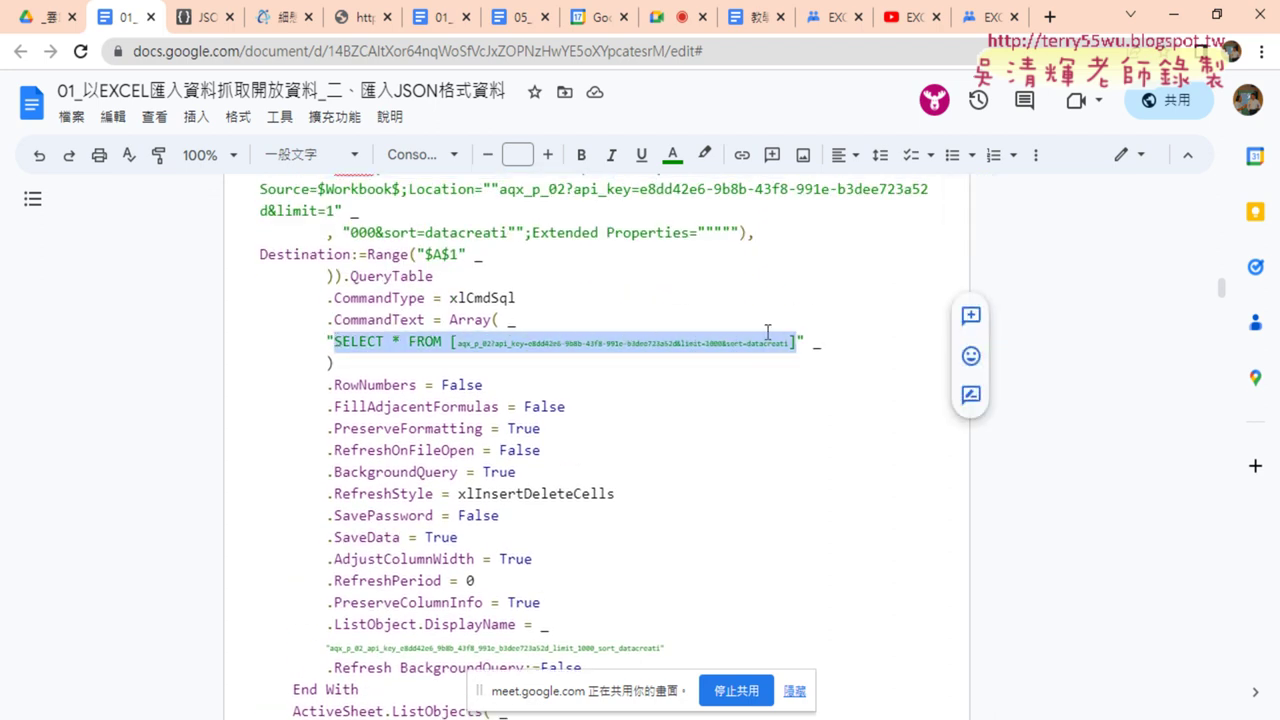
{"action": "scroll", "coordinate": [720, 340], "scroll_direction": "up", "scroll_amount": 5}
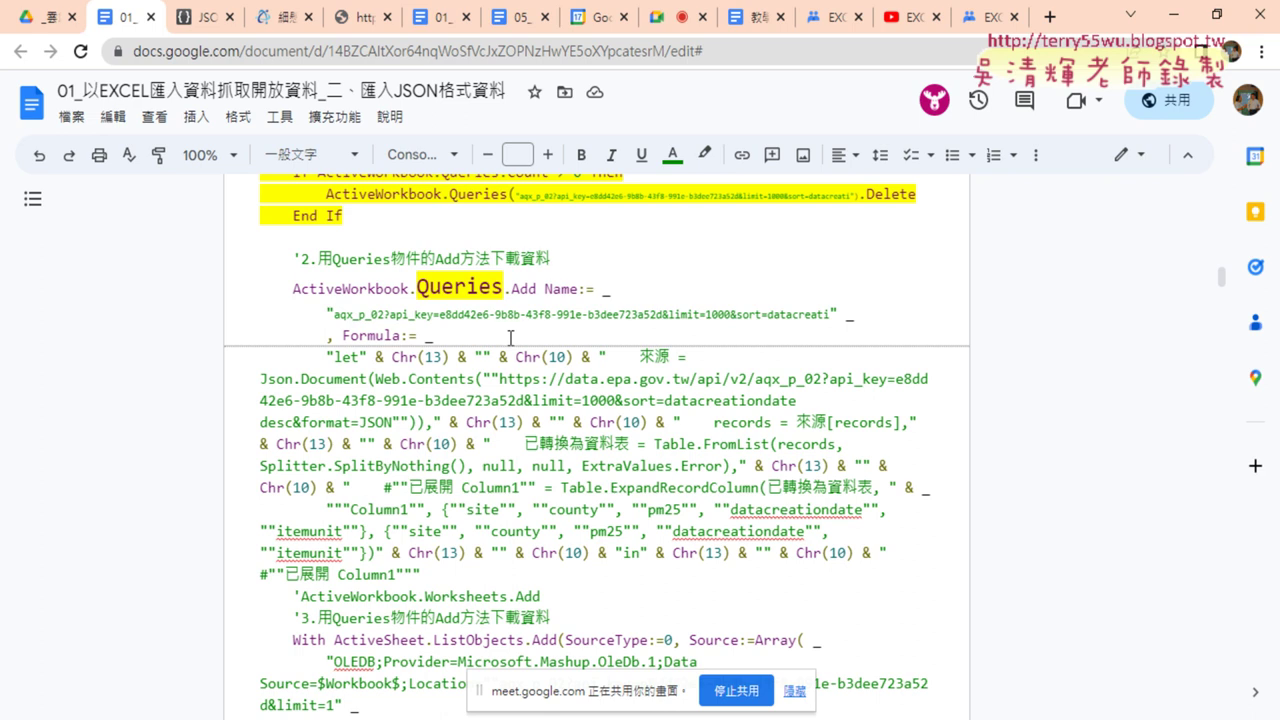
Move to page 2 of the lesson and follow the data.gov.tw PM2.5 dataset link.
{"action": "scroll", "coordinate": [510, 338], "scroll_direction": "down", "scroll_amount": 3}
{"action": "scroll", "coordinate": [511, 338], "scroll_direction": "down", "scroll_amount": 3}
{"action": "scroll", "coordinate": [512, 338], "scroll_direction": "down", "scroll_amount": 2}
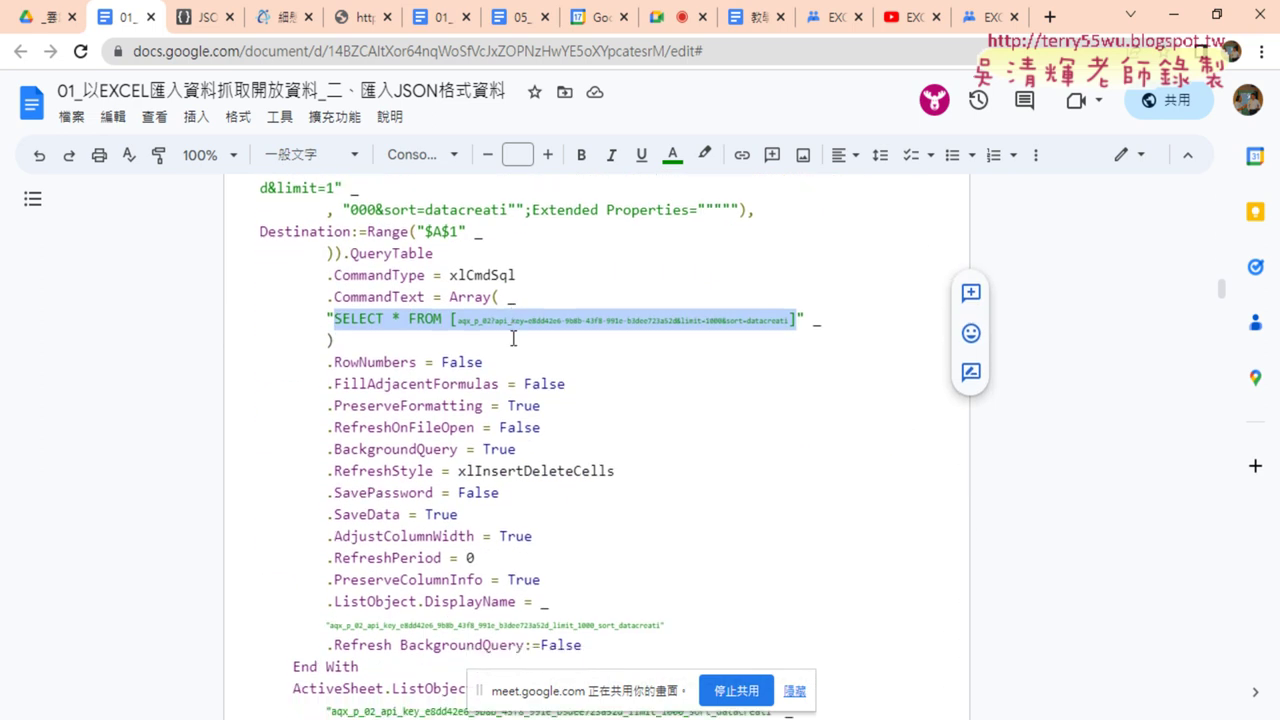
{"action": "scroll", "coordinate": [512, 338], "scroll_direction": "down", "scroll_amount": 4}
{"action": "scroll", "coordinate": [512, 338], "scroll_direction": "down", "scroll_amount": 2}
{"action": "scroll", "coordinate": [512, 338], "scroll_direction": "down", "scroll_amount": 1}
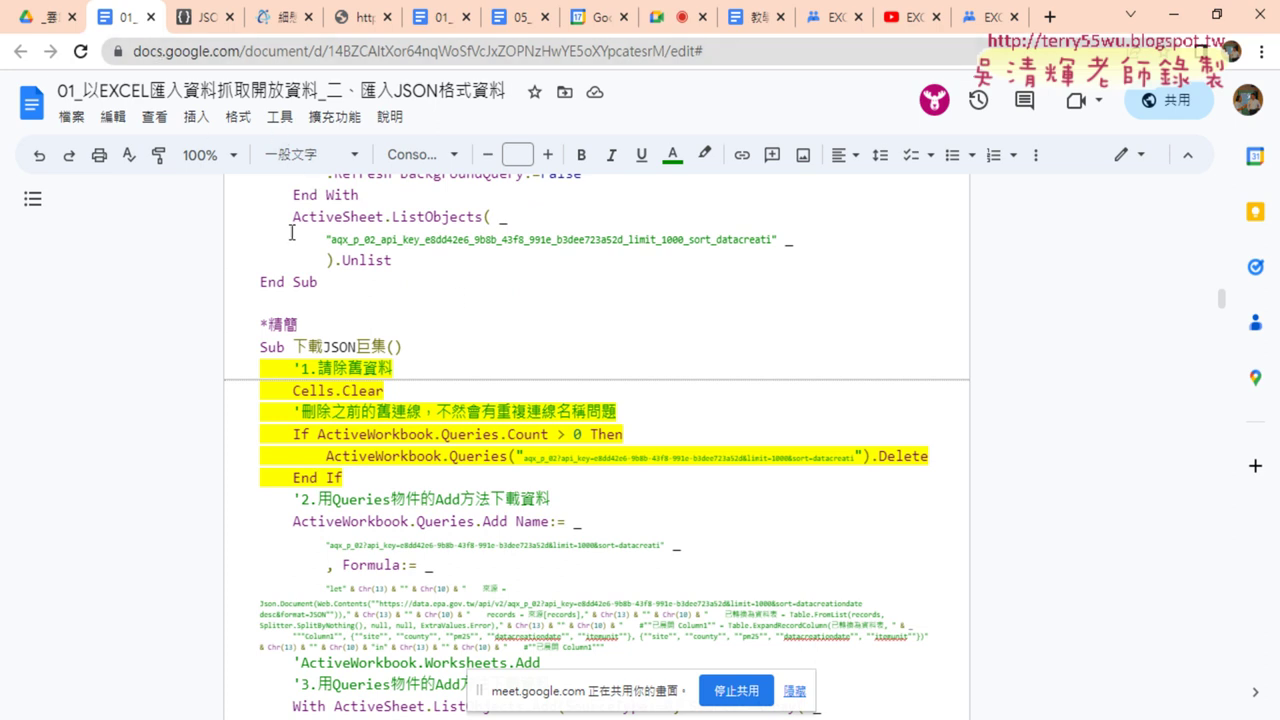
{"action": "left_click_drag", "start_coordinate": [1220, 298], "coordinate": [1223, 212]}
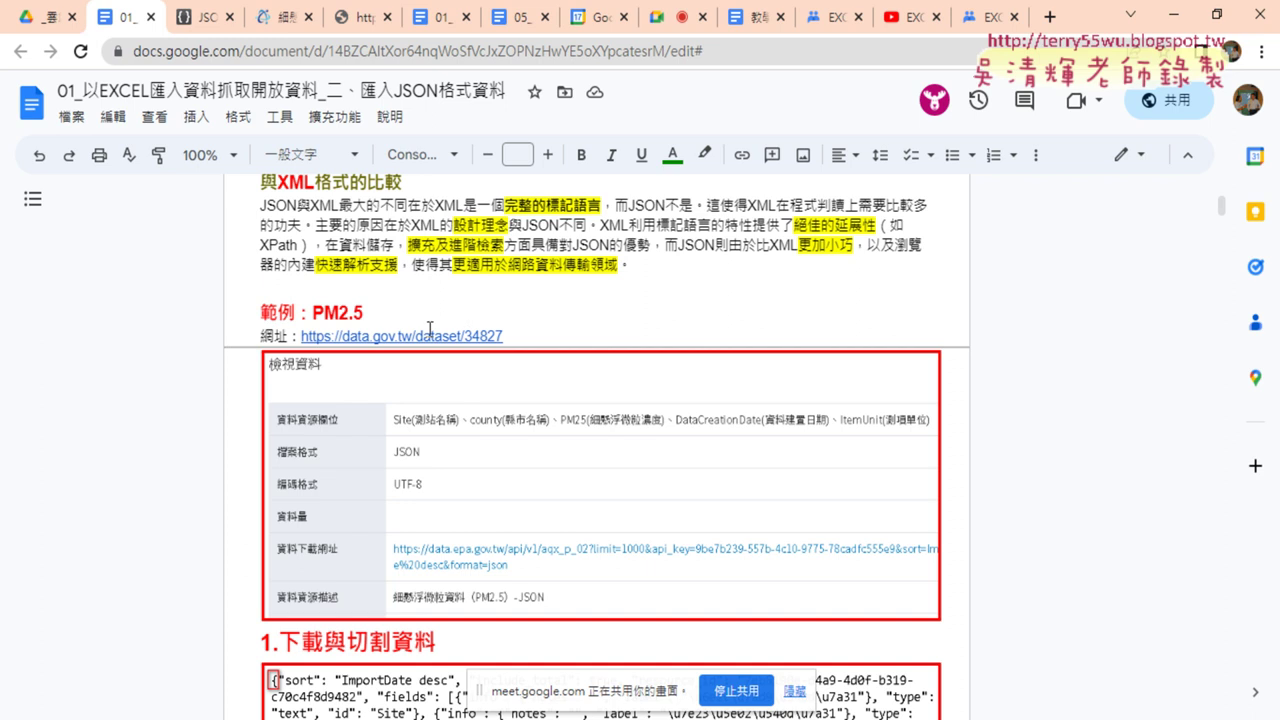
{"action": "left_click", "coordinate": [417, 335]}
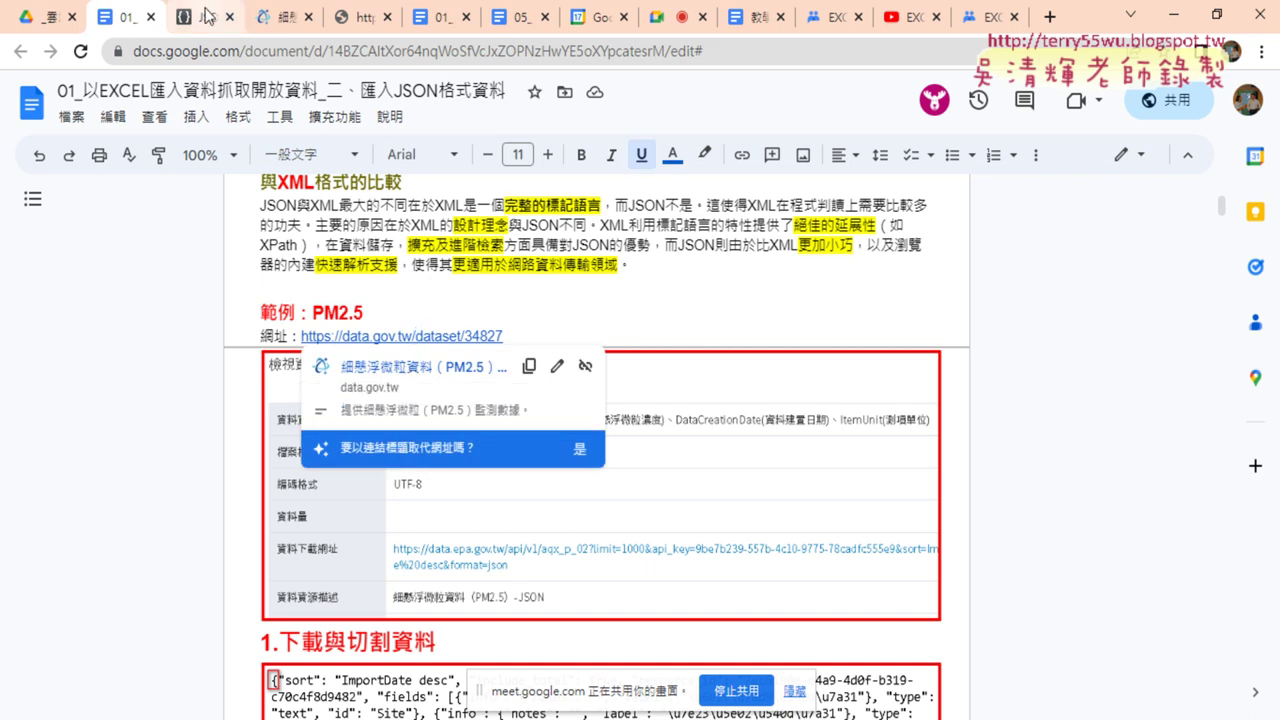
On the data.gov.tw PM2.5 dataset page, open the JSON resource's API response.
{"action": "left_click", "coordinate": [285, 17]}
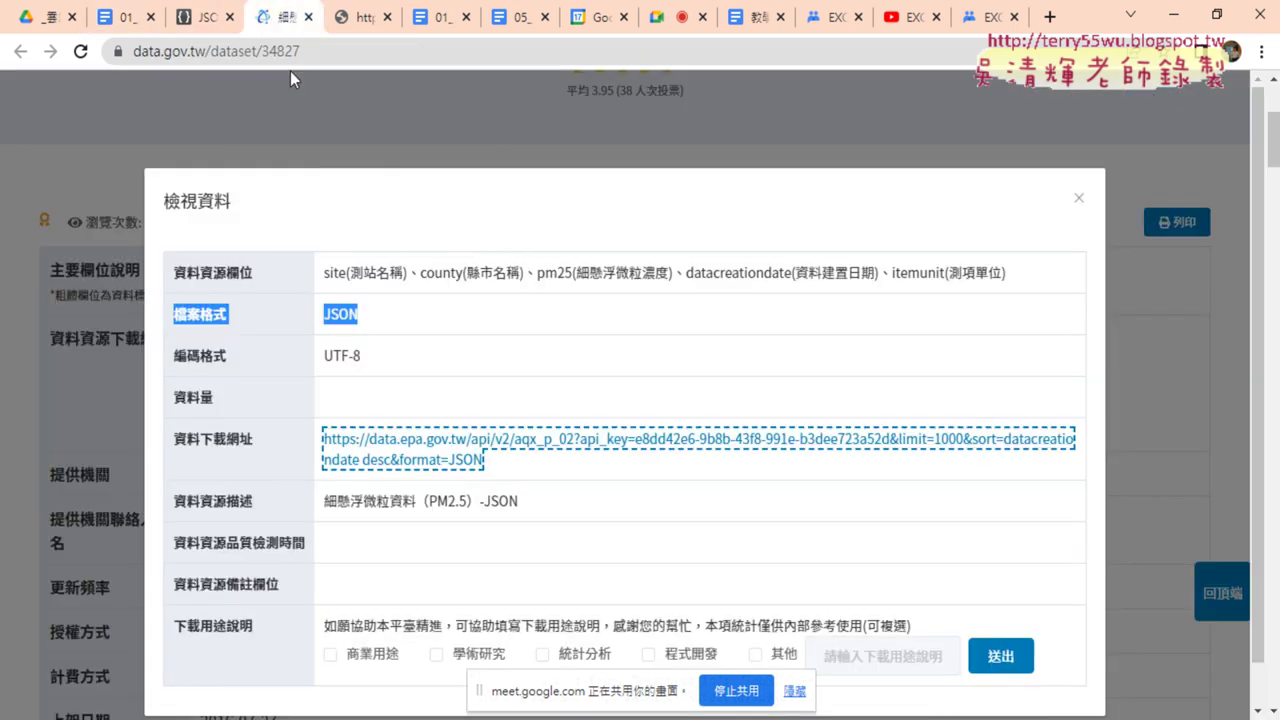
{"action": "left_click", "coordinate": [1020, 228]}
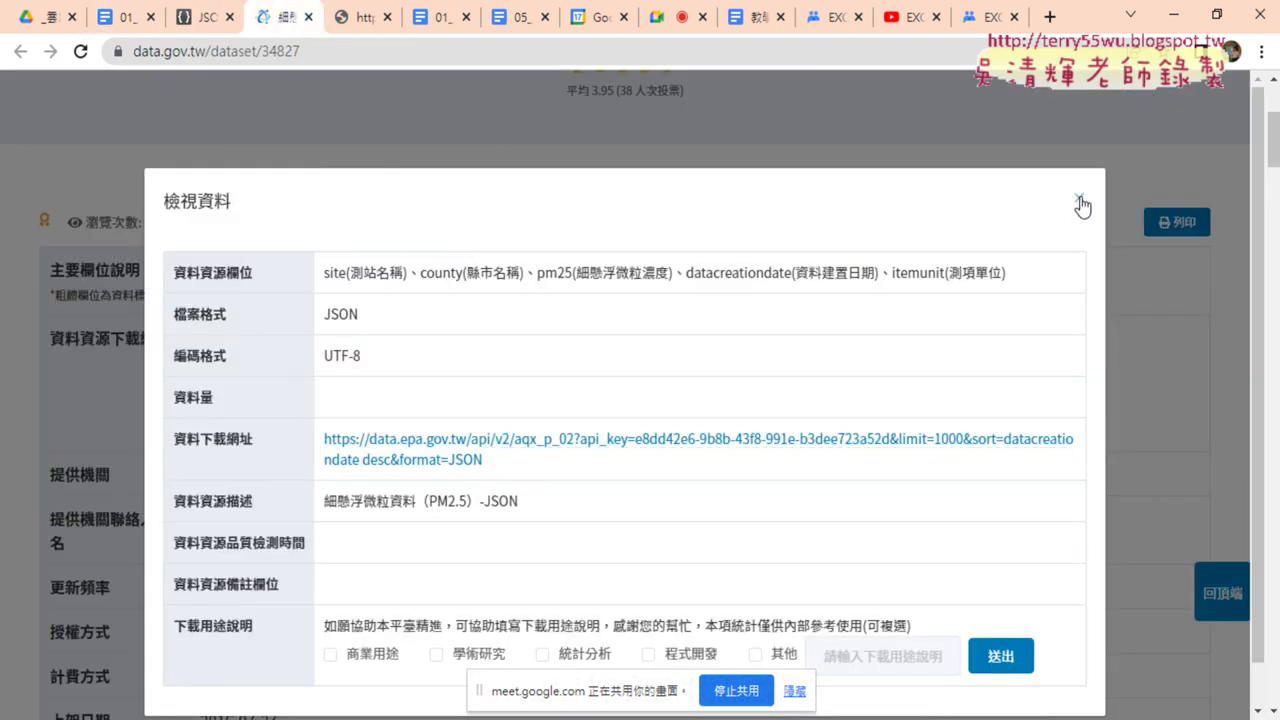
{"action": "left_click", "coordinate": [1081, 206]}
{"action": "left_click", "coordinate": [313, 386]}
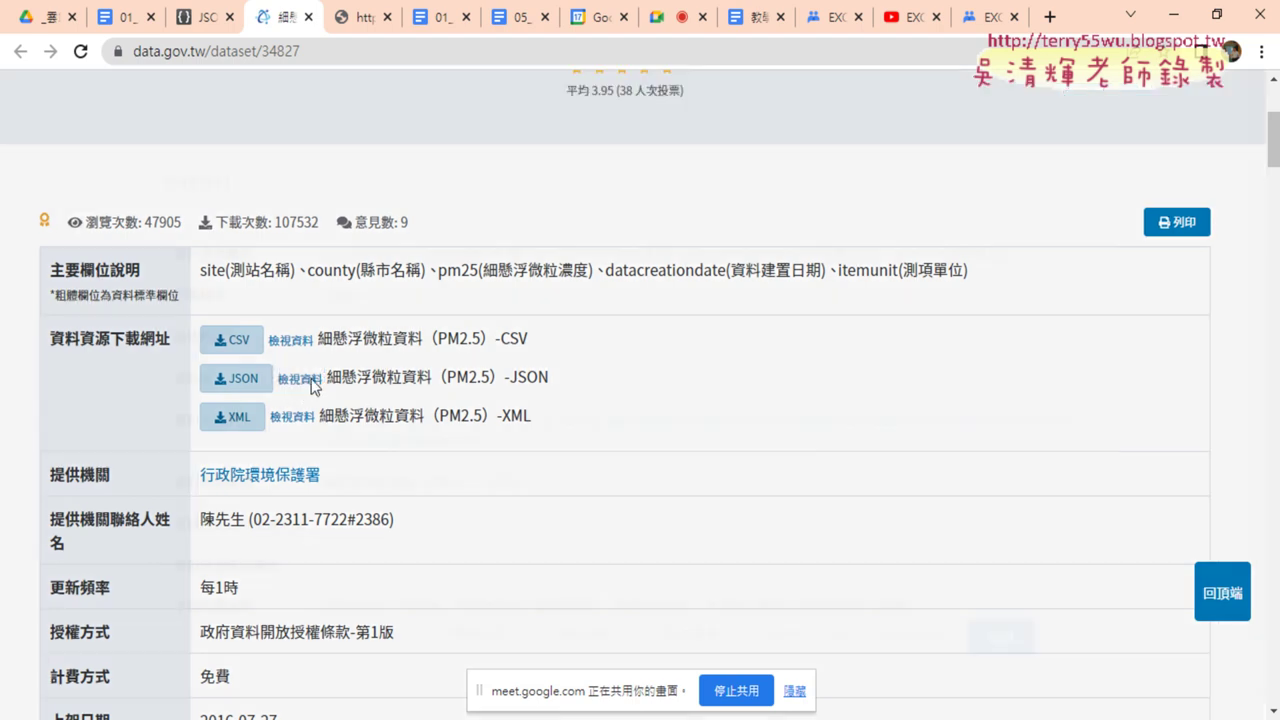
{"action": "left_click", "coordinate": [313, 386]}
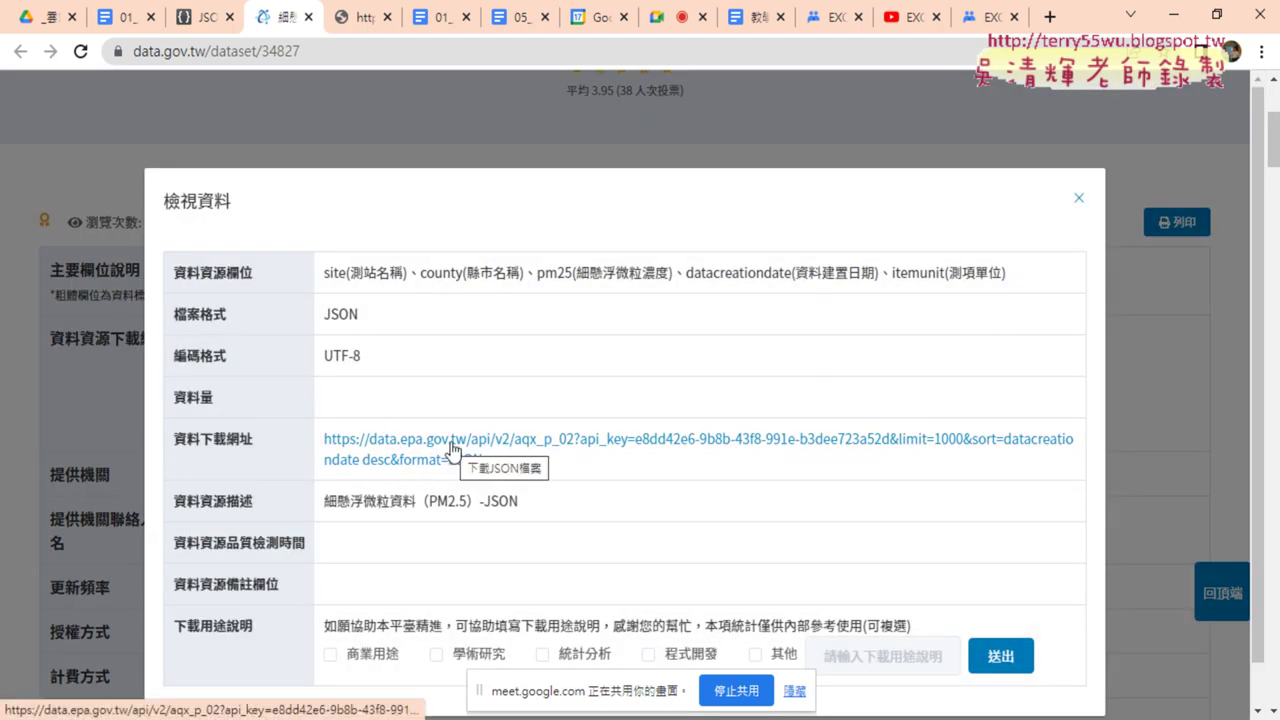
{"action": "left_click", "coordinate": [452, 448]}
{"action": "left_click", "coordinate": [350, 310]}
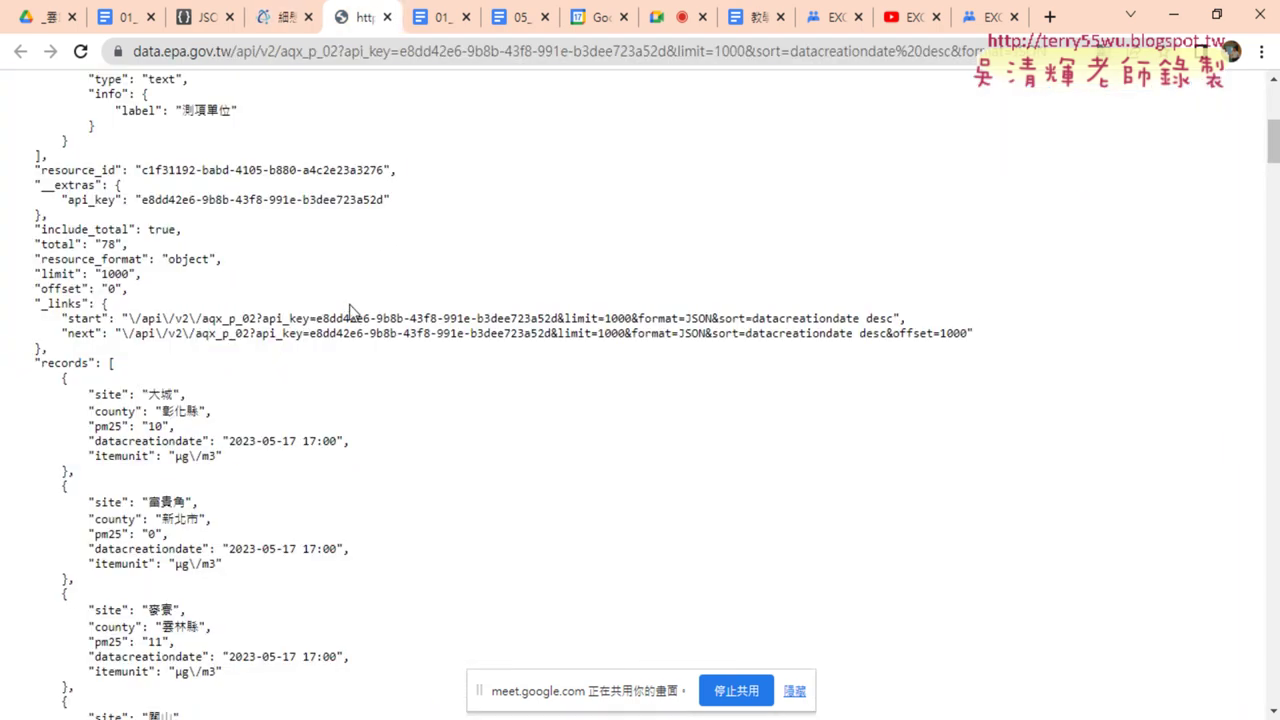
Look through the raw JSON fields and records, then select all of it with Ctrl+A.
{"action": "scroll", "coordinate": [305, 330], "scroll_direction": "up", "scroll_amount": 5}
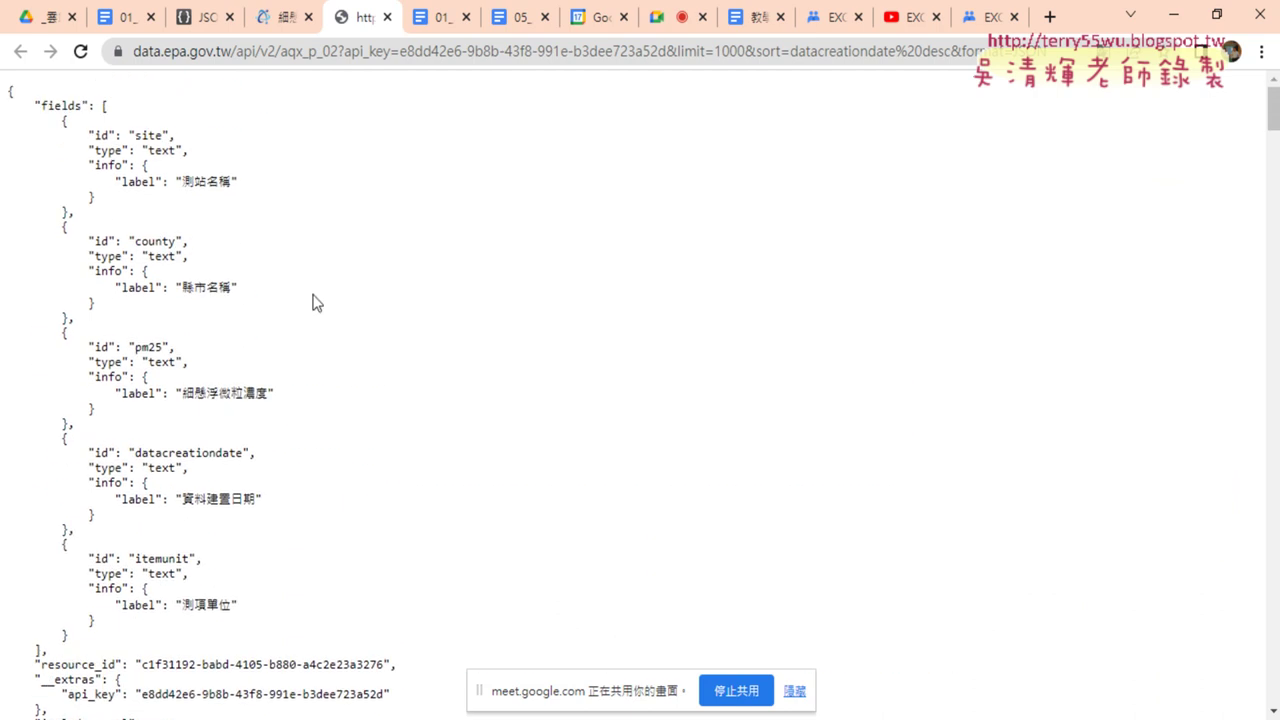
{"action": "scroll", "coordinate": [286, 266], "scroll_direction": "down", "scroll_amount": 3}
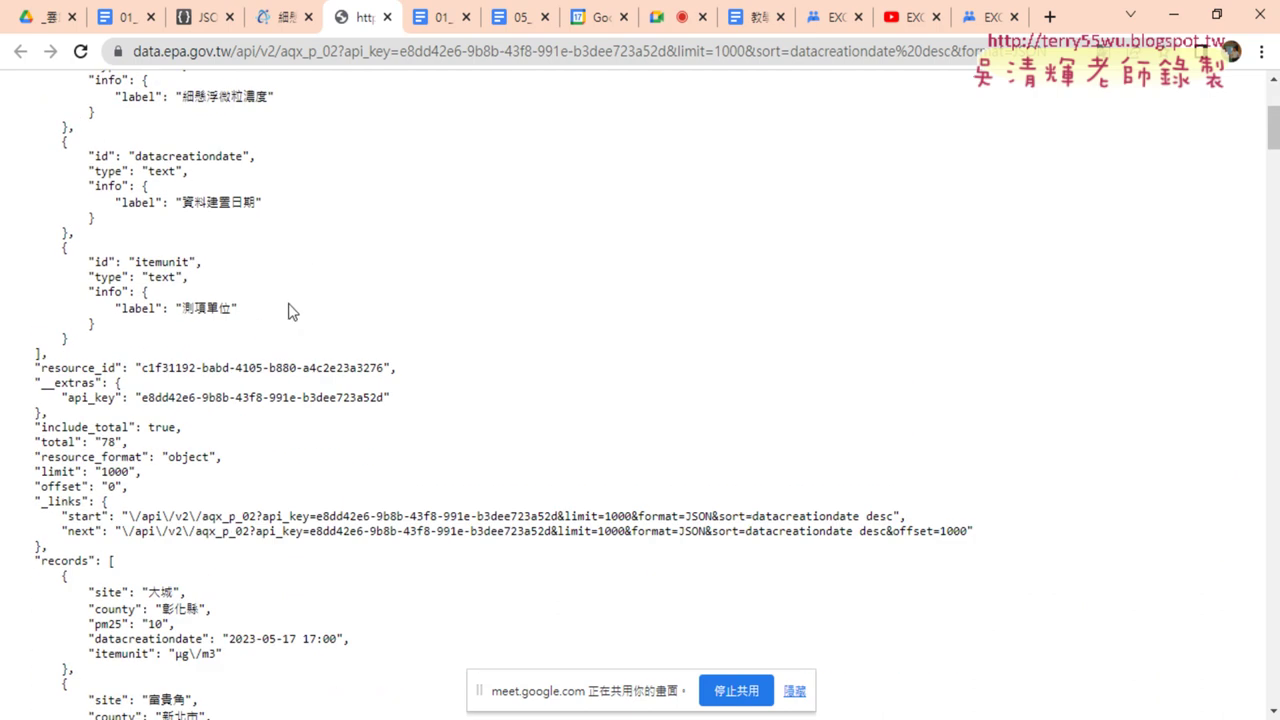
{"action": "scroll", "coordinate": [288, 305], "scroll_direction": "up", "scroll_amount": 3}
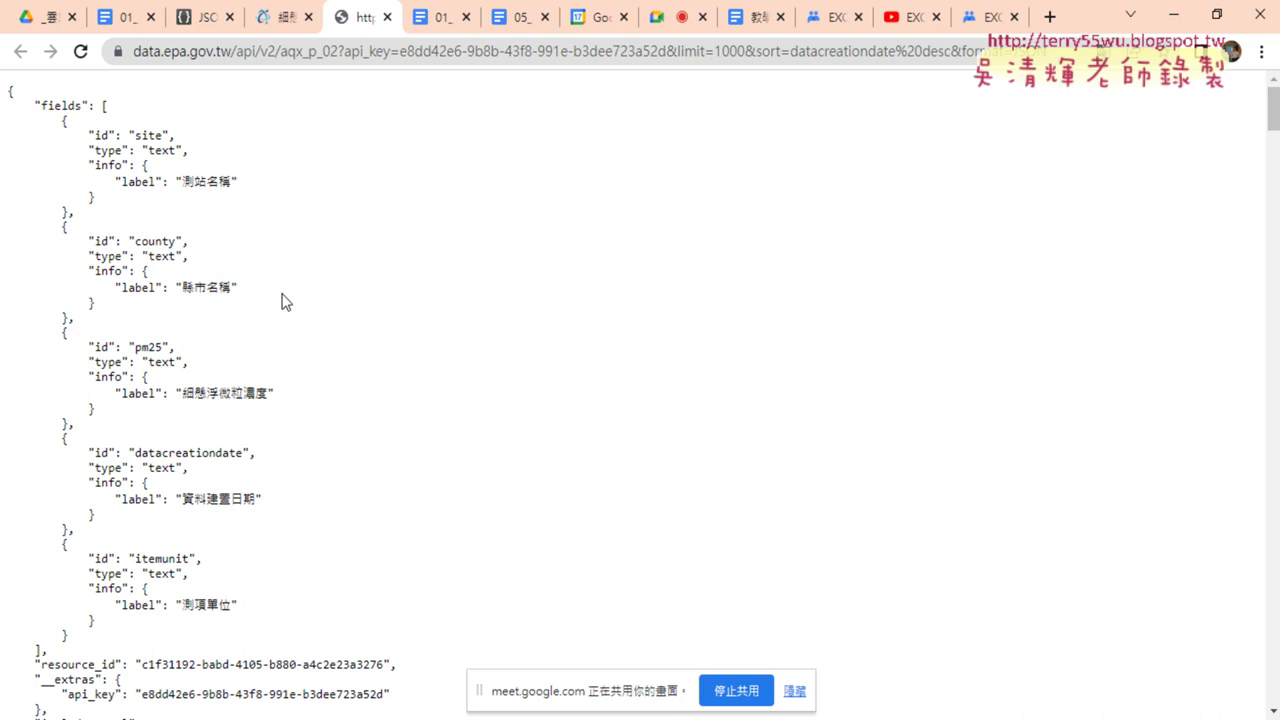
{"action": "key", "text": "ctrl+a"}
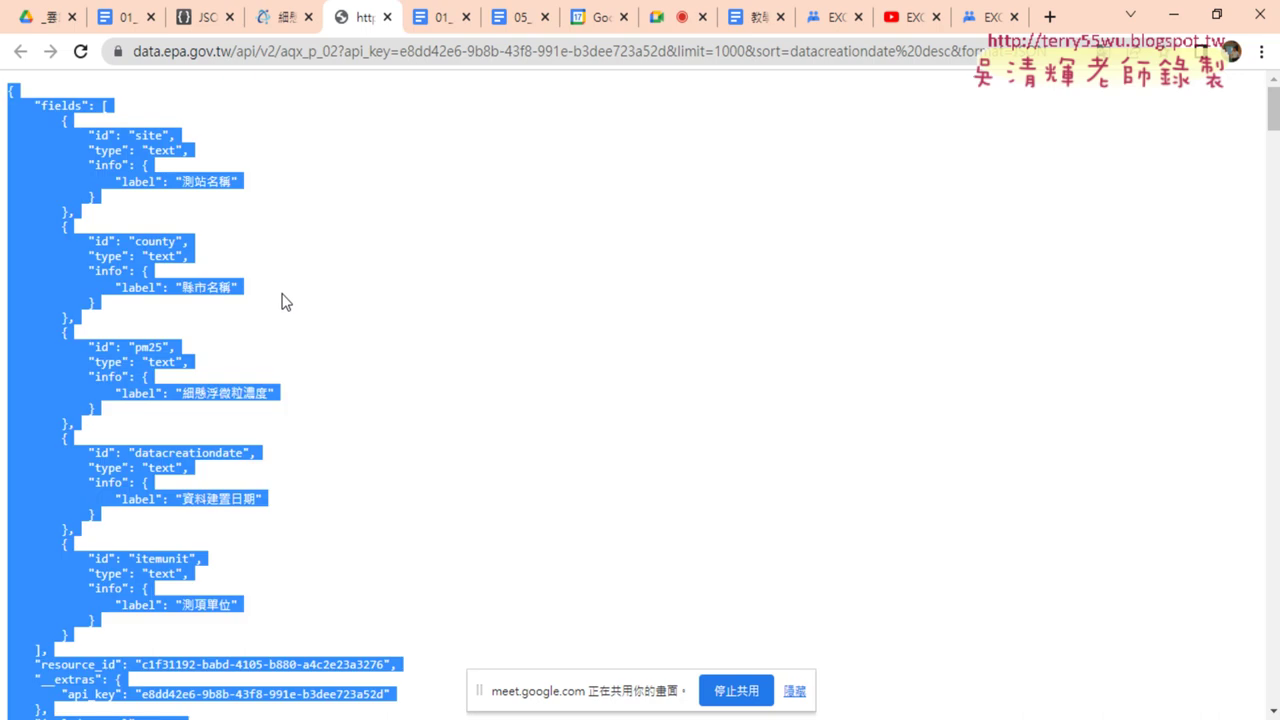
Search the web for 'jsoneditor' from the JSON Editor tab's address bar.
{"action": "left_click", "coordinate": [208, 20]}
{"action": "left_click", "coordinate": [195, 53]}
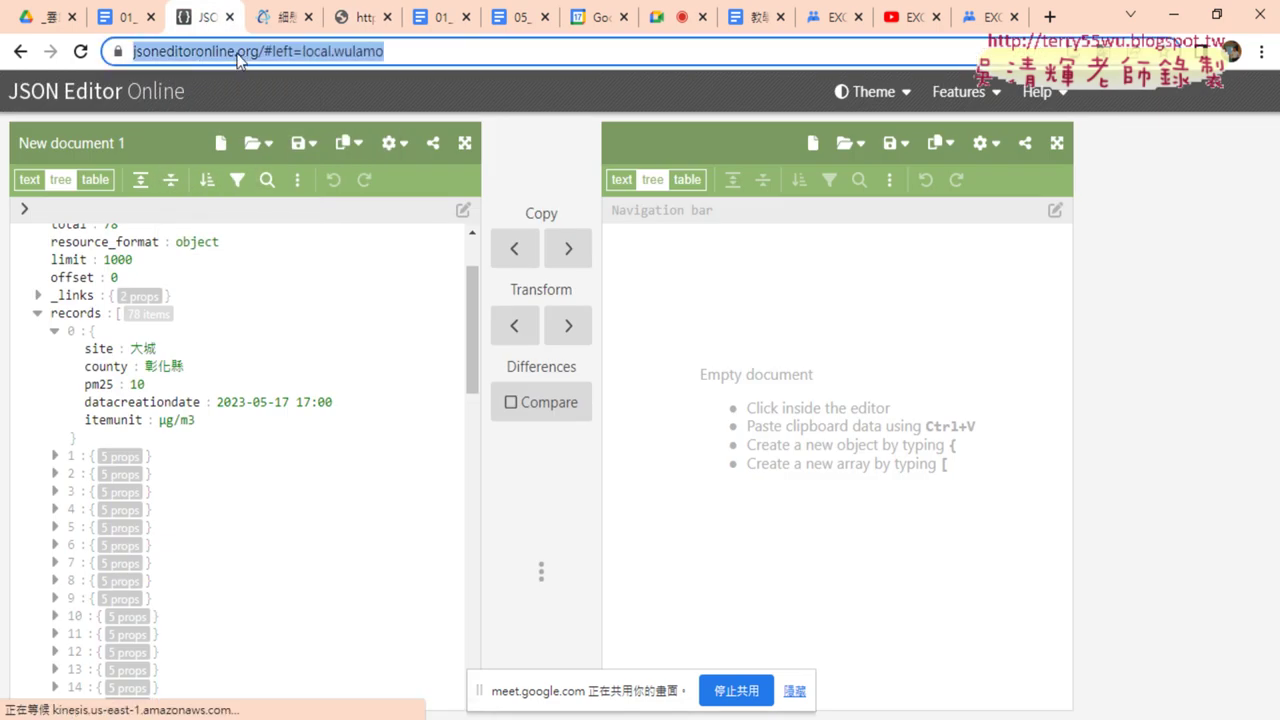
{"action": "type", "text": "ㄖ"}
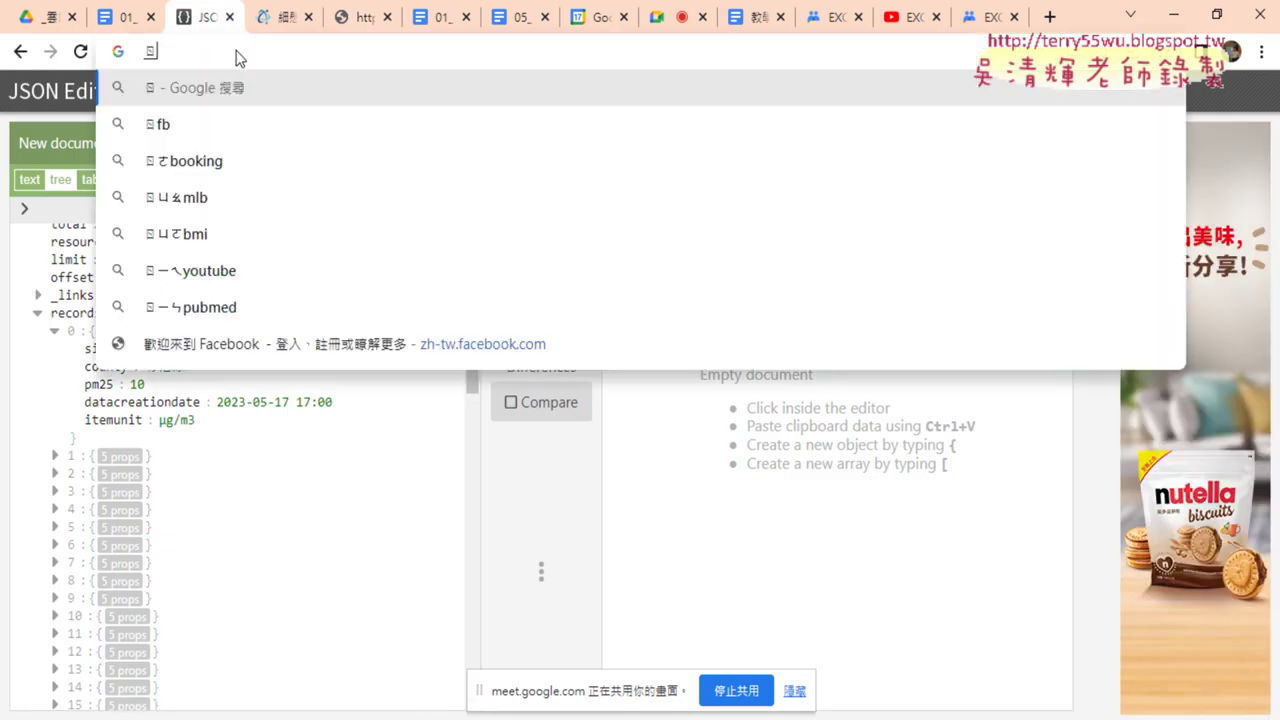
{"action": "key", "text": "BackSpace"}
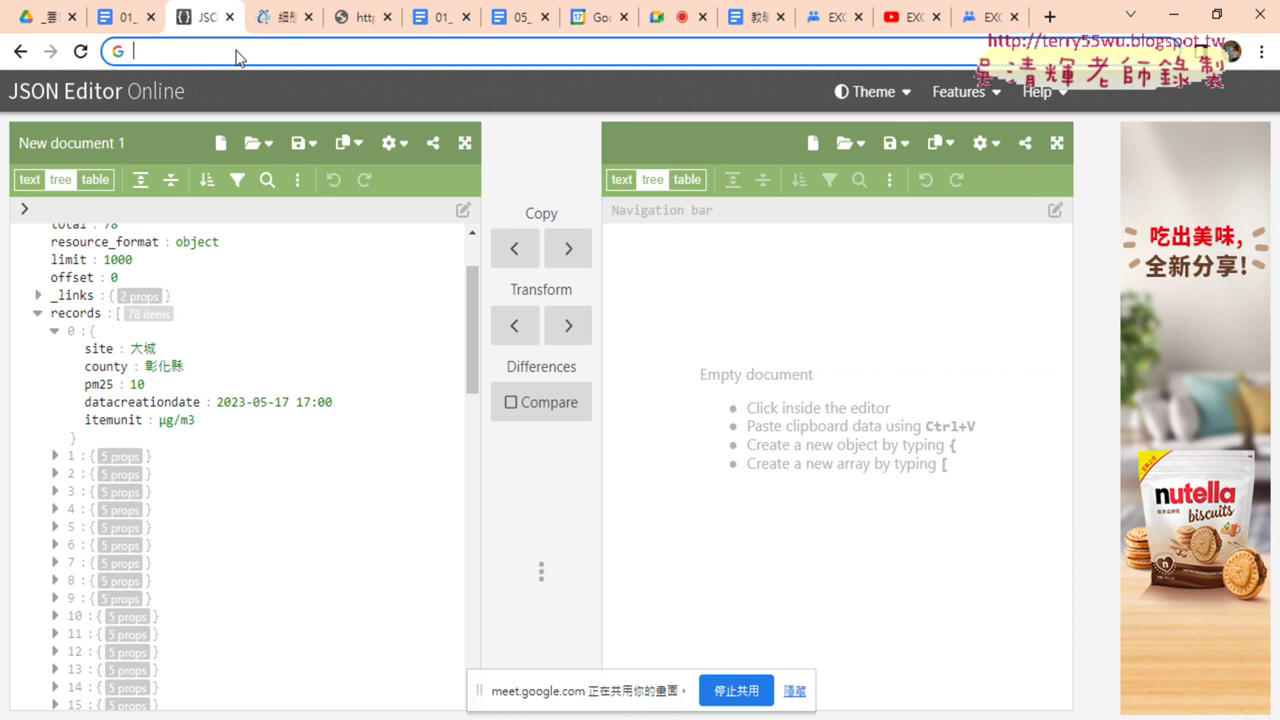
{"action": "type", "text": "j"}
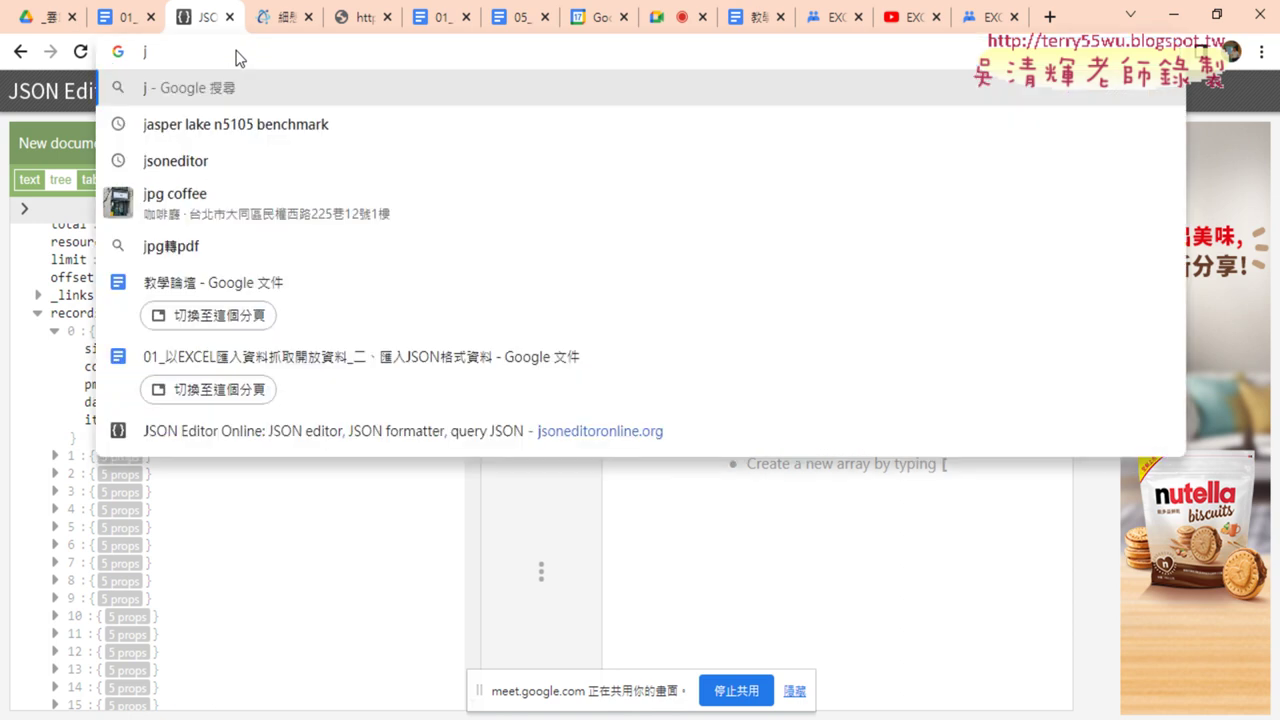
{"action": "type", "text": "so"}
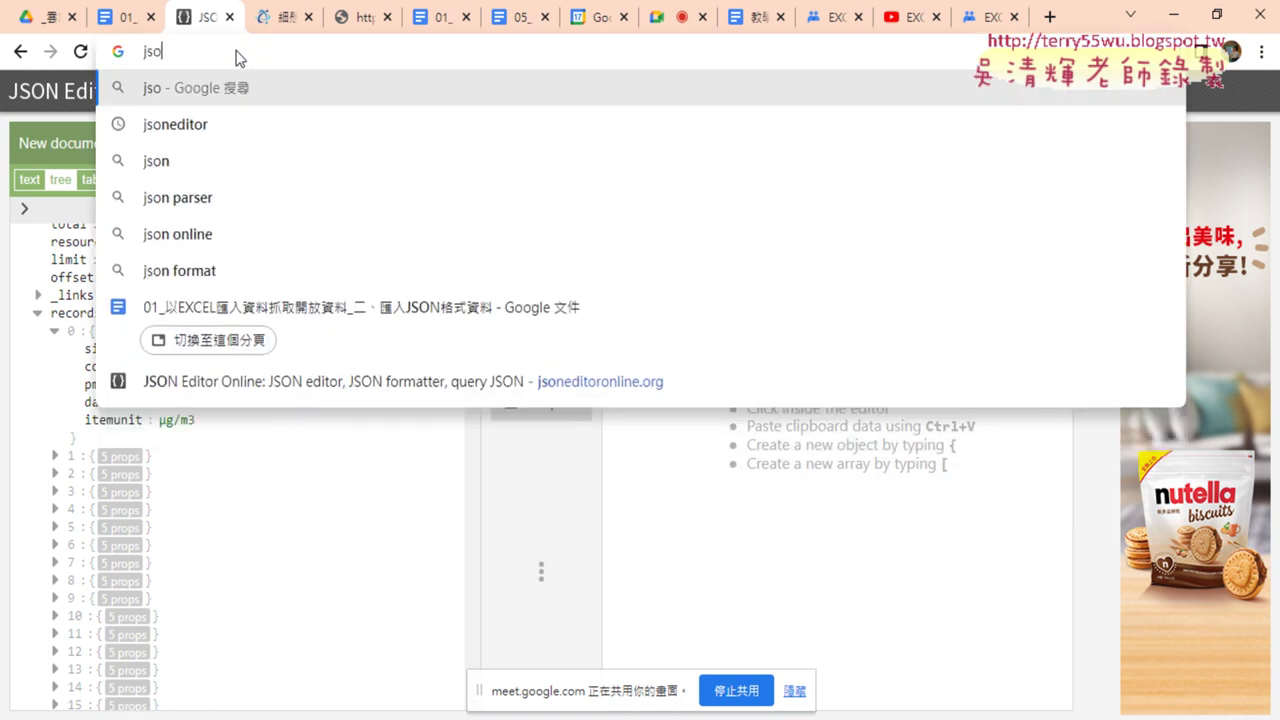
{"action": "type", "text": "n"}
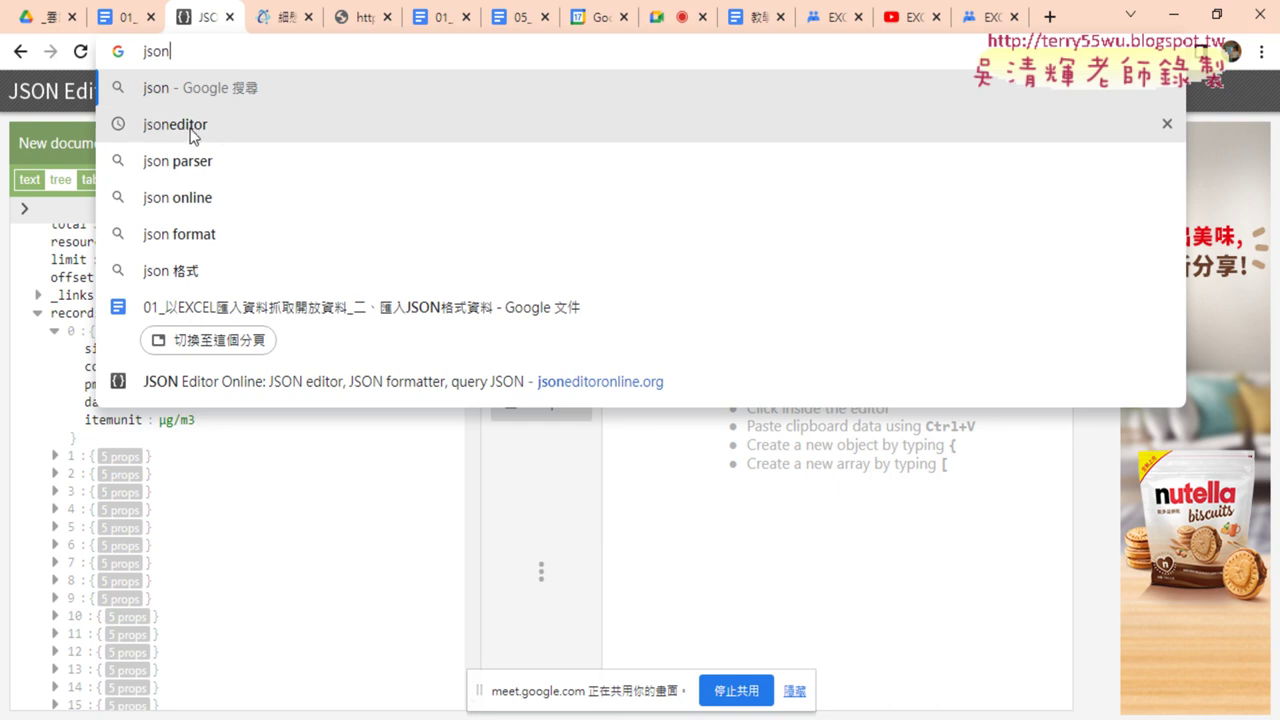
{"action": "key", "text": "Down"}
{"action": "key", "text": "Return"}
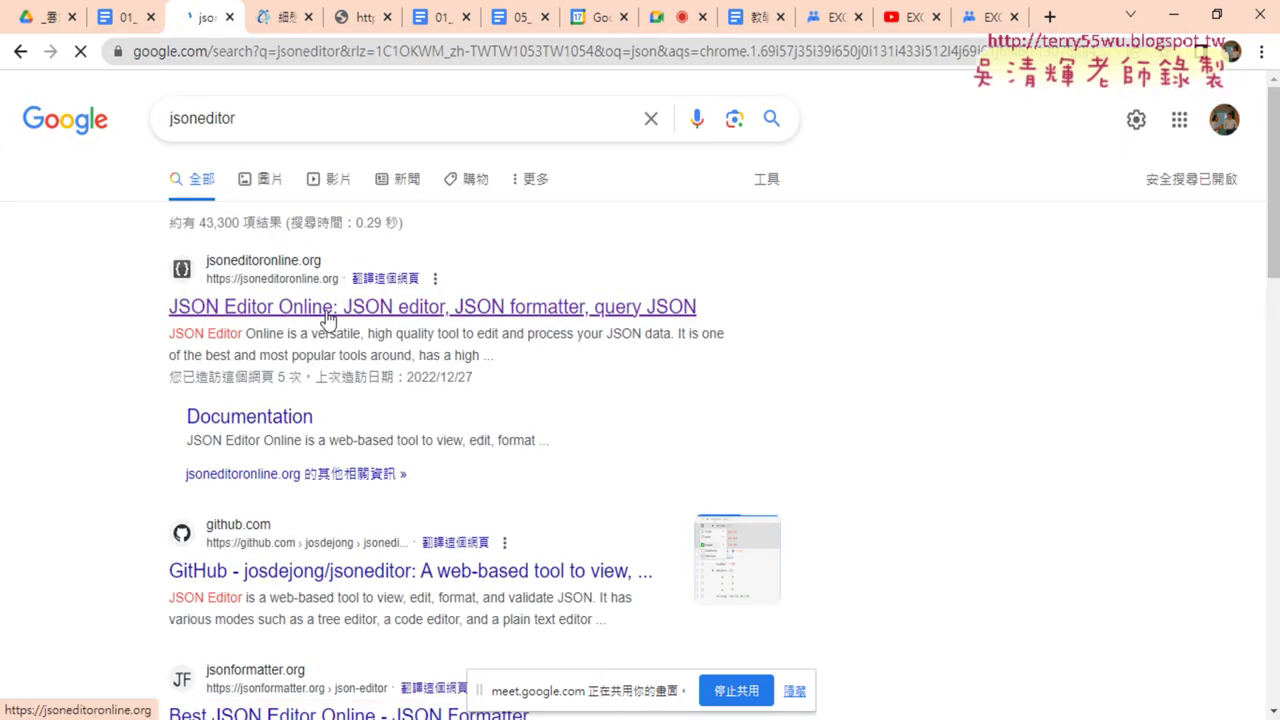
Open JSON Editor Online, put the left document in text mode, and return to the raw response.
{"action": "left_click", "coordinate": [325, 310]}
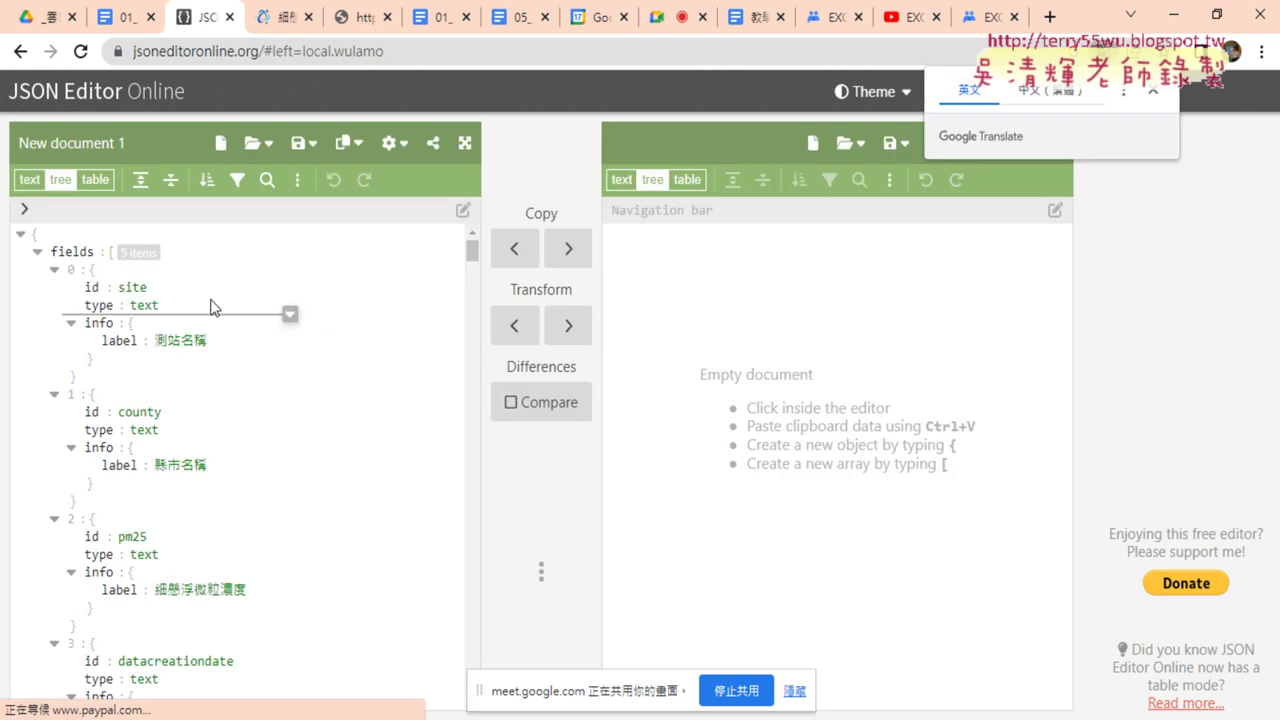
{"action": "left_click", "coordinate": [29, 179]}
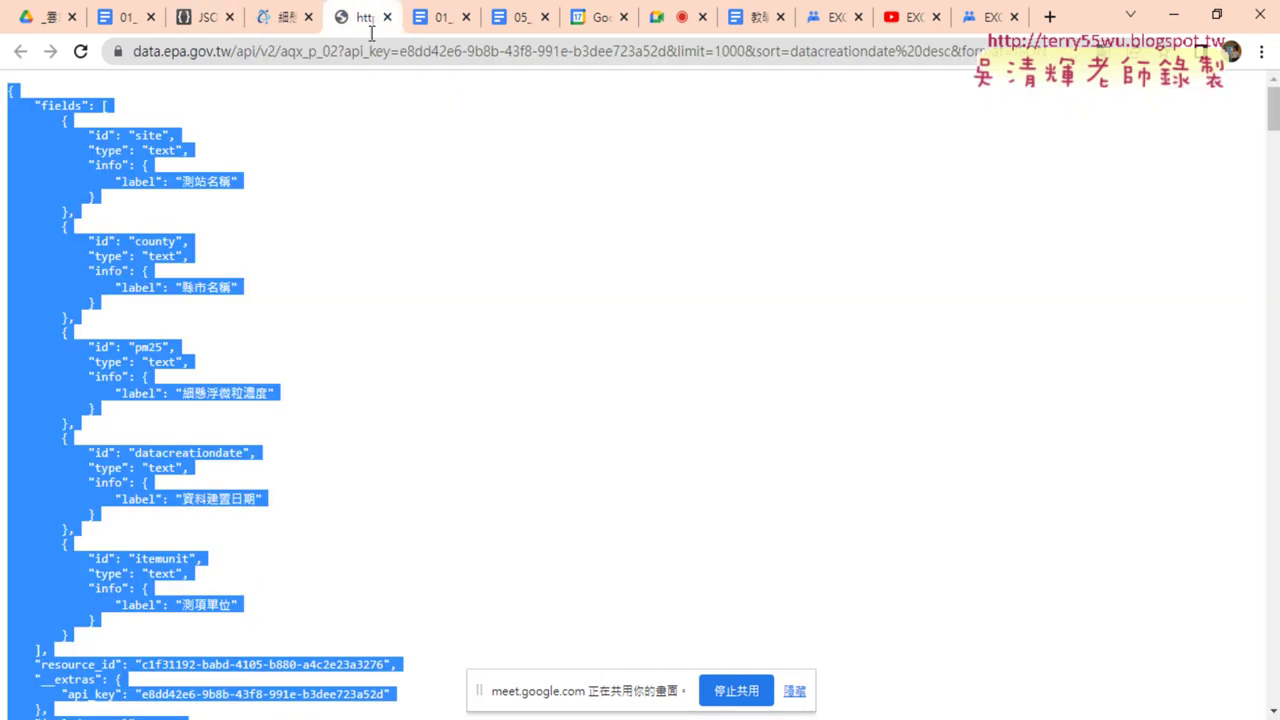
{"action": "left_click", "coordinate": [368, 17]}
Deselect the raw JSON, scroll down to the records entries, and return to JSON Editor Online.
{"action": "left_click", "coordinate": [436, 268]}
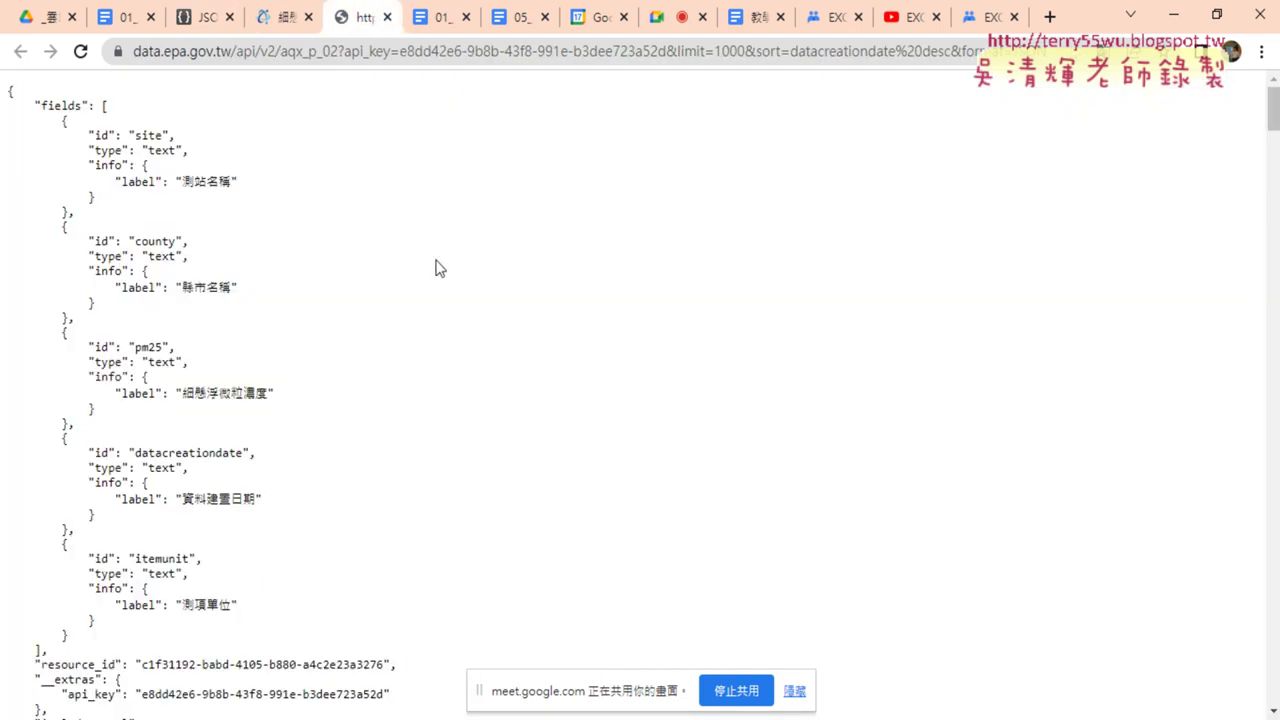
{"action": "scroll", "coordinate": [436, 268], "scroll_direction": "down", "scroll_amount": 4}
{"action": "scroll", "coordinate": [432, 264], "scroll_direction": "down", "scroll_amount": 3}
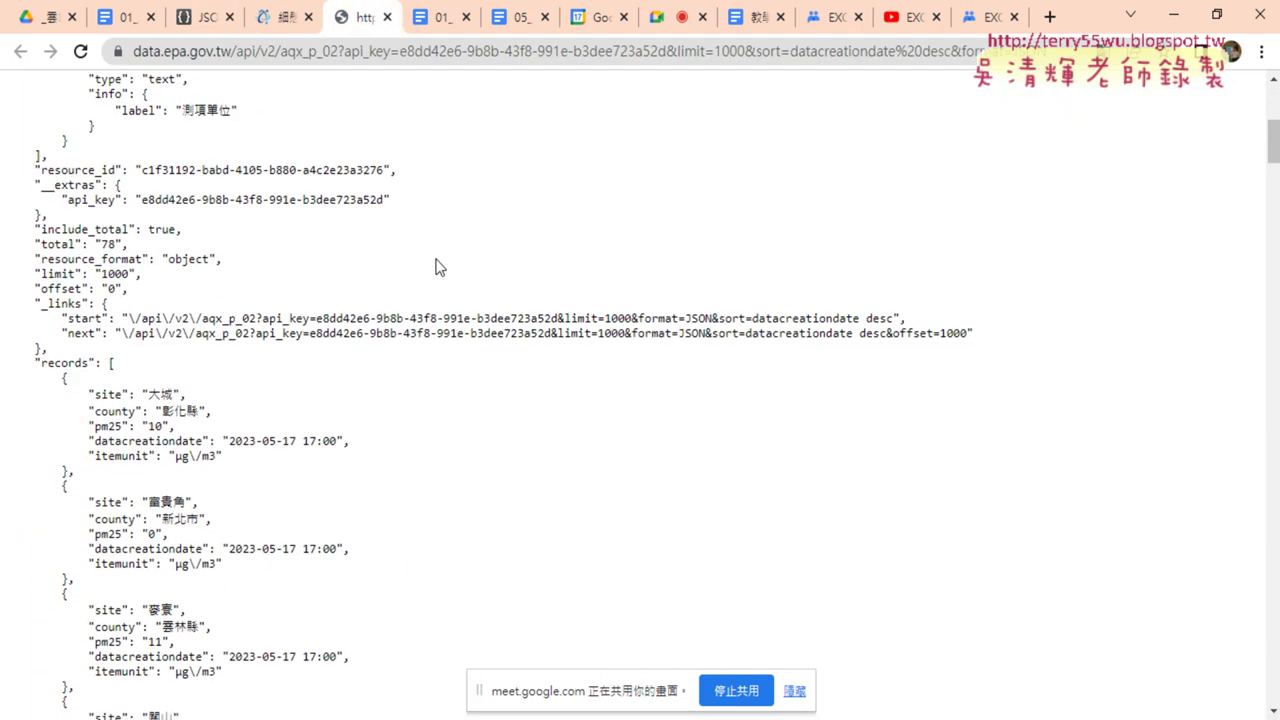
{"action": "scroll", "coordinate": [430, 262], "scroll_direction": "down", "scroll_amount": 1}
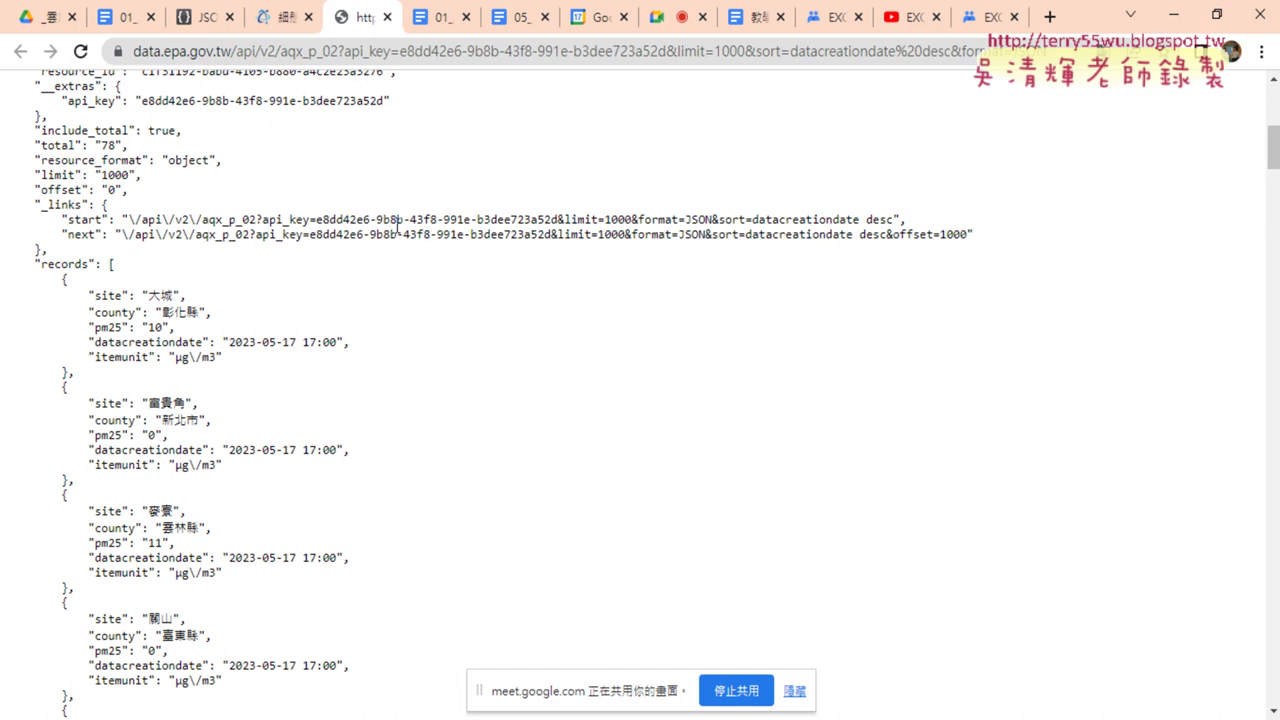
{"action": "left_click", "coordinate": [205, 17]}
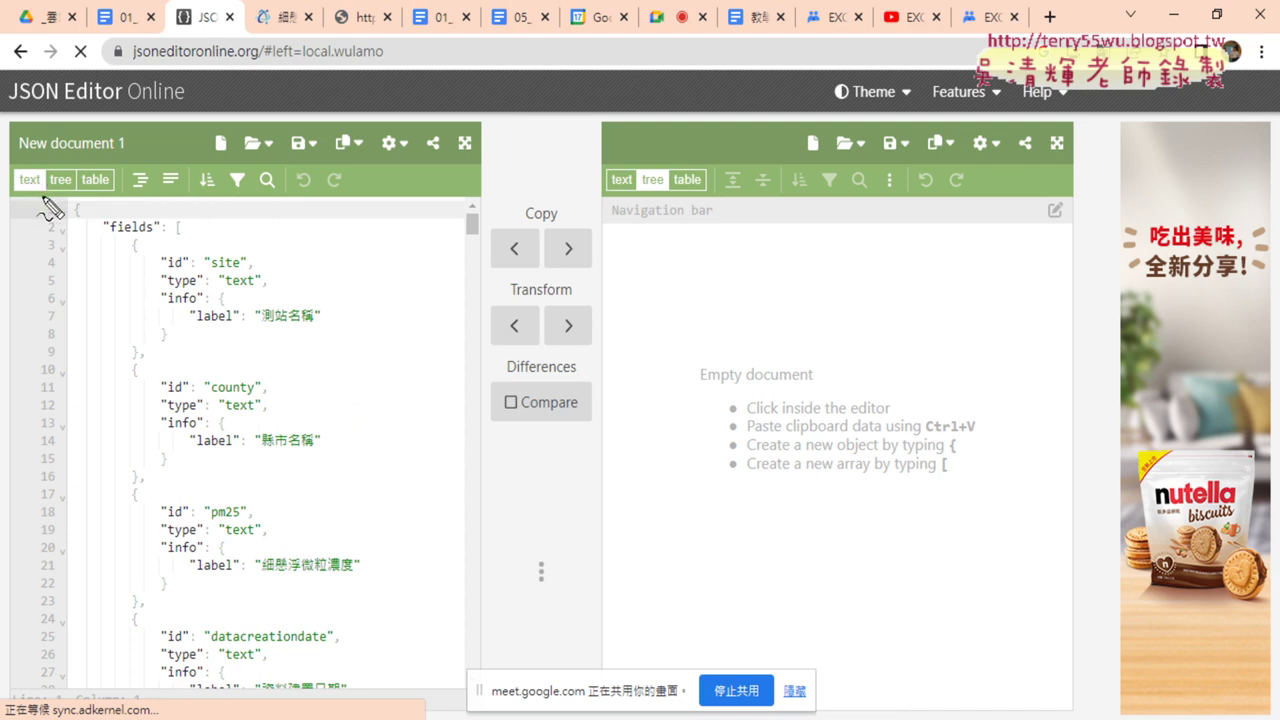
Switch the left document to tree mode, collapse and re-expand the root, and expand records.
{"action": "left_click_drag", "start_coordinate": [40, 193], "coordinate": [42, 195]}
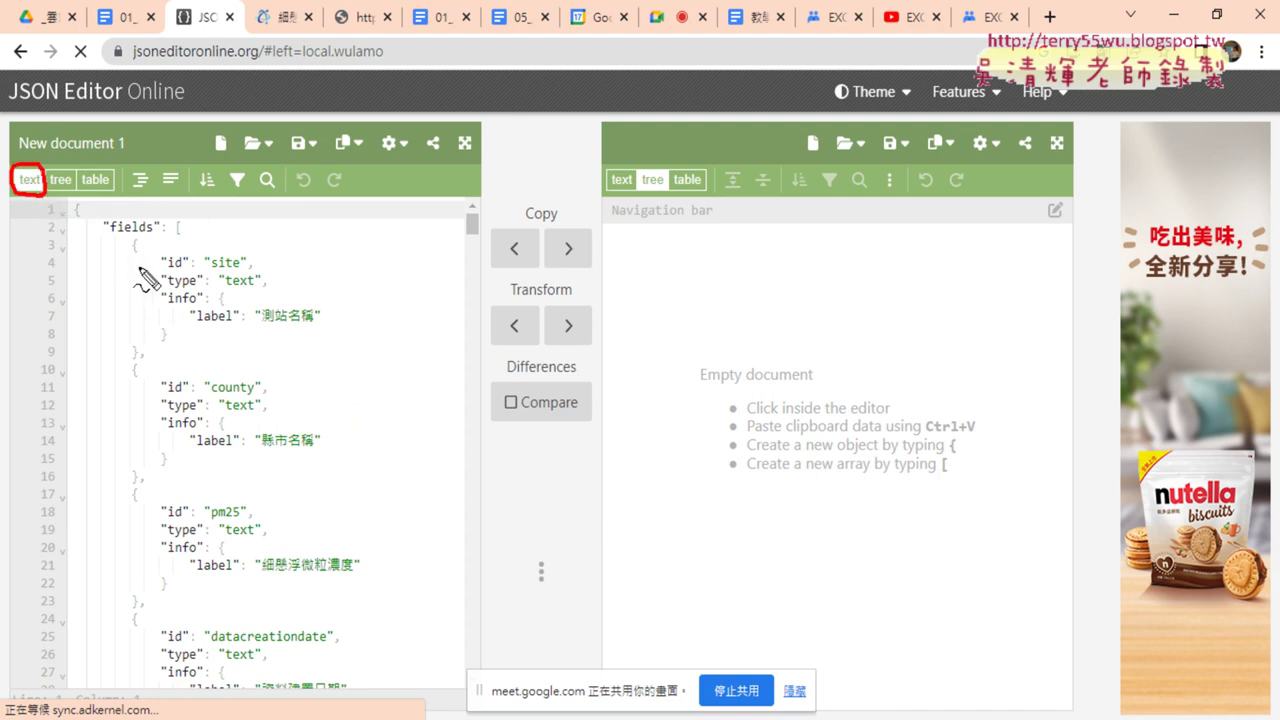
{"action": "left_click_drag", "start_coordinate": [52, 186], "coordinate": [62, 190]}
{"action": "key", "text": "Escape"}
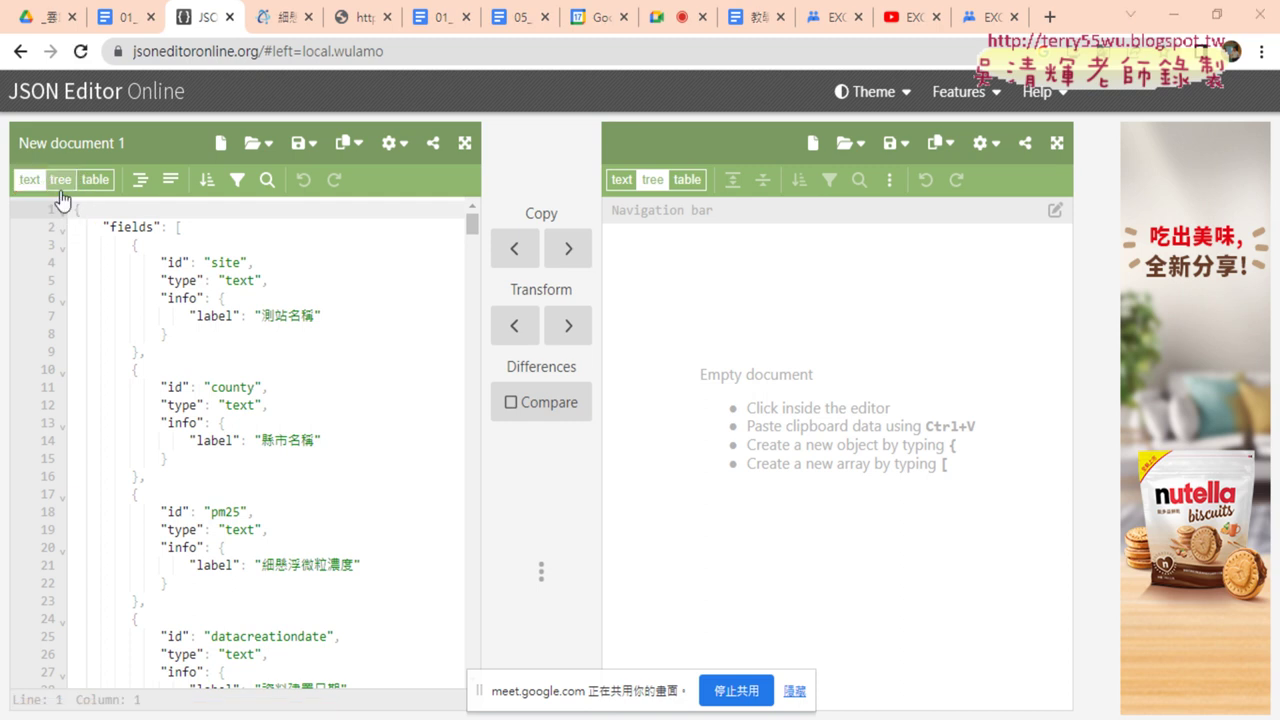
{"action": "left_click", "coordinate": [61, 195]}
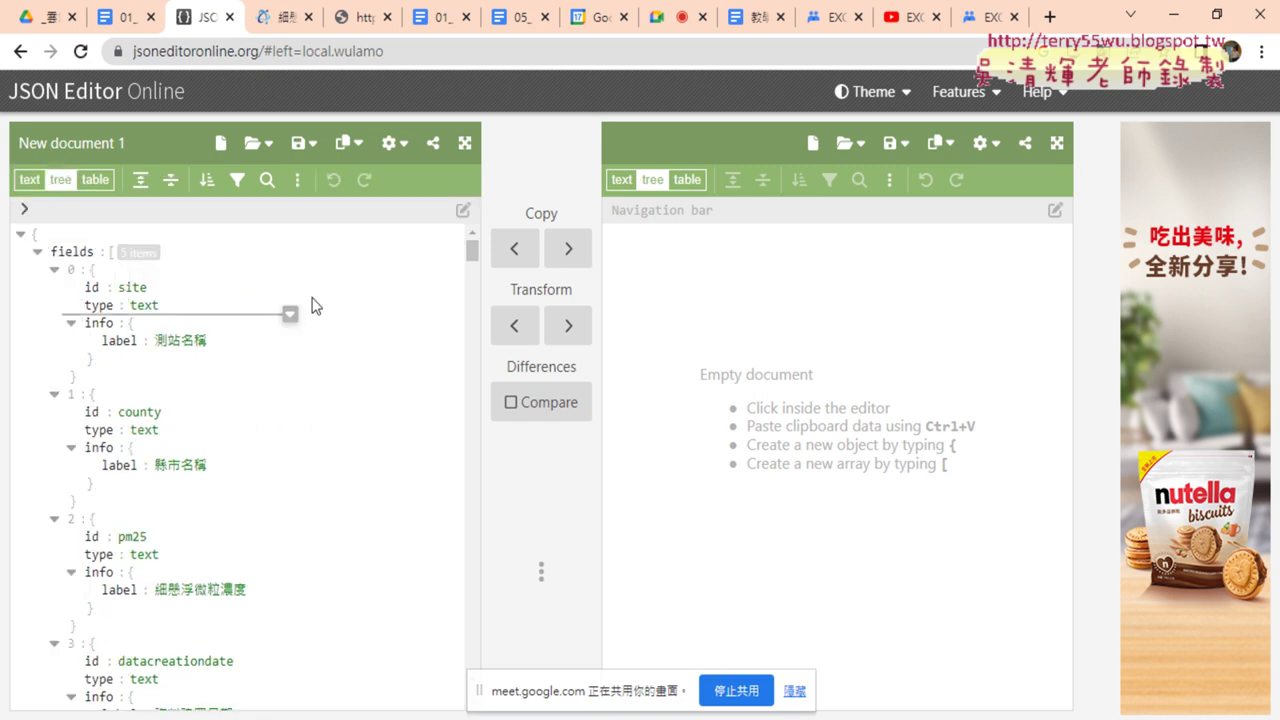
{"action": "left_click", "coordinate": [22, 235]}
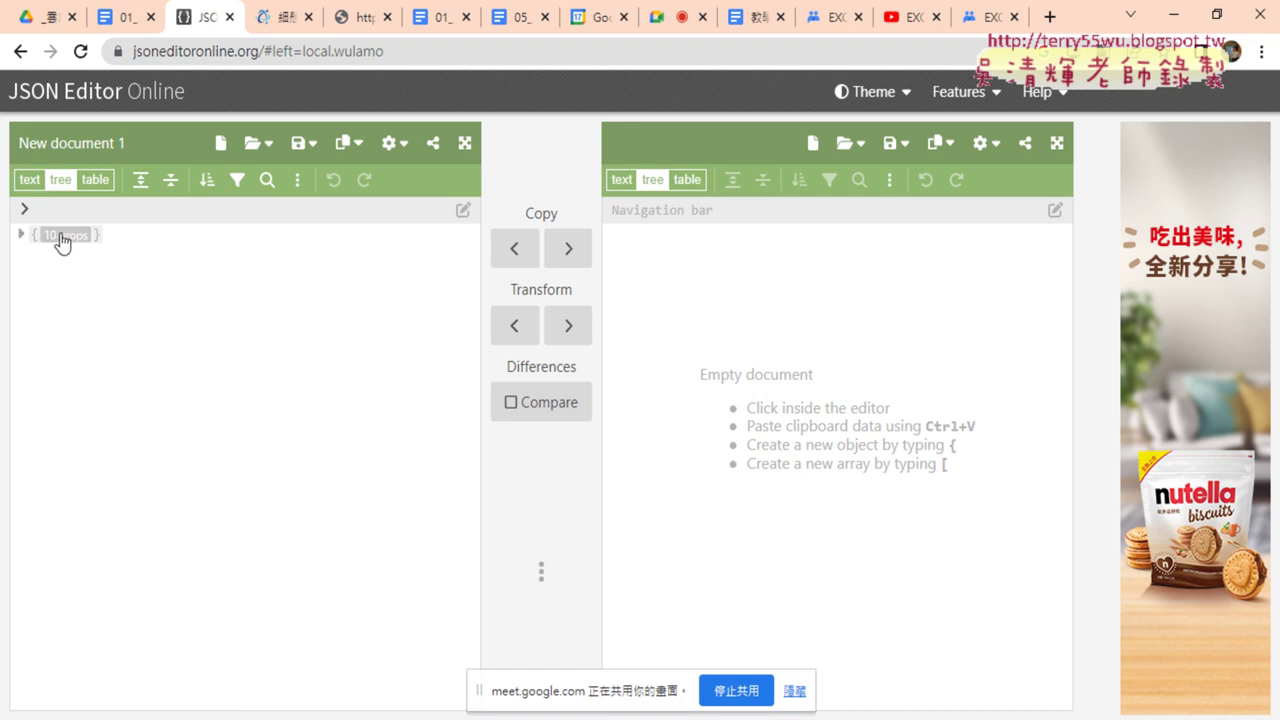
{"action": "left_click", "coordinate": [22, 236]}
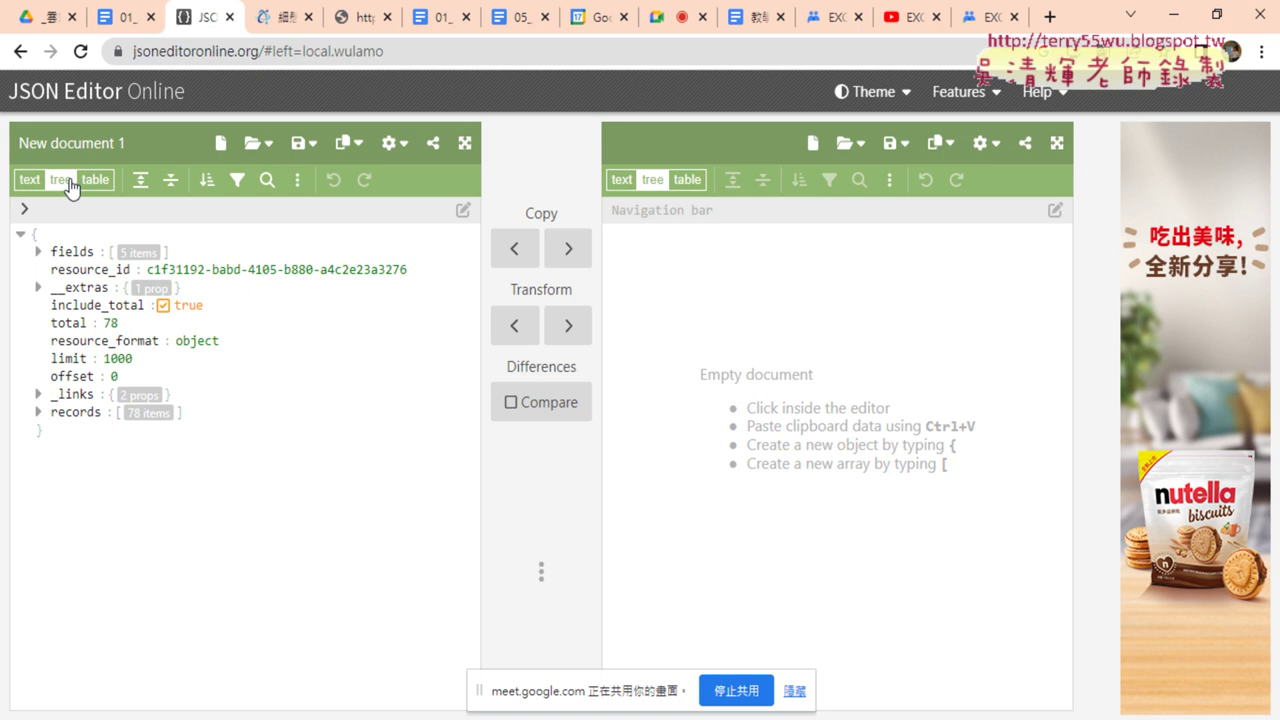
{"action": "left_click", "coordinate": [38, 412]}
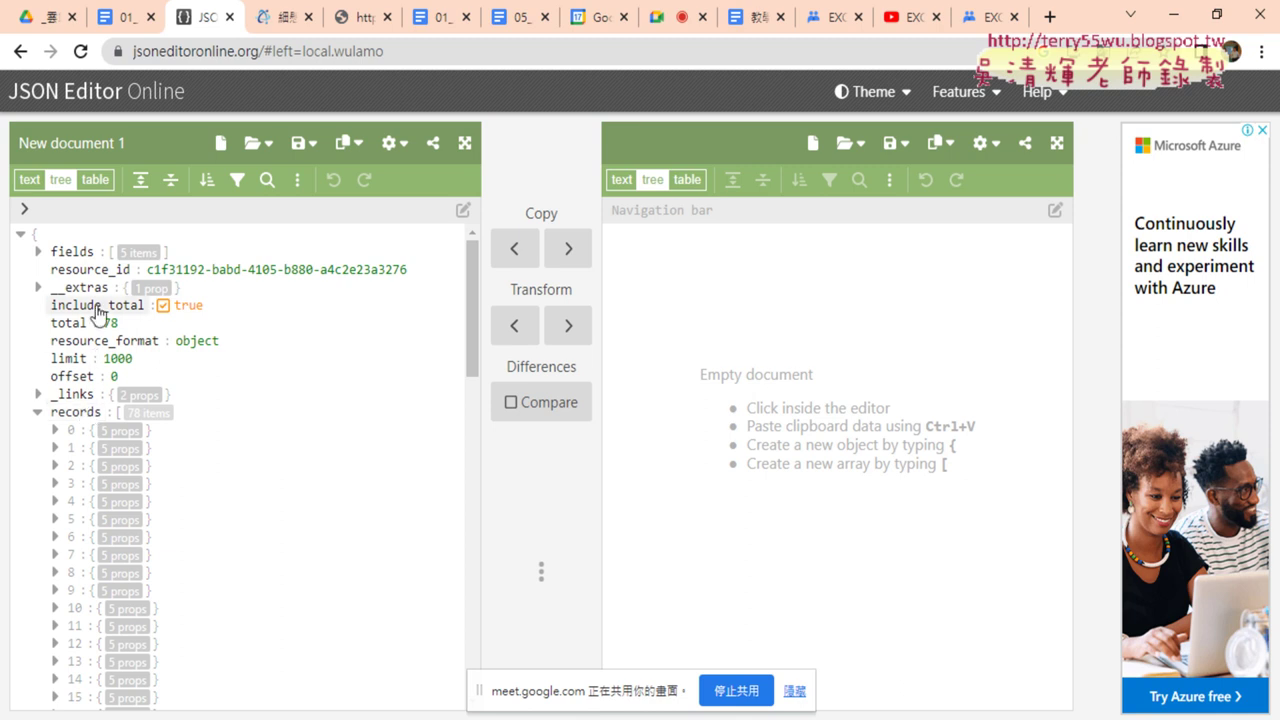
Try table mode, return to tree mode with fields collapsed, and minimize the classroom manager.
{"action": "left_click", "coordinate": [94, 181]}
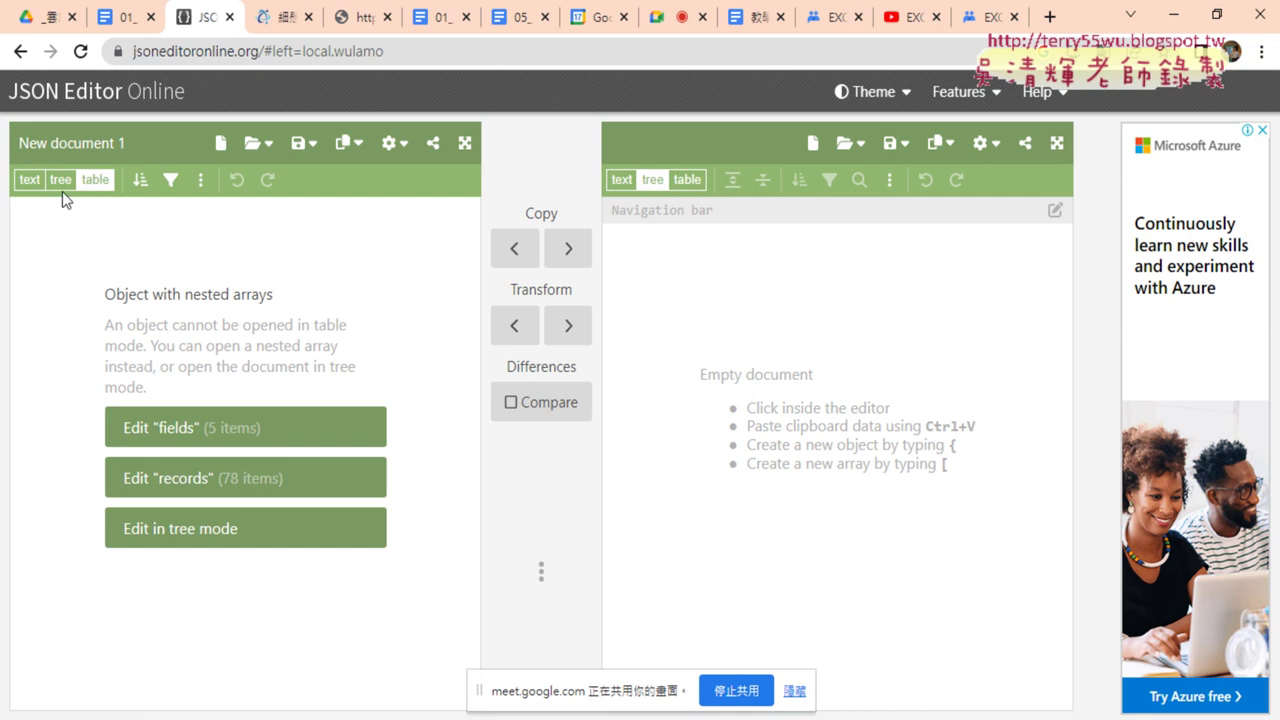
{"action": "left_click", "coordinate": [60, 184]}
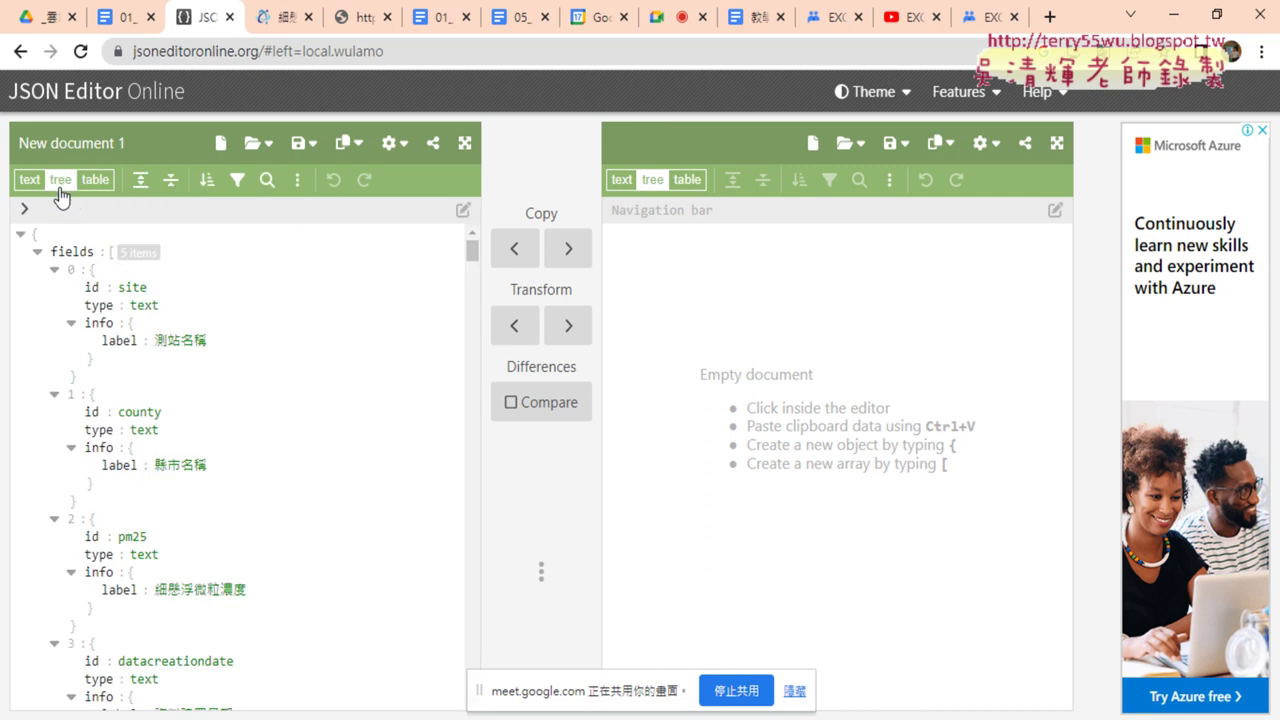
{"action": "left_click", "coordinate": [37, 251]}
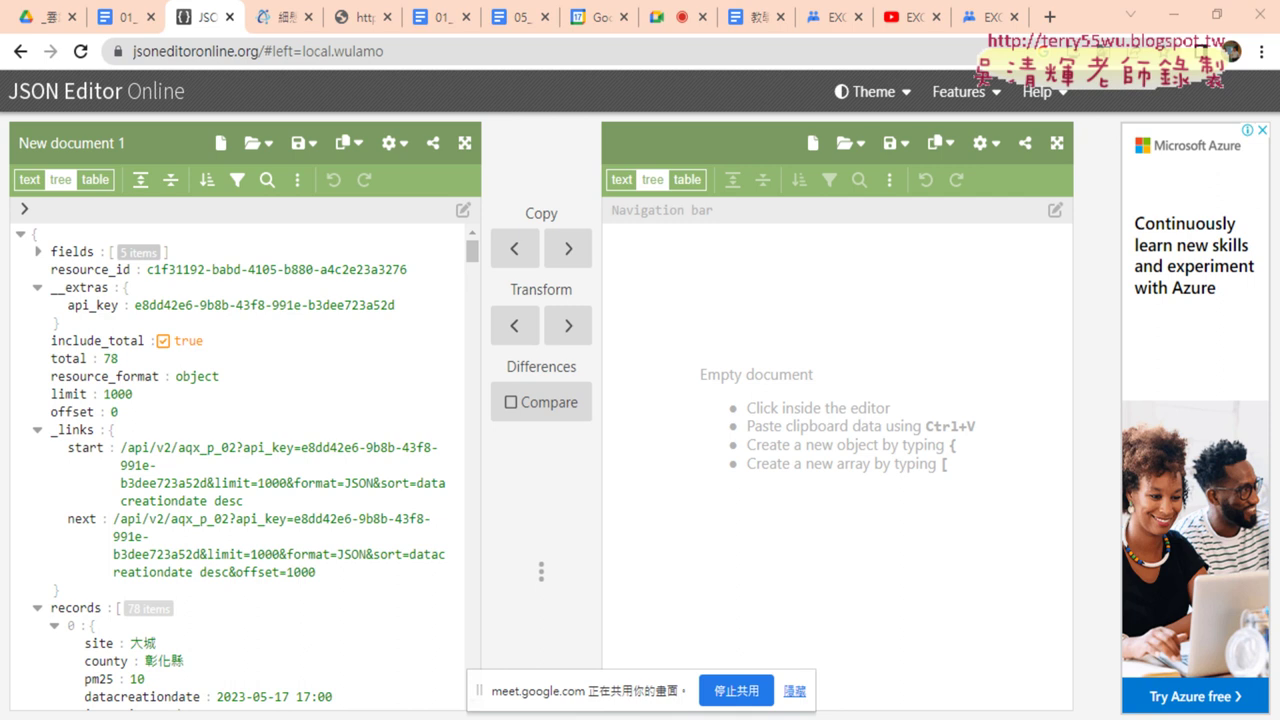
{"action": "key", "text": "alt+Tab"}
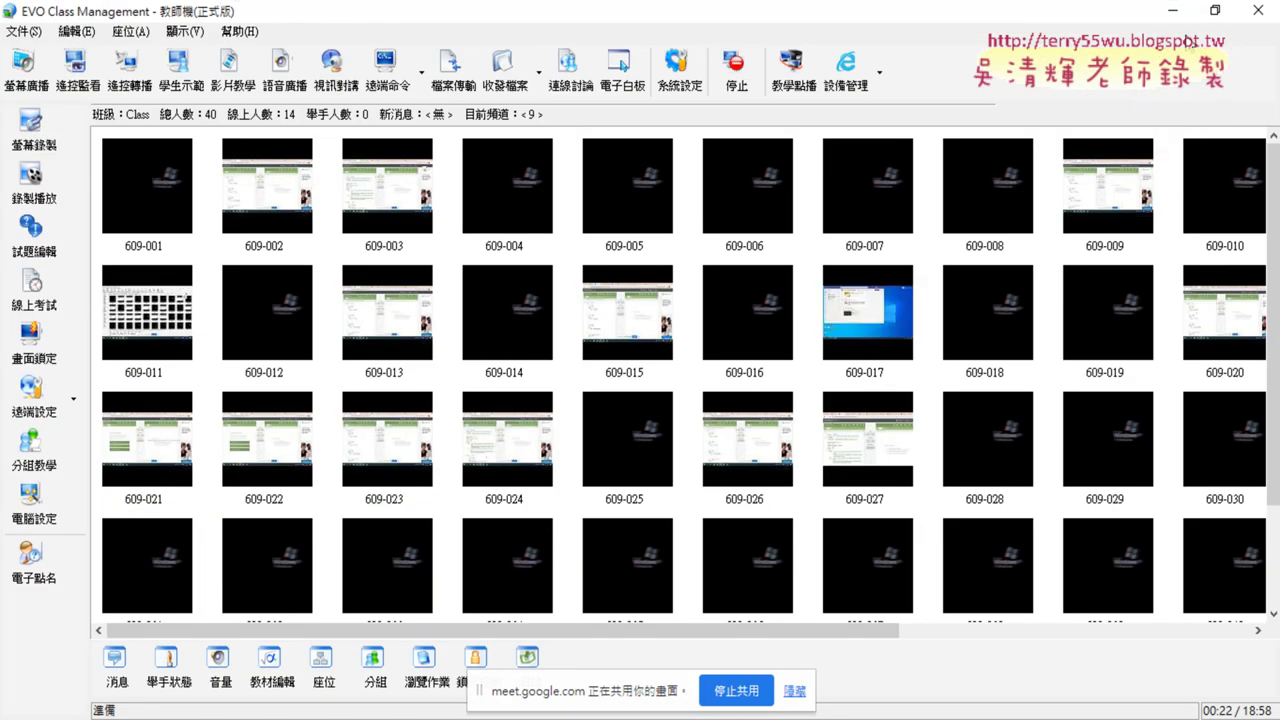
{"action": "left_click", "coordinate": [1170, 14]}
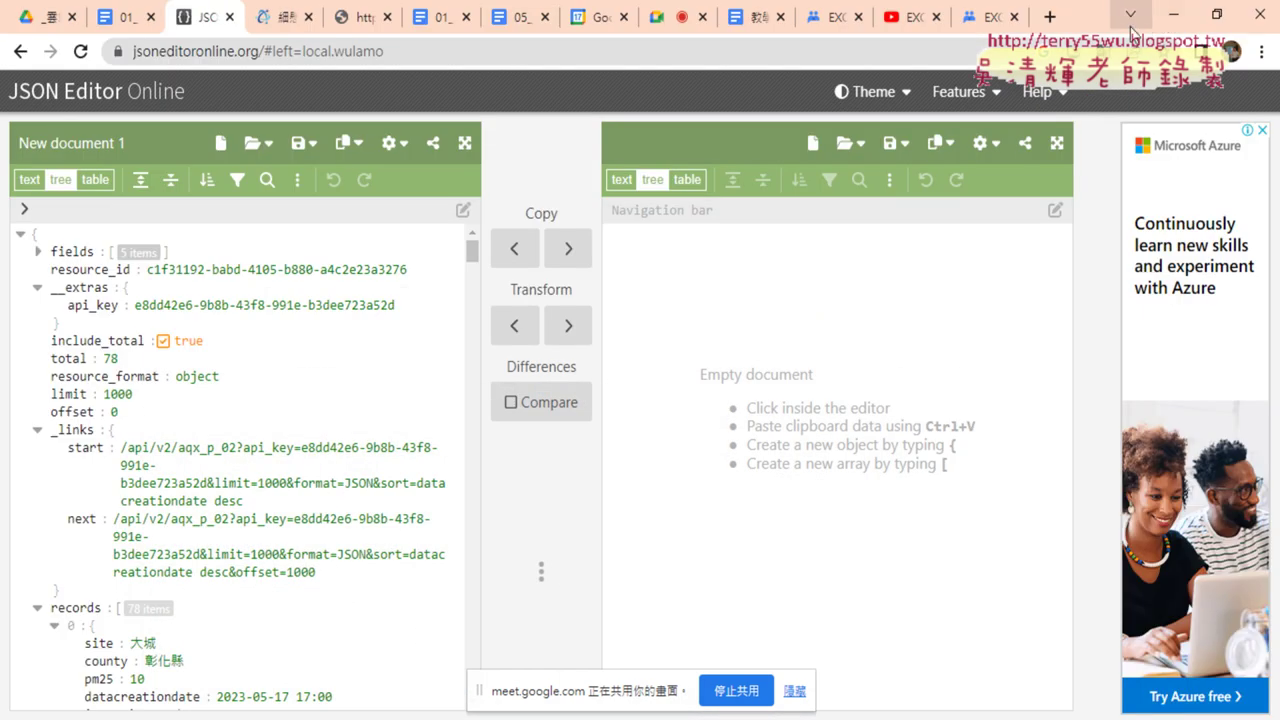